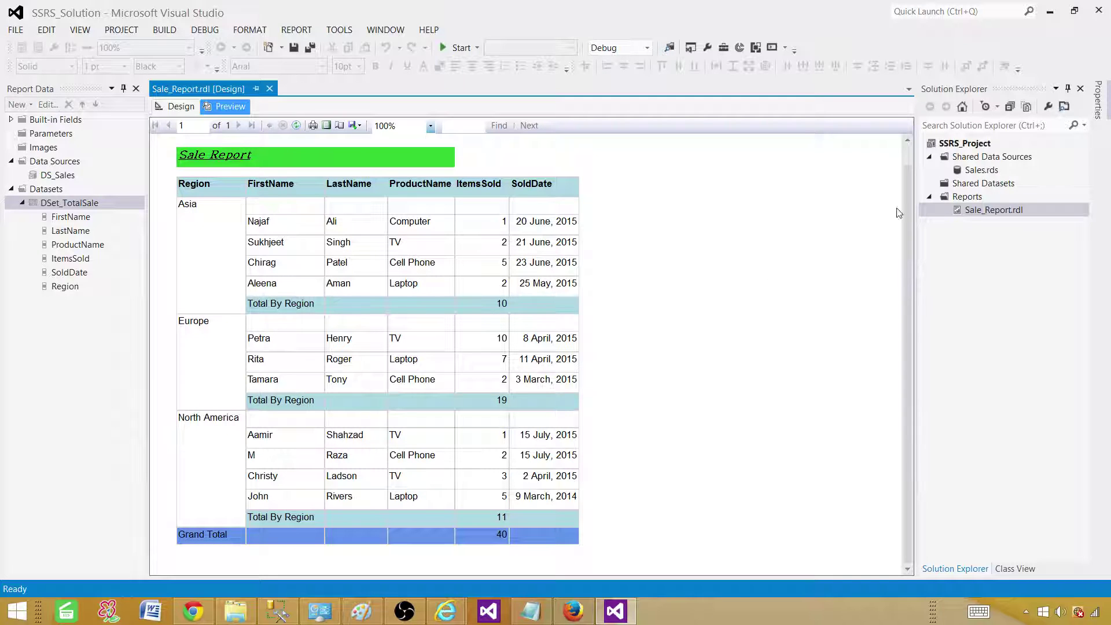
Switch to SQL Server Management Studio and examine the source table and selected columns of the existing TotalSale query.
click(988, 246)
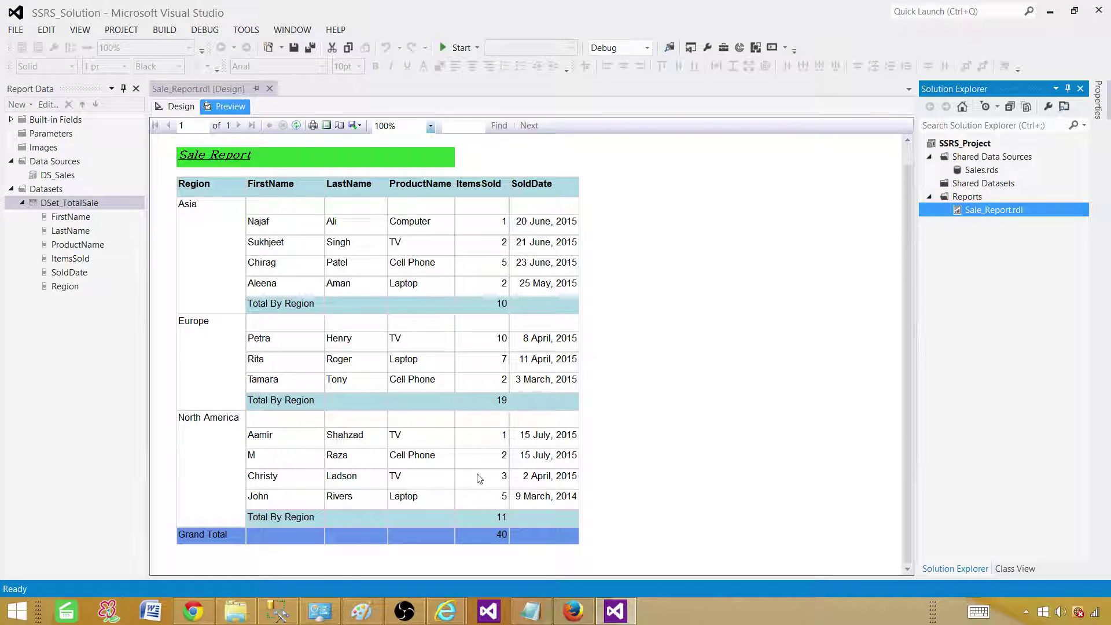
click(283, 614)
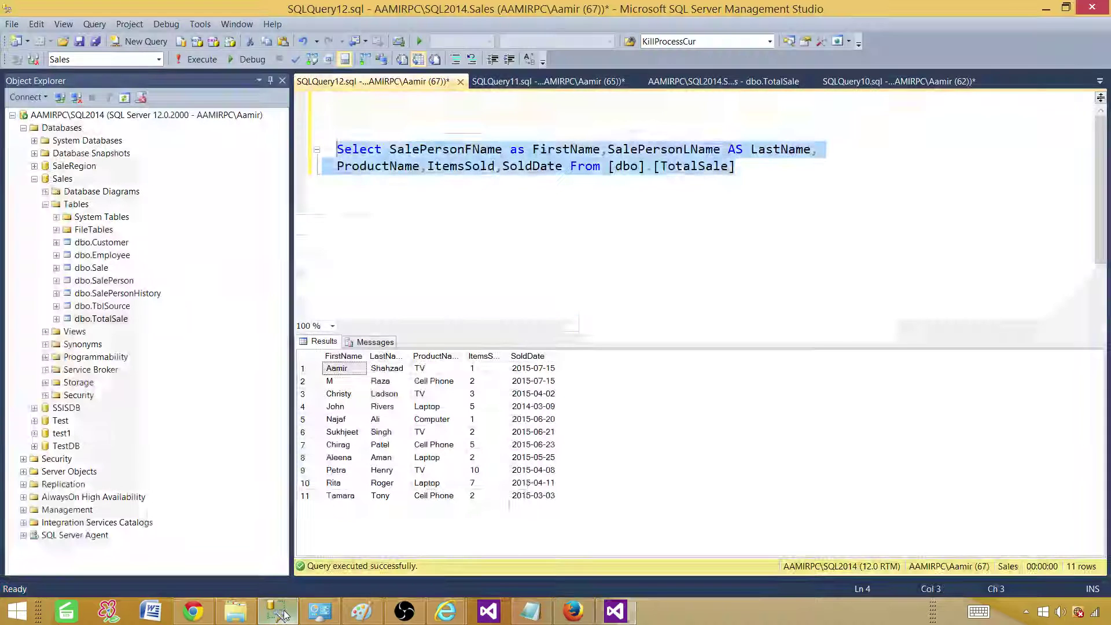
click(496, 215)
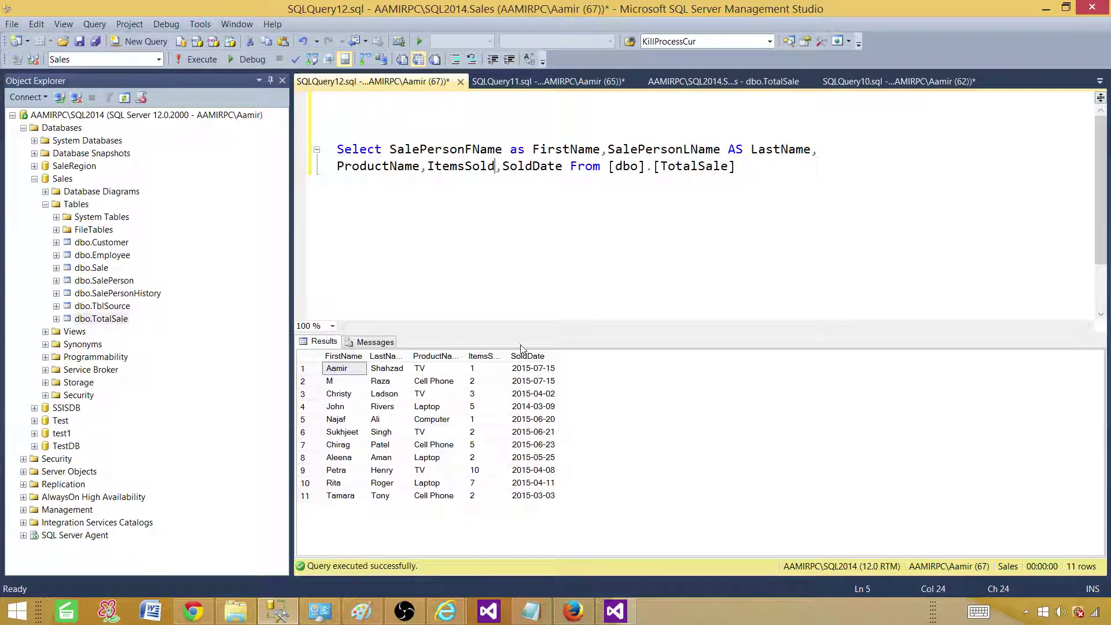
click(676, 172)
drag(745, 167, 610, 168)
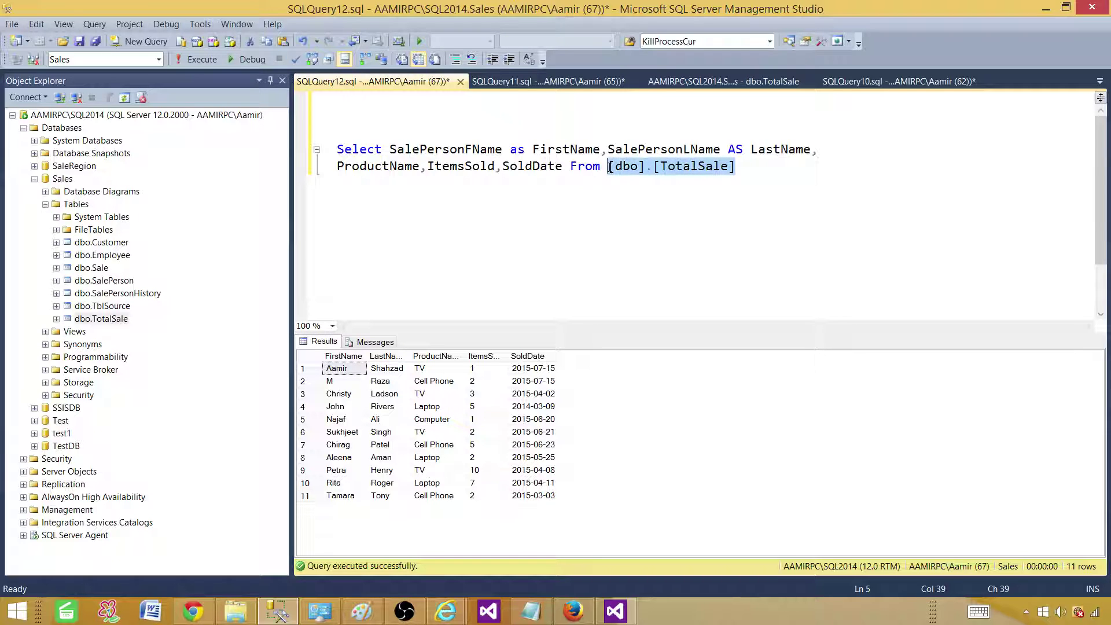
click(469, 151)
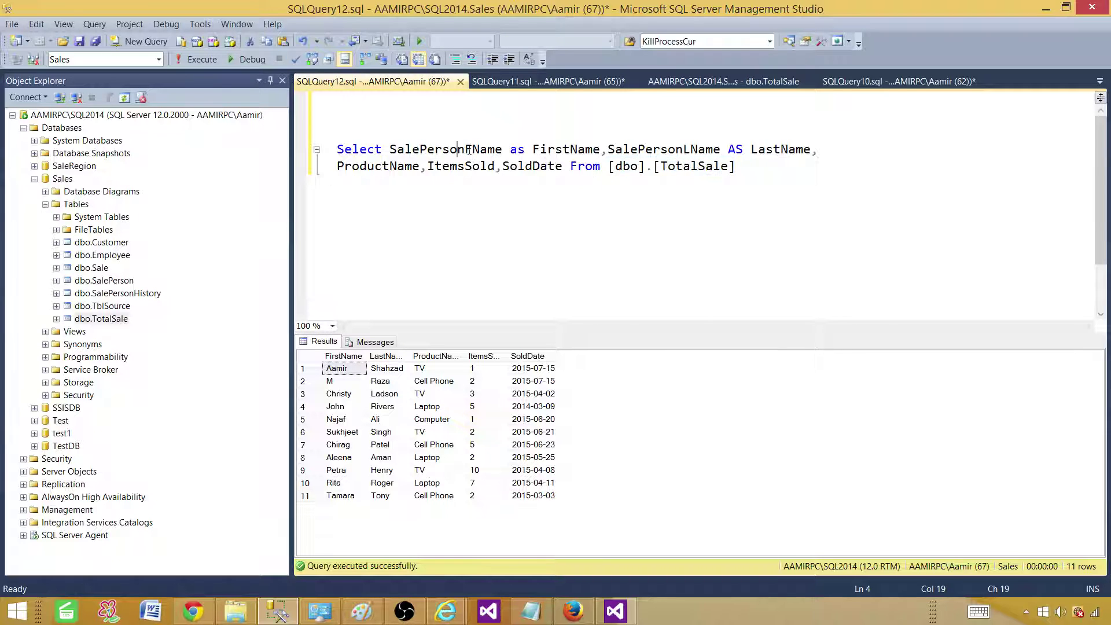
click(564, 150)
click(632, 151)
double_click(771, 151)
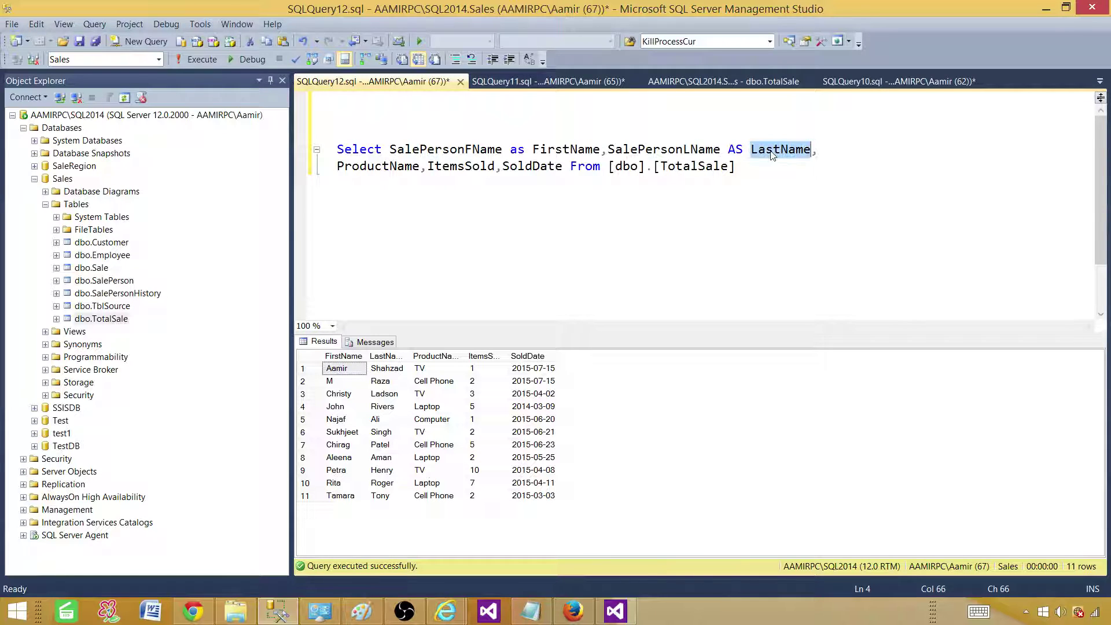
double_click(398, 166)
double_click(447, 168)
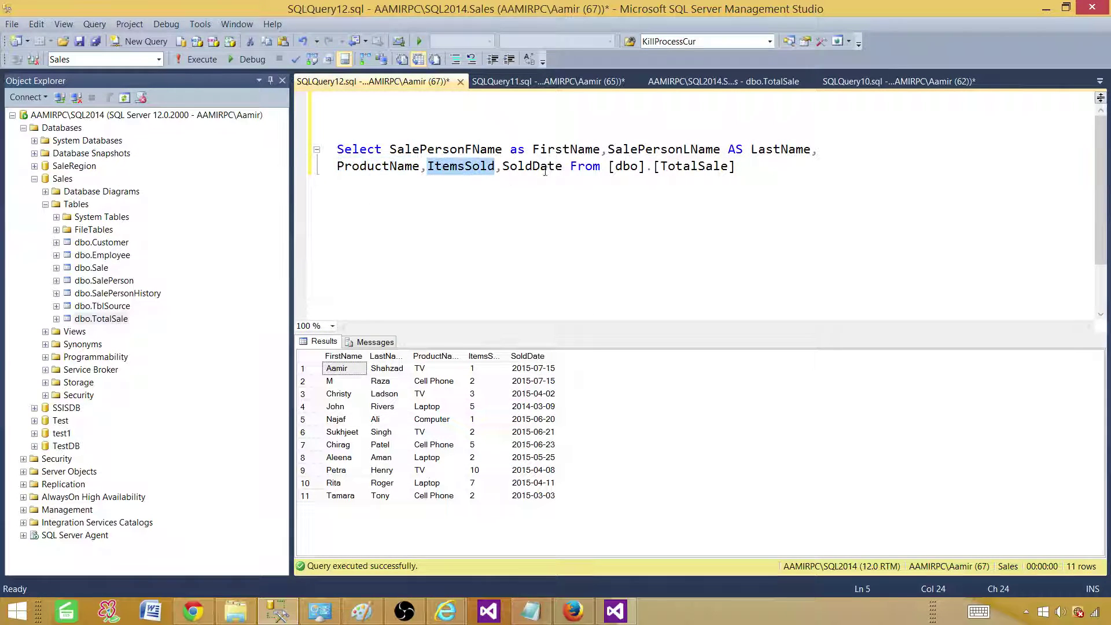
double_click(543, 169)
click(544, 173)
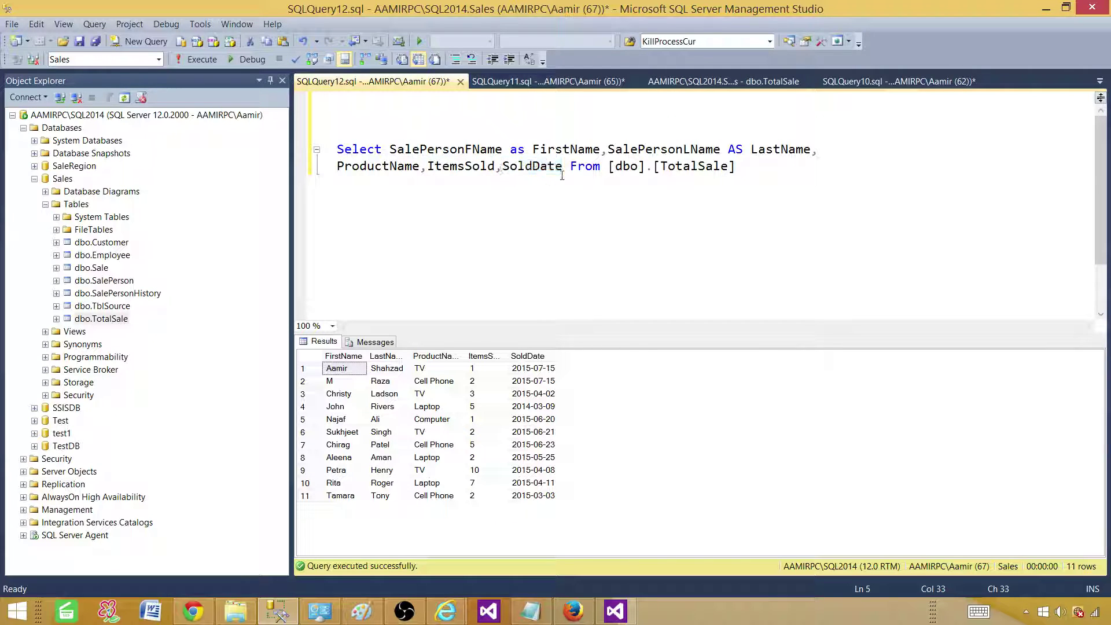
Add the query Select * From [dbo].[TotalSale] below the existing one, reusing its table name.
mouse_move(747, 166)
mouse_down()
mouse_move(609, 166)
mouse_move(735, 167)
mouse_up()
key(ctrl+c)
click(629, 166)
right_click(633, 171)
key(Escape)
right_click(728, 167)
click(753, 192)
key(Return)
key(Return)
key(Return)
text(Select)
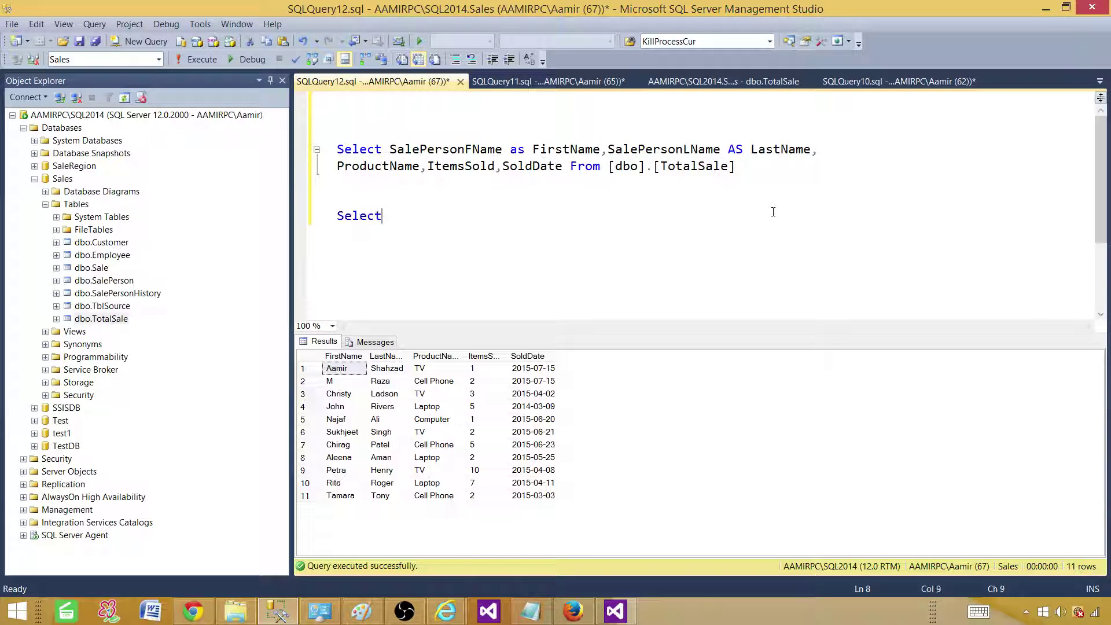
text( * From)
key(ctrl+v)
Run only the Select * query and widen the SoldPrice column in its results.
key(shift+Up)
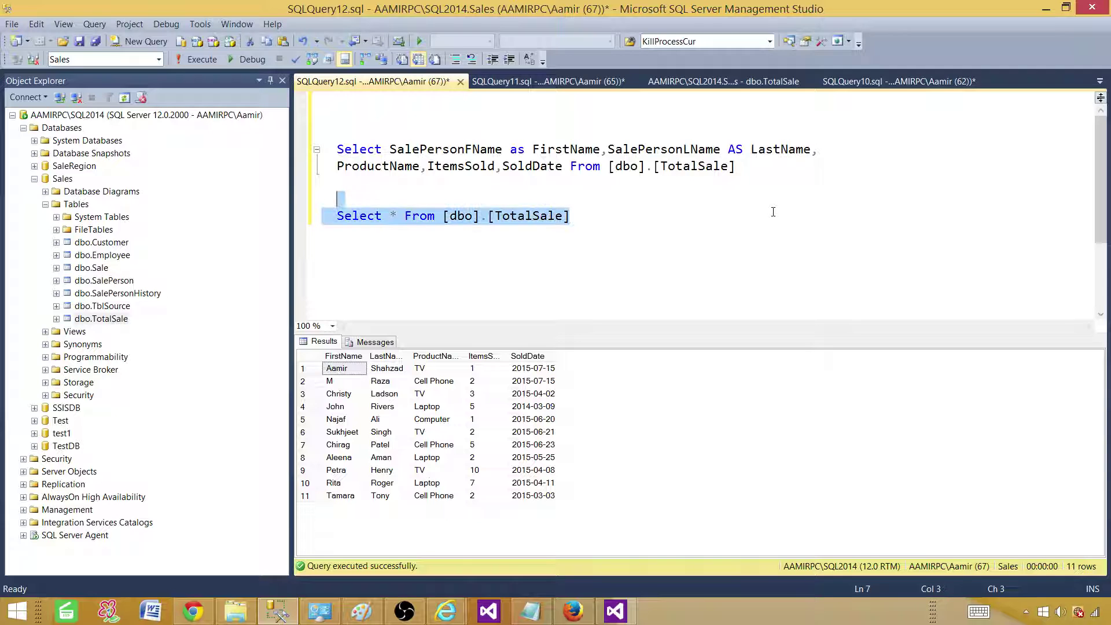
key(F5)
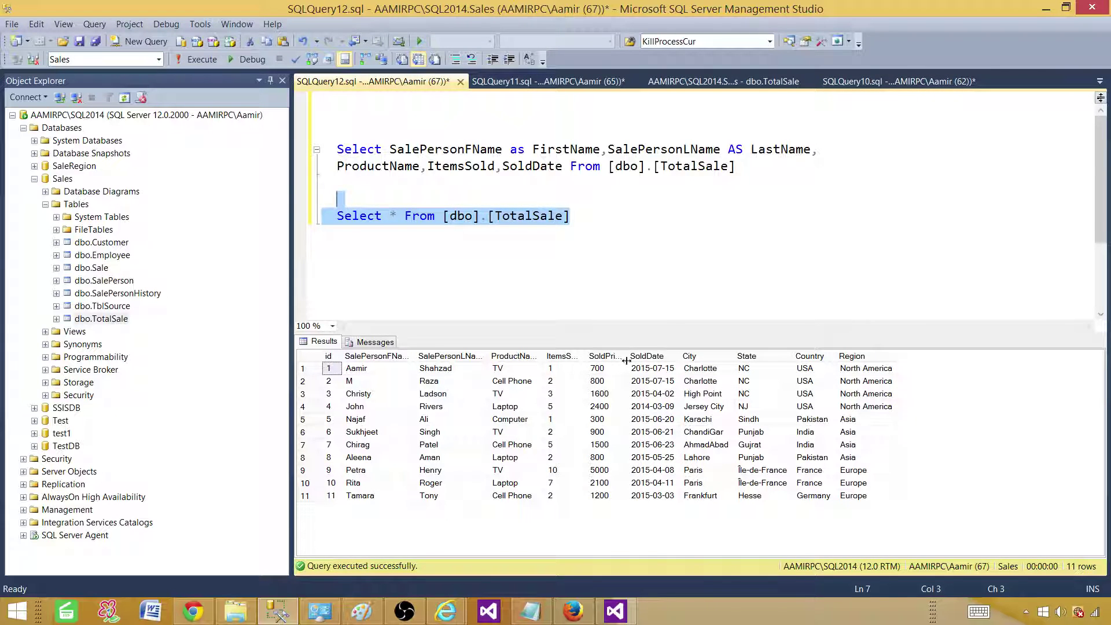
drag(626, 361, 675, 360)
click(602, 368)
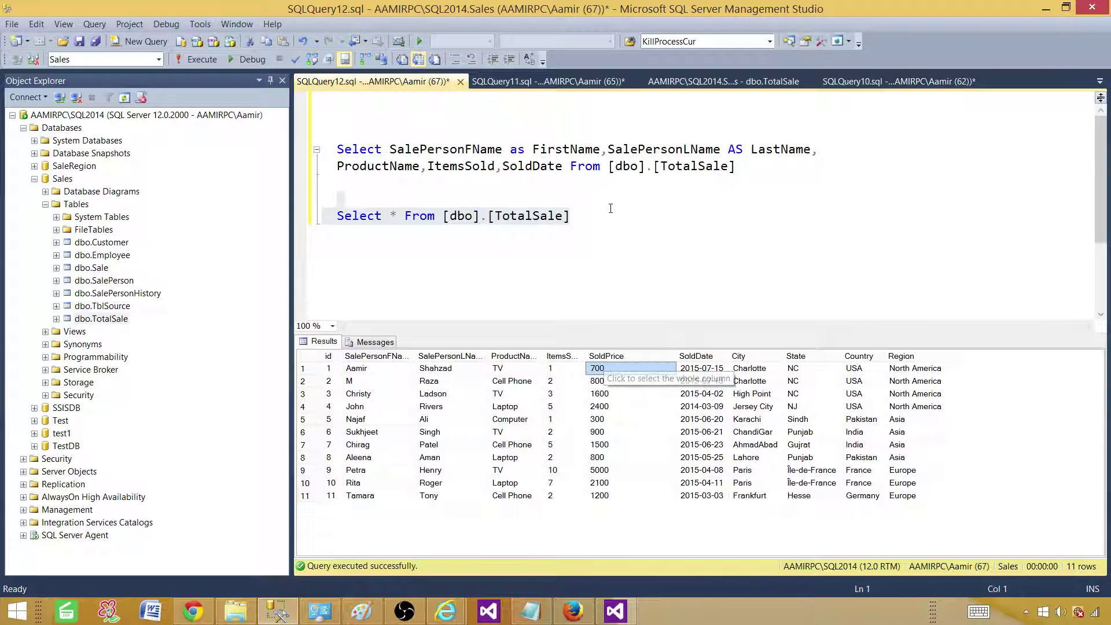
Add the SoldPrice column after SoldDate in the first query's select list.
click(591, 184)
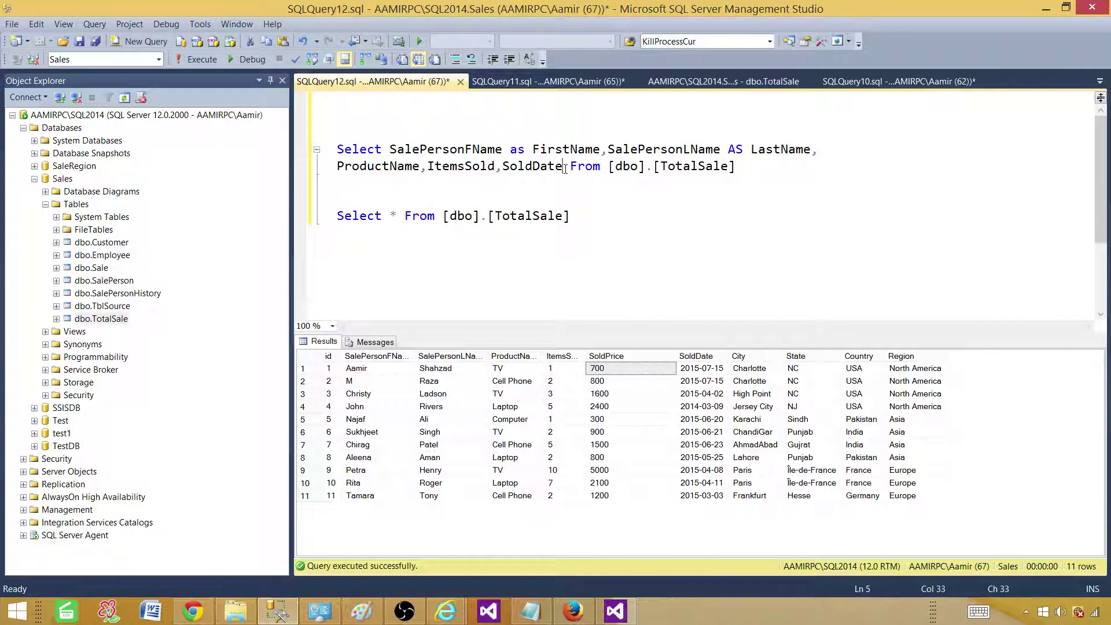
text(,)
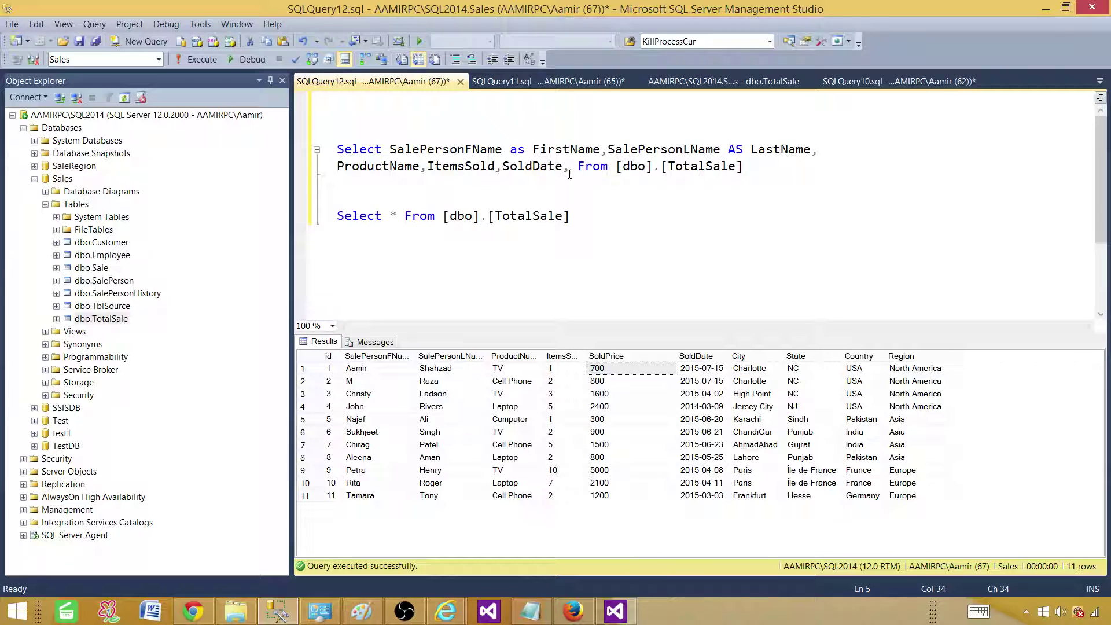
text(Pric)
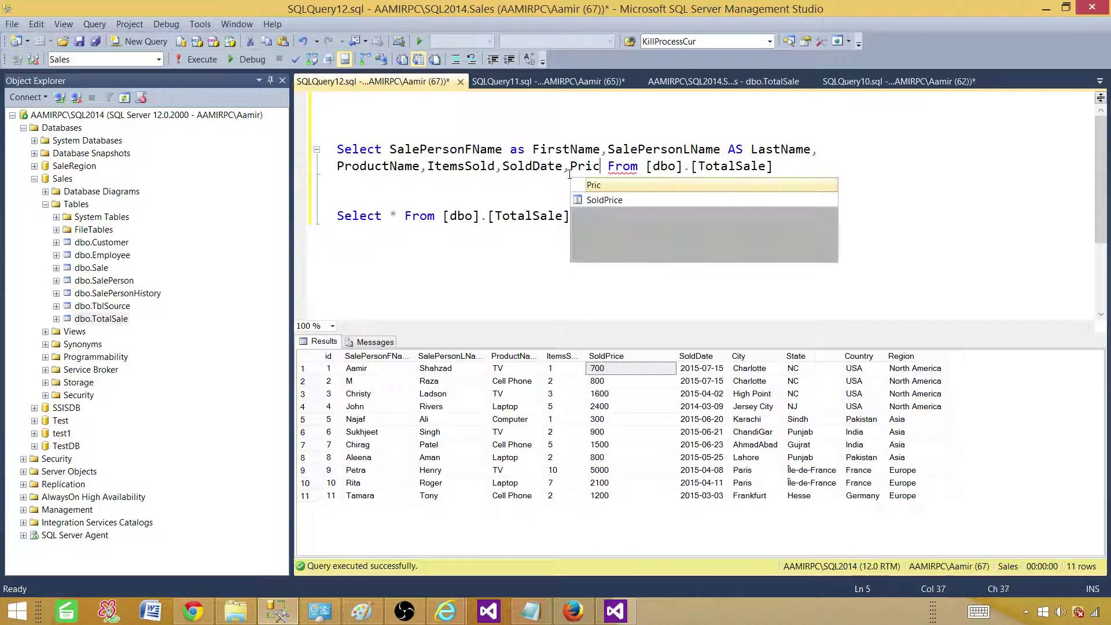
key(BackSpace)
key(BackSpace)
key(BackSpace)
key(BackSpace)
text(sold)
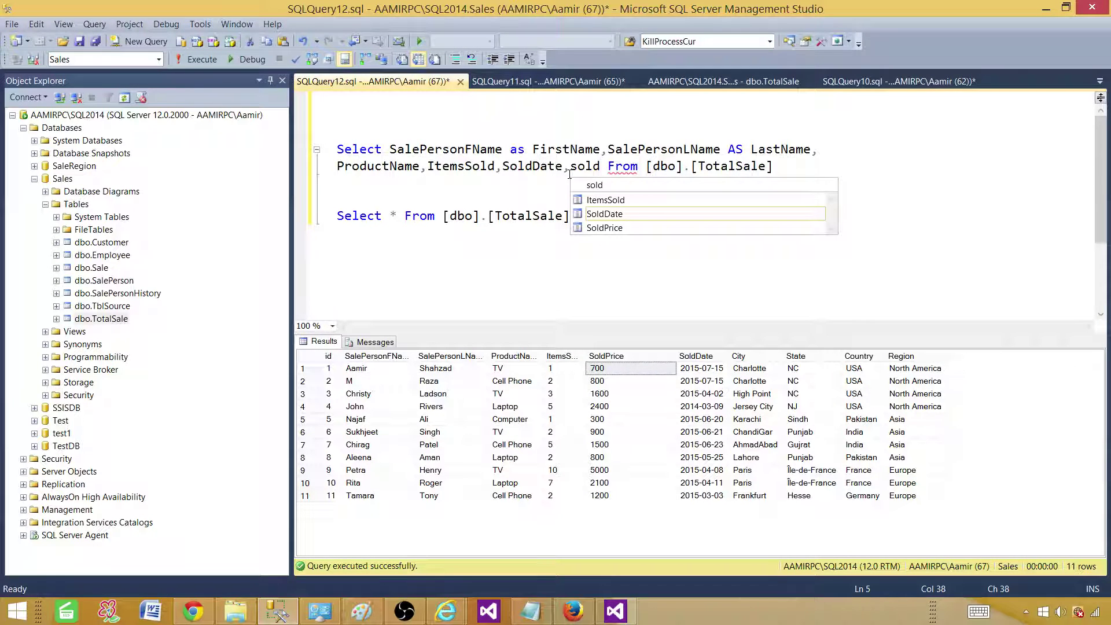
key(Down)
key(Tab)
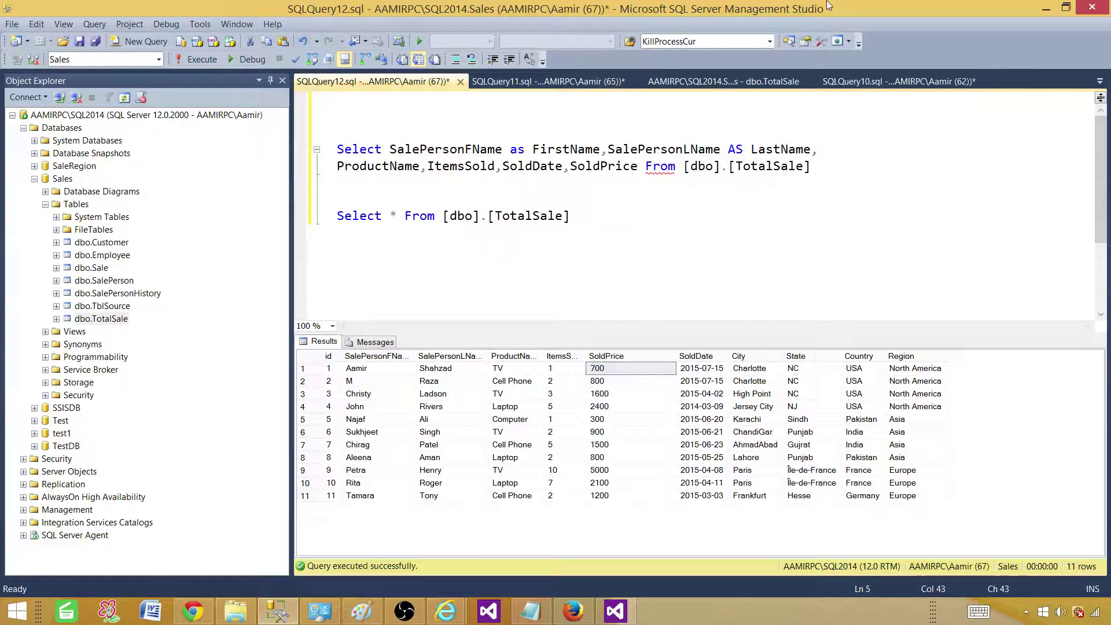
Run only the first query with SoldPrice included and copy its full text.
click(475, 179)
drag(816, 167, 322, 149)
click(199, 59)
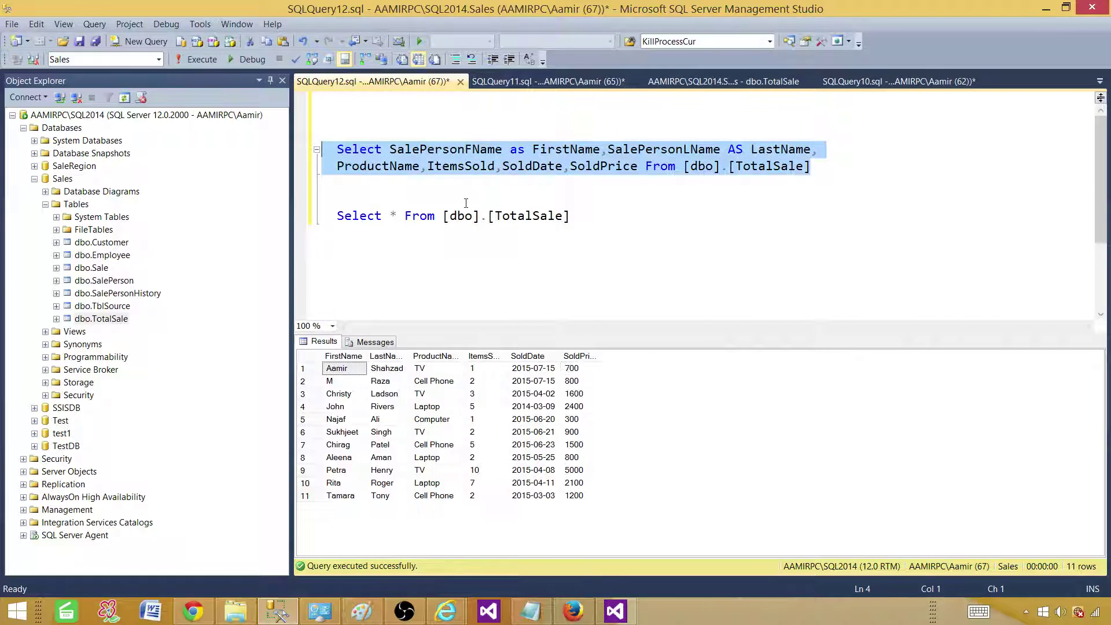
right_click(427, 165)
click(451, 181)
Switch to Visual Studio and add a new empty report named Stepped_Group_Report to the project's Reports folder.
click(616, 611)
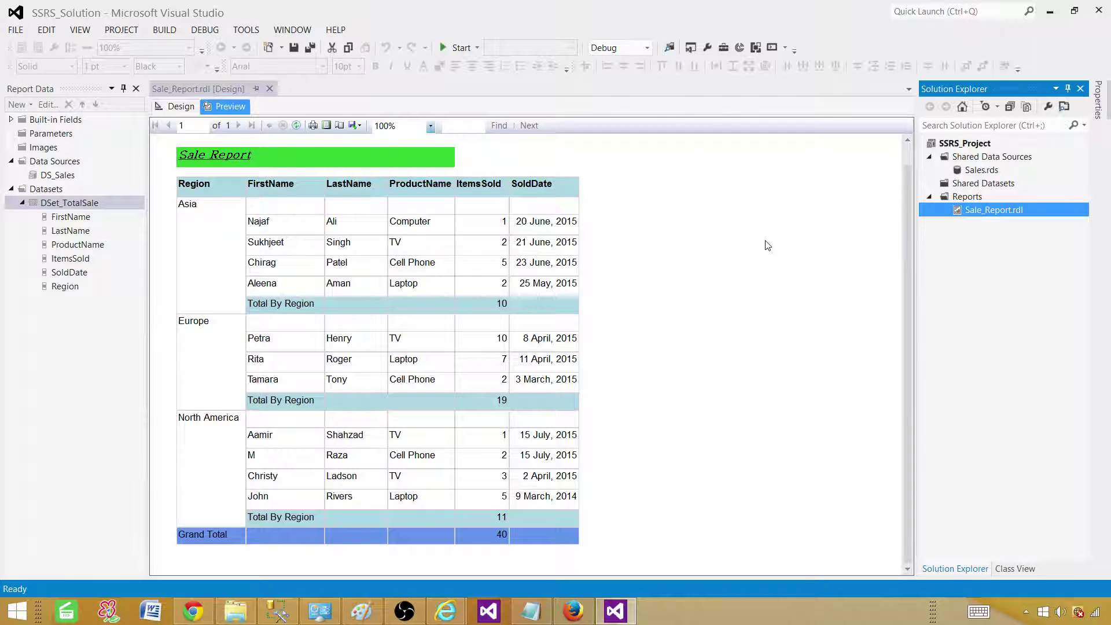
click(969, 201)
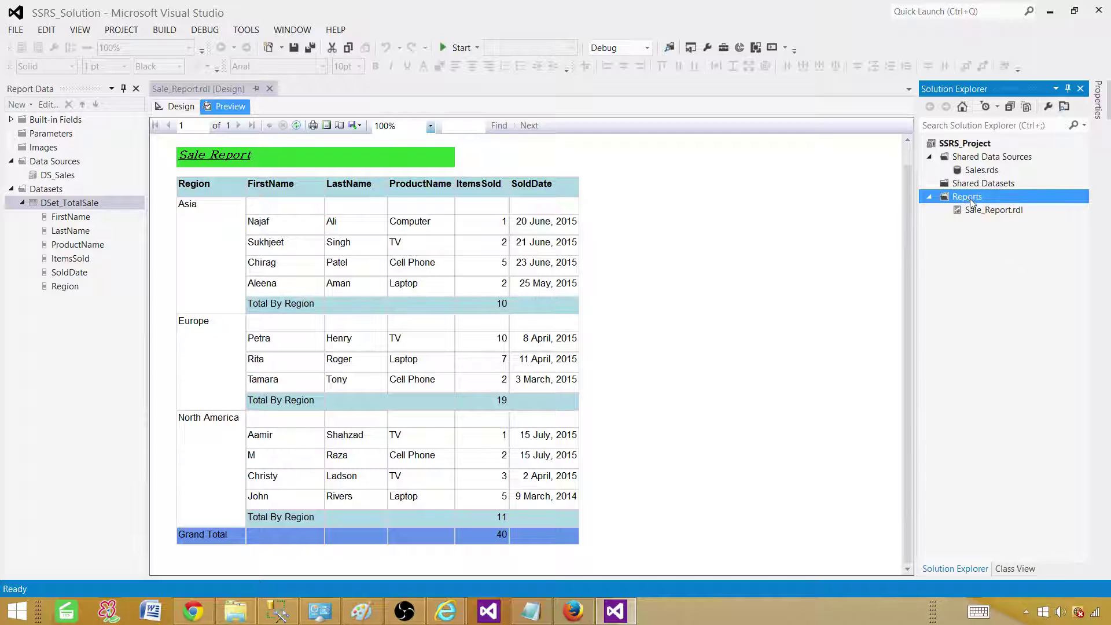
right_click(973, 199)
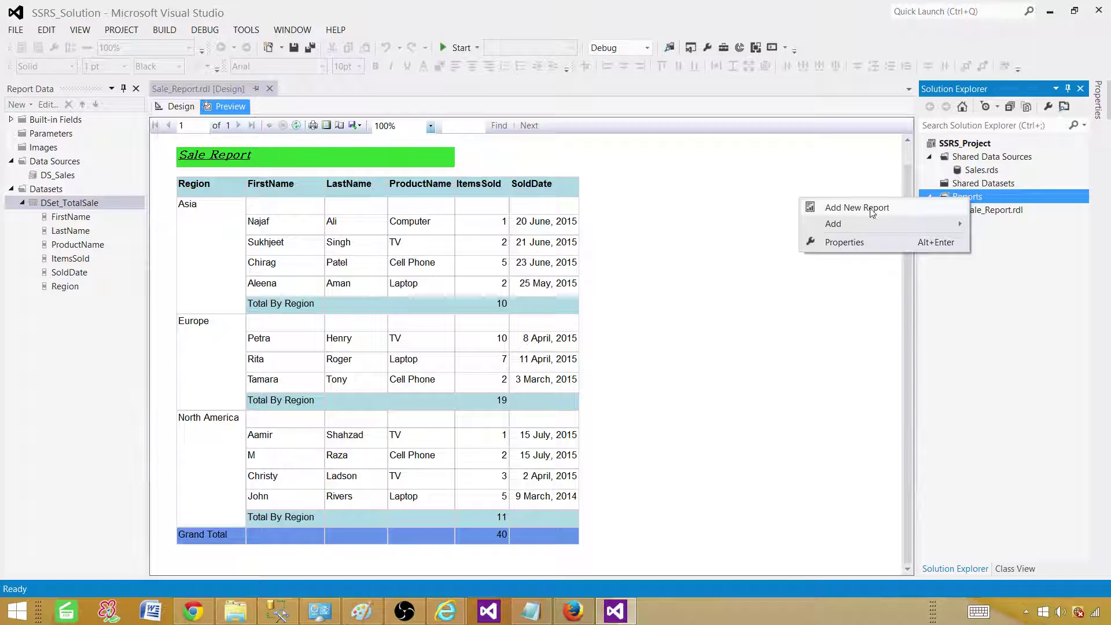
mouse_move(847, 226)
click(721, 226)
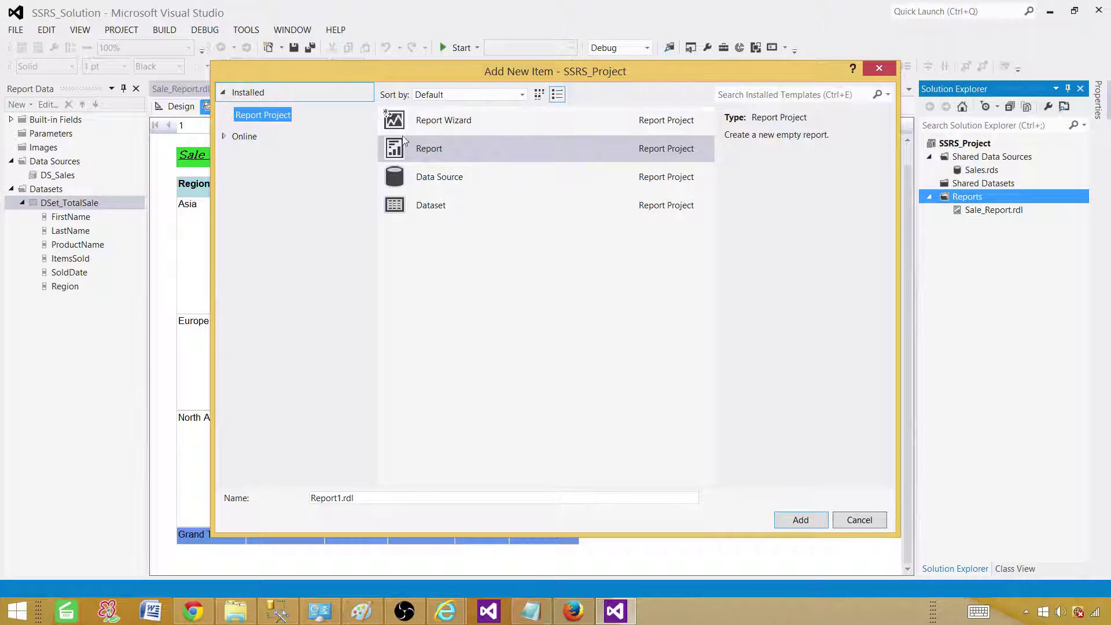
click(423, 154)
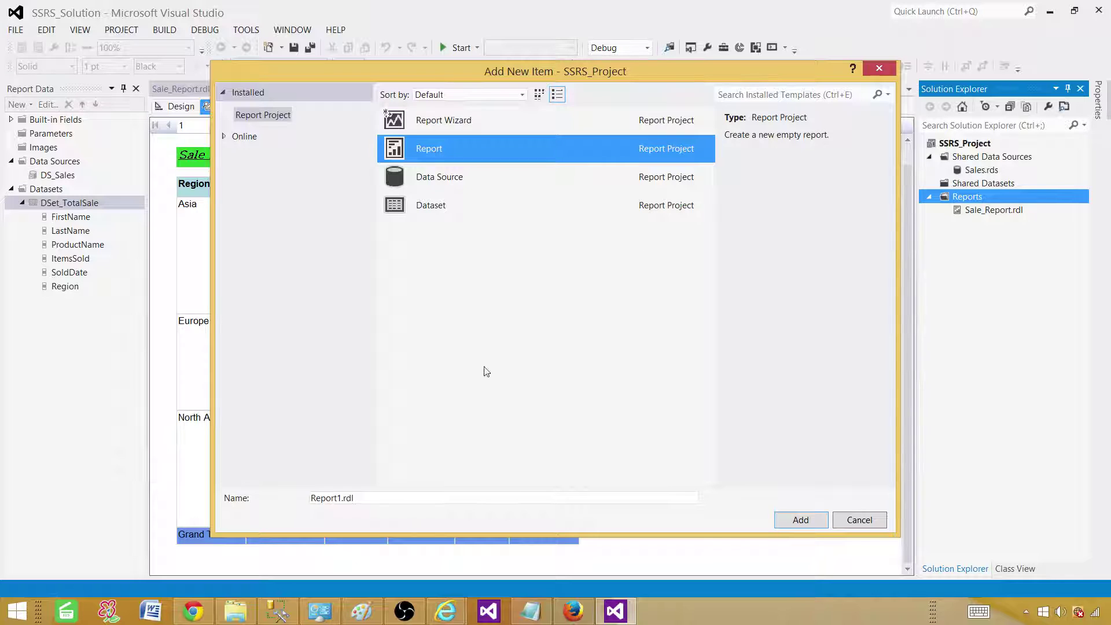
click(334, 499)
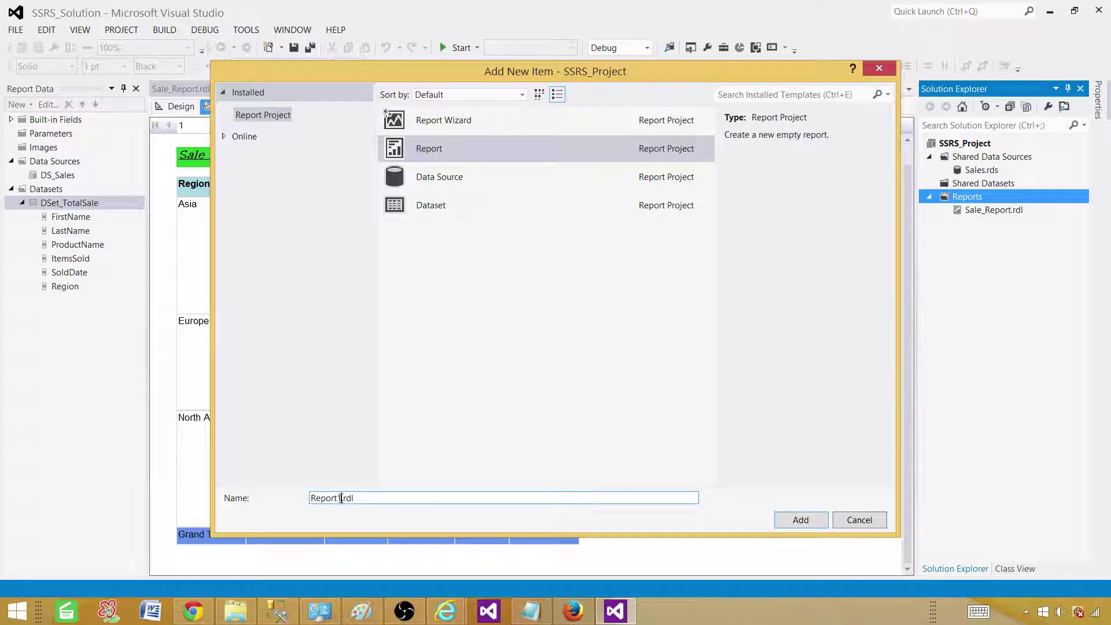
double_click(341, 498)
text(Stepped_Group_Repp)
key(BackSpace)
text(ort)
click(789, 521)
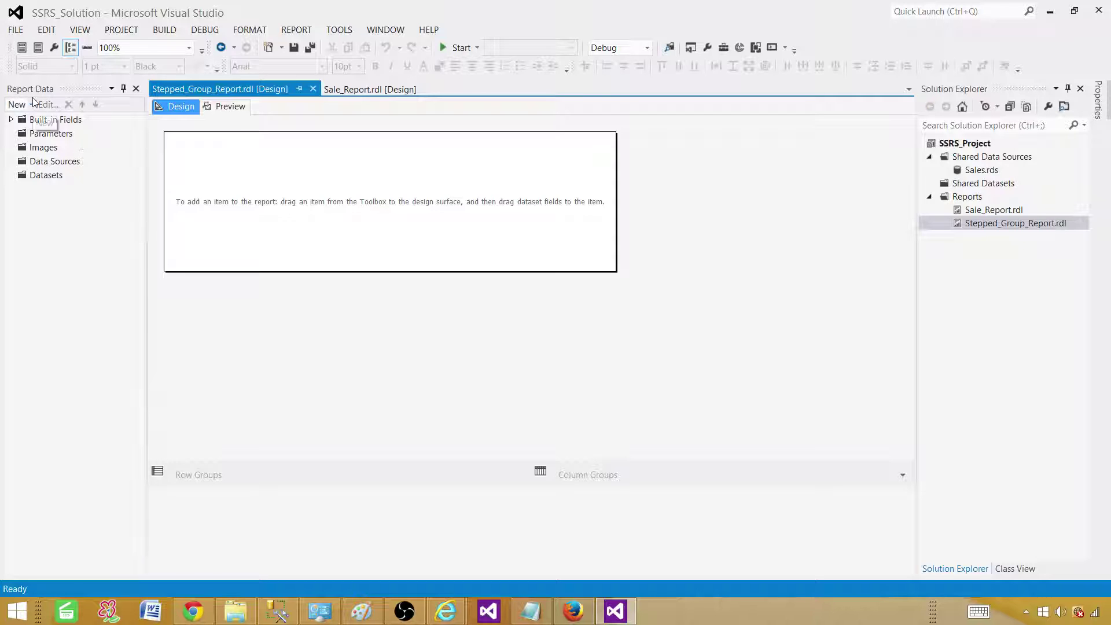
click(50, 162)
click(47, 176)
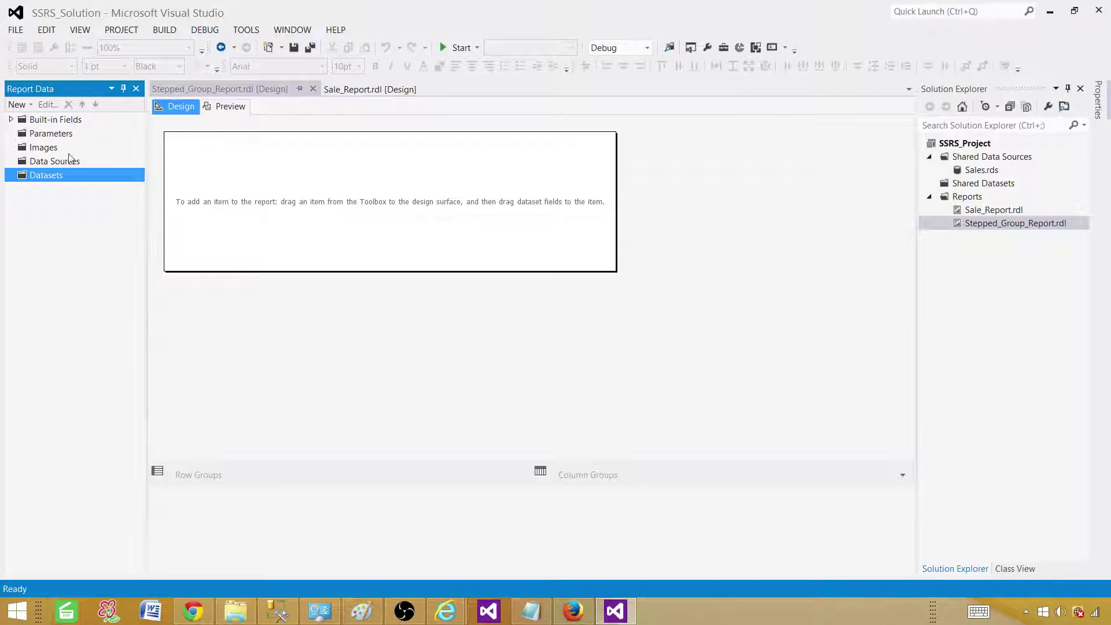
click(45, 163)
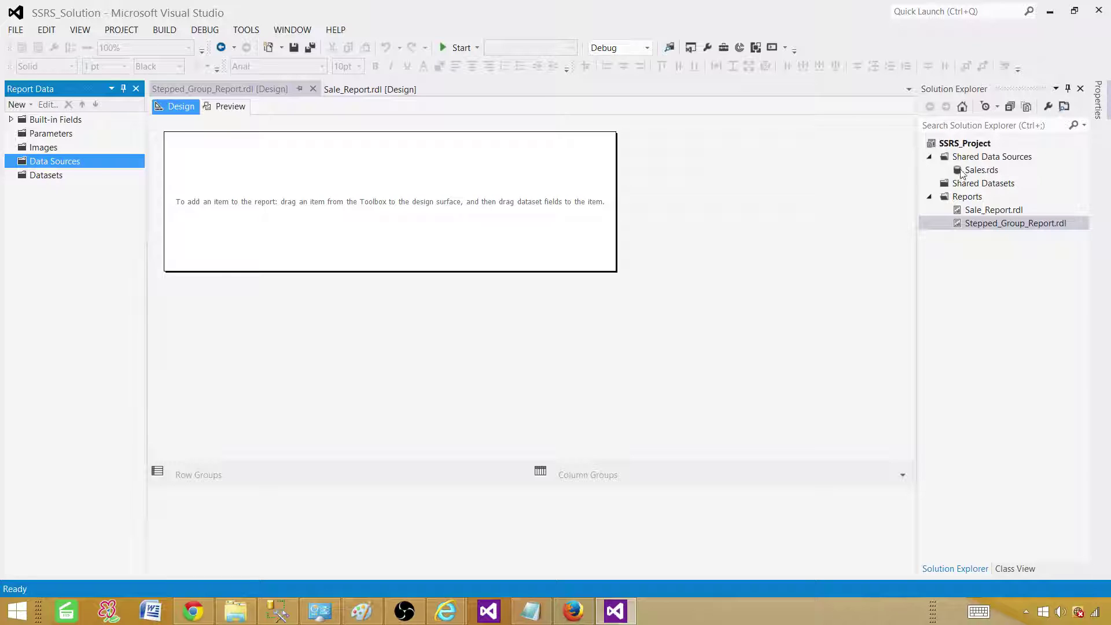
click(985, 172)
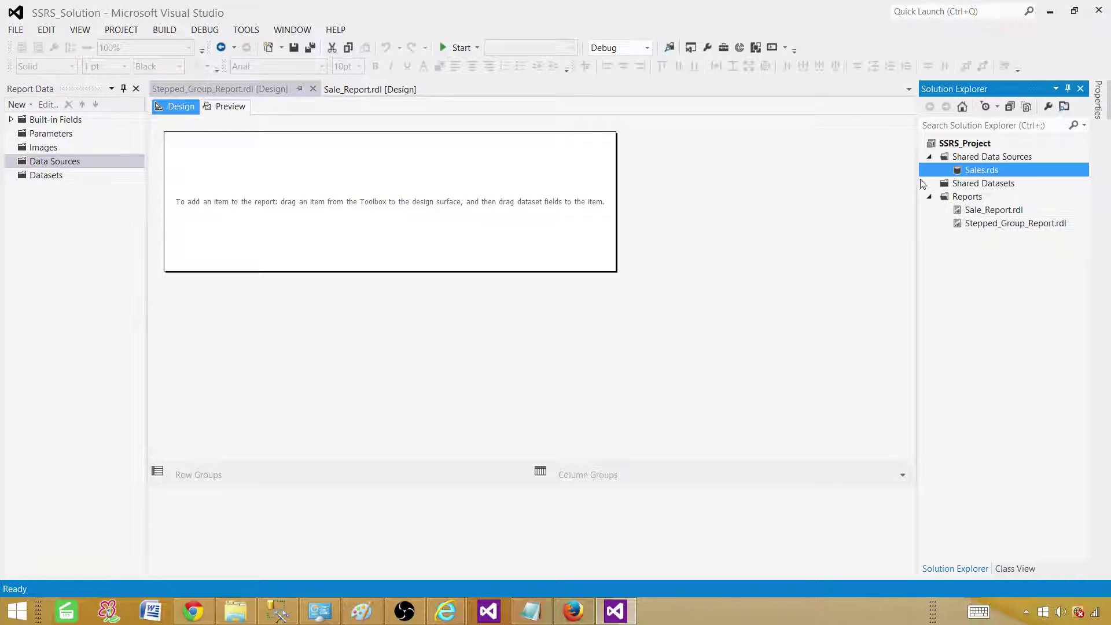
Start a new data source for the report that uses the shared data source reference Sales.
click(50, 166)
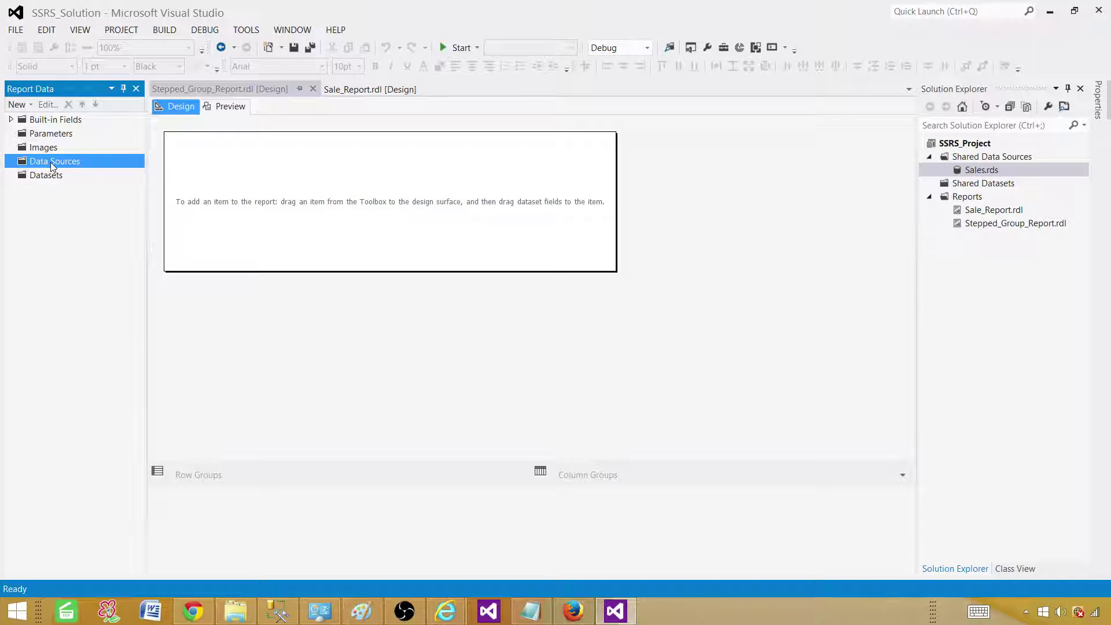
right_click(52, 166)
click(77, 171)
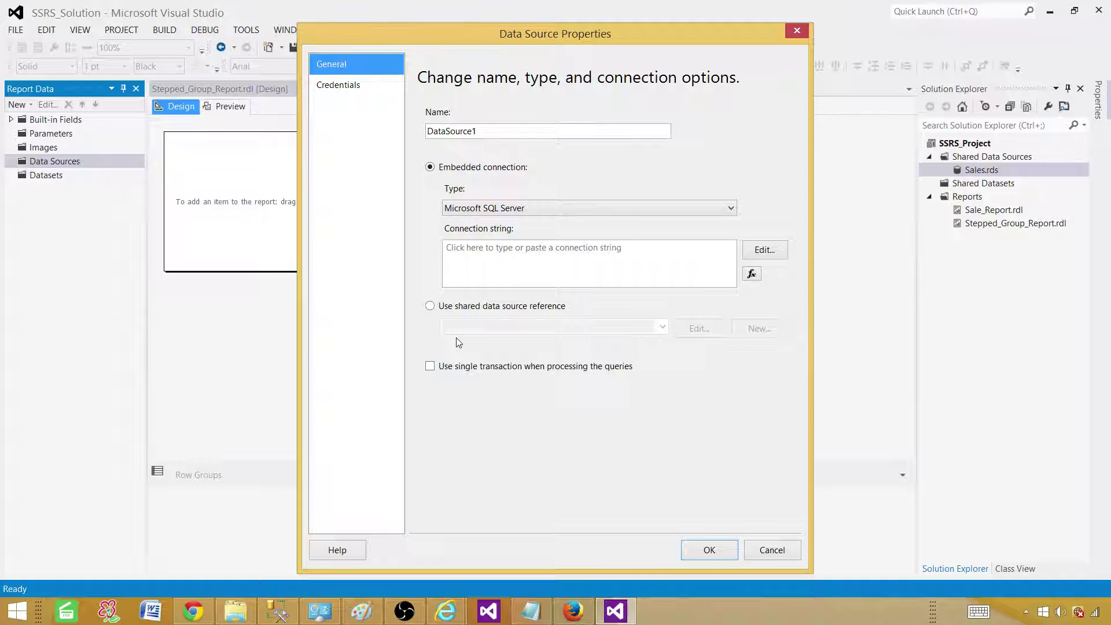
click(431, 306)
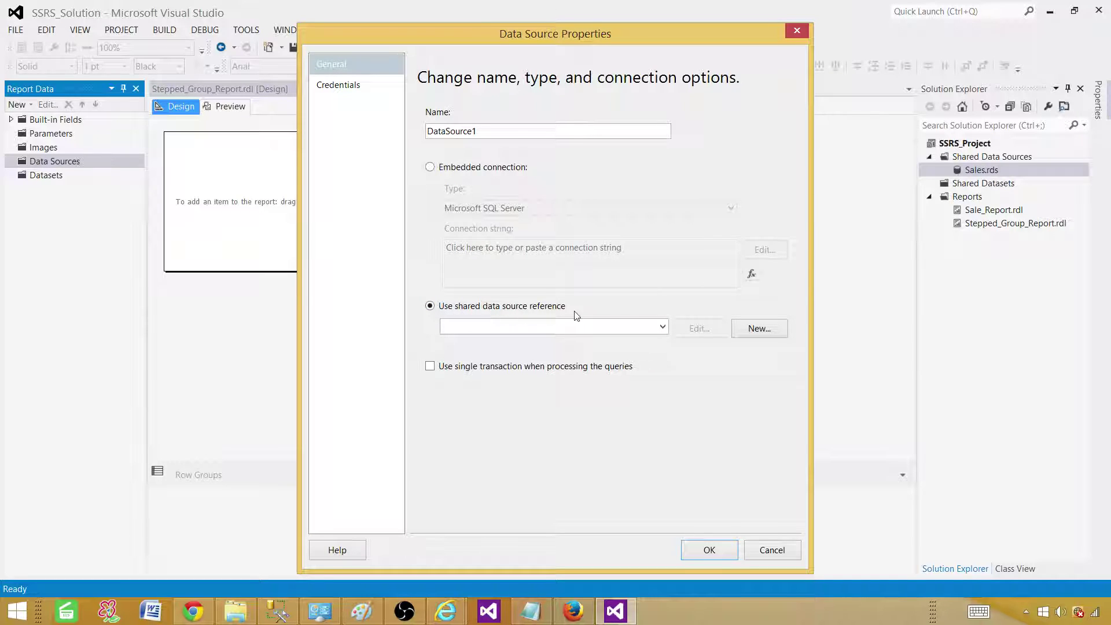
click(662, 326)
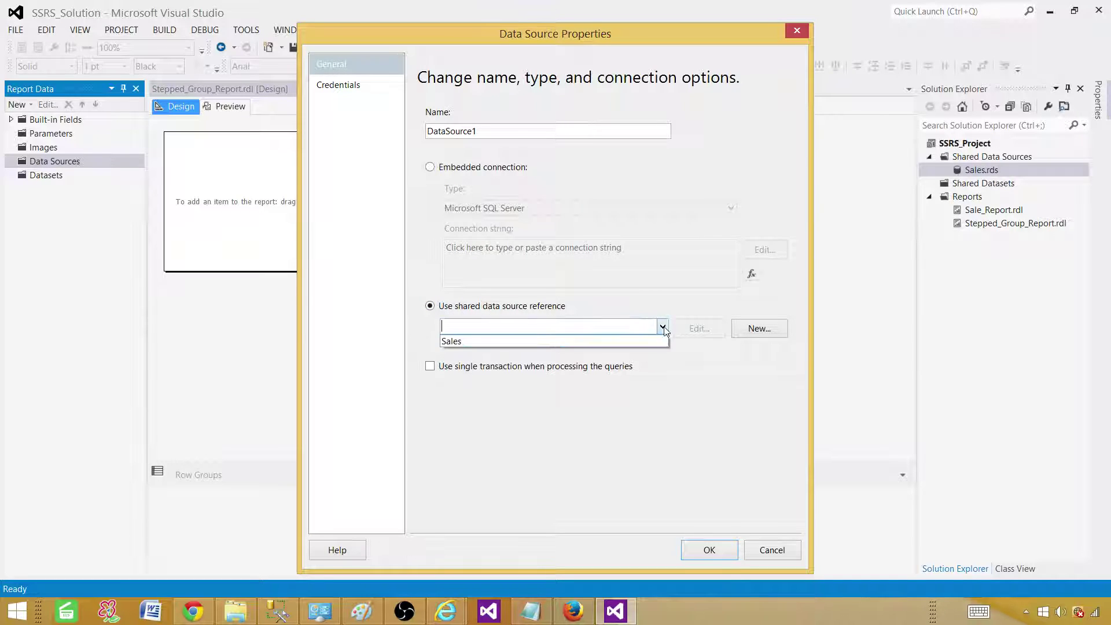
click(458, 342)
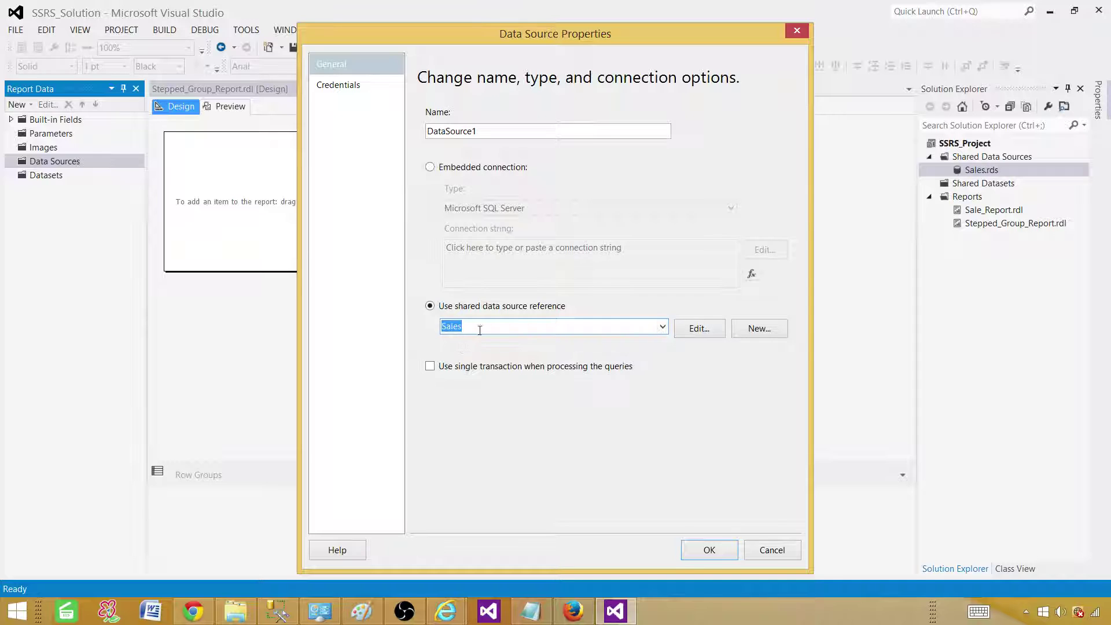
click(480, 329)
Name the report's data source Ref_Sales.
click(451, 130)
drag(487, 130, 409, 138)
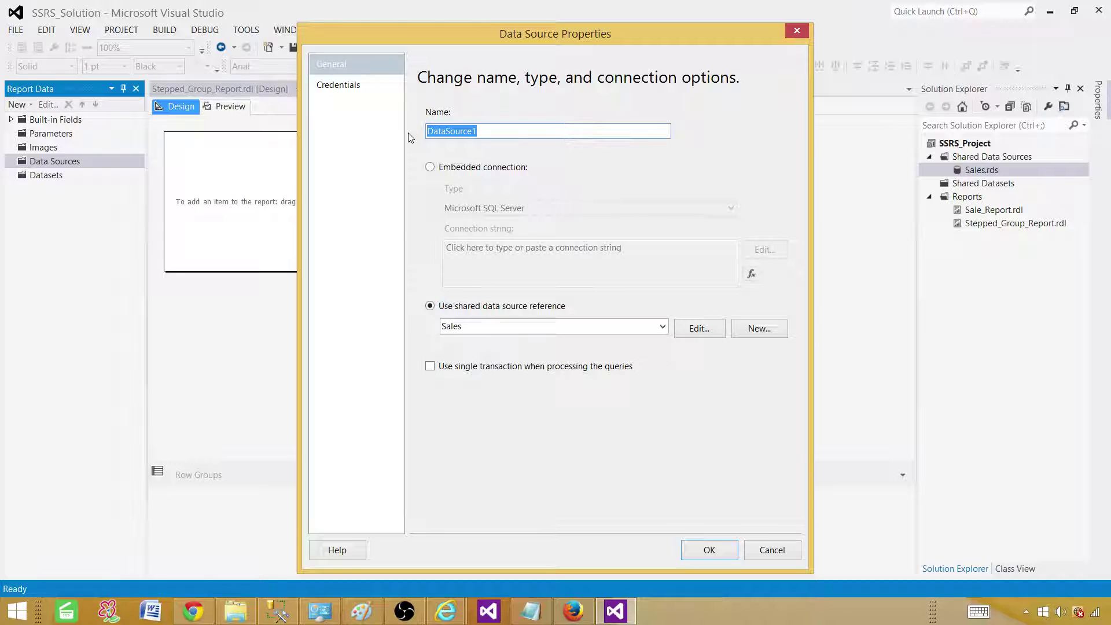
text(Ref_Sales)
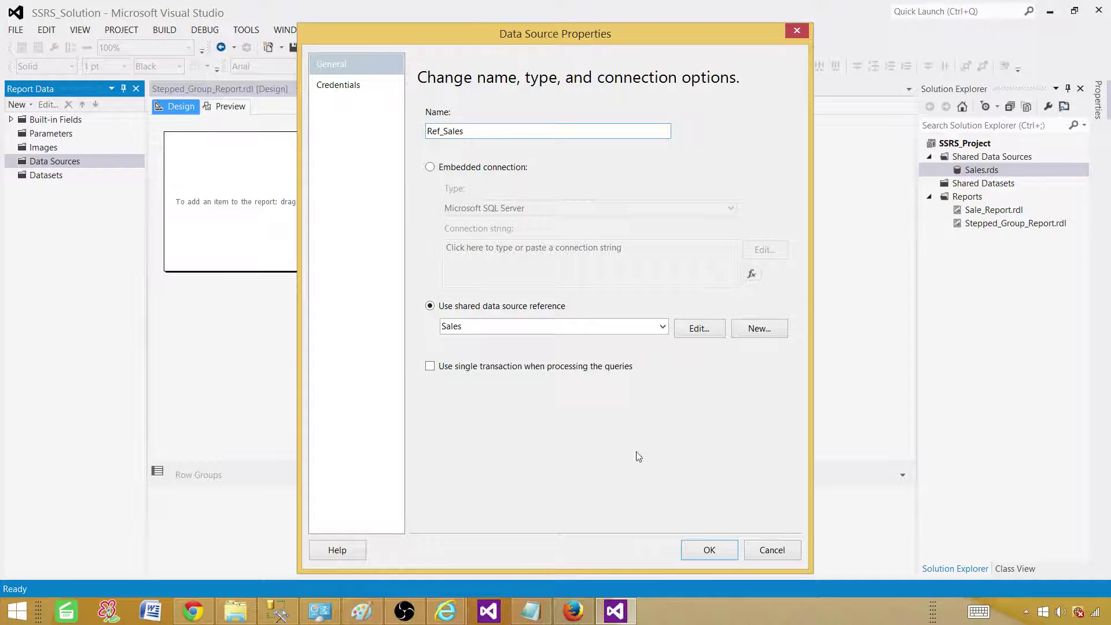
Save the Ref_Sales data source and start a dataset embedded in the report that uses Ref_Sales.
click(710, 548)
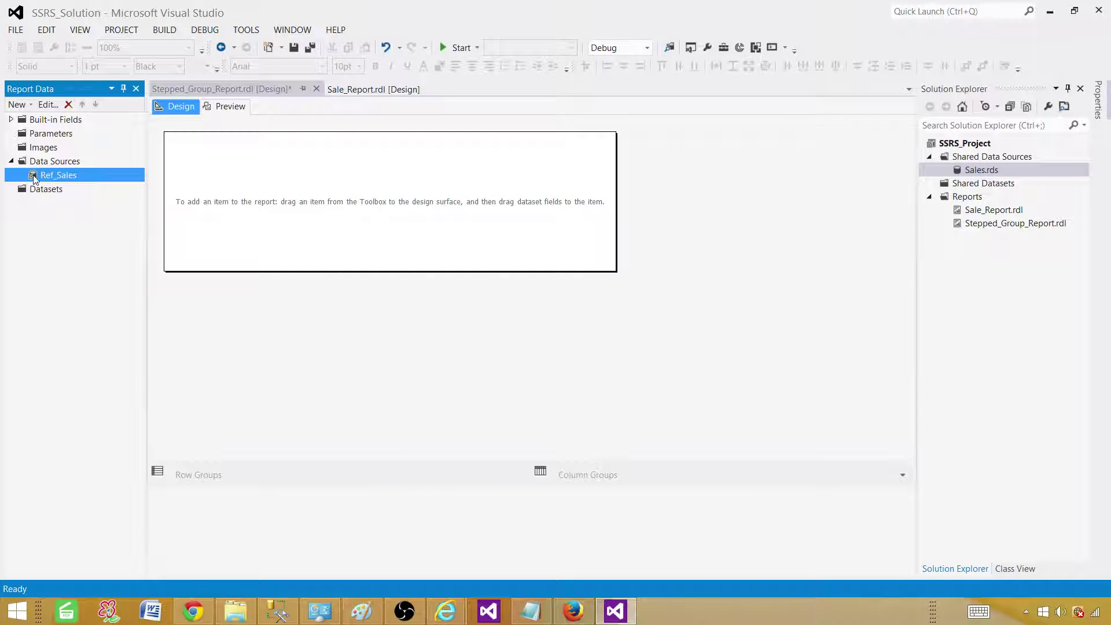
click(998, 171)
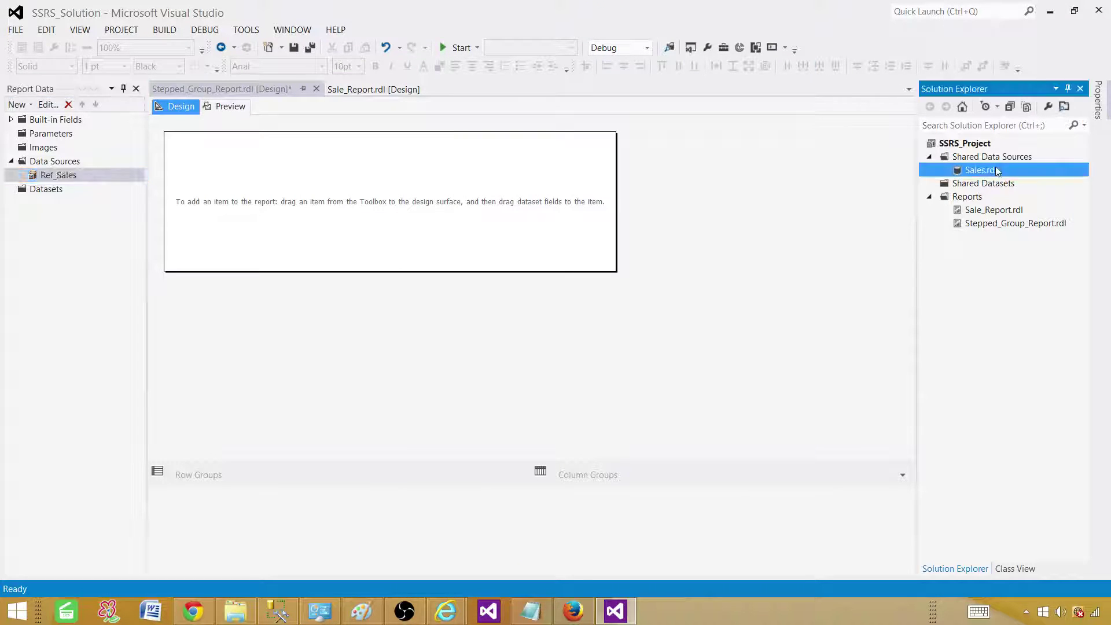
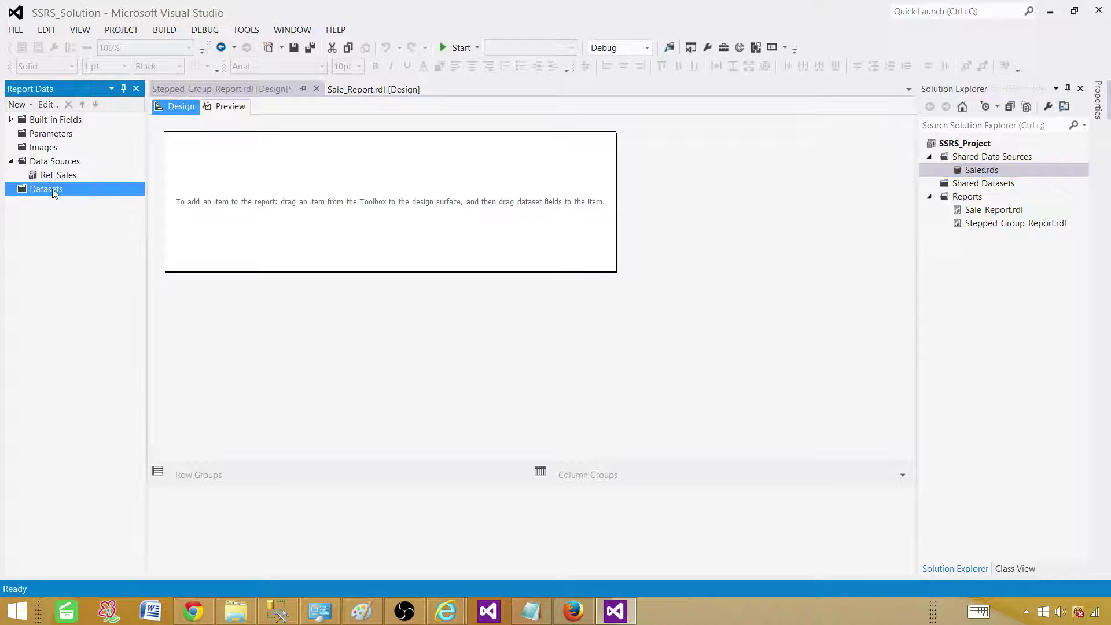
right_click(46, 197)
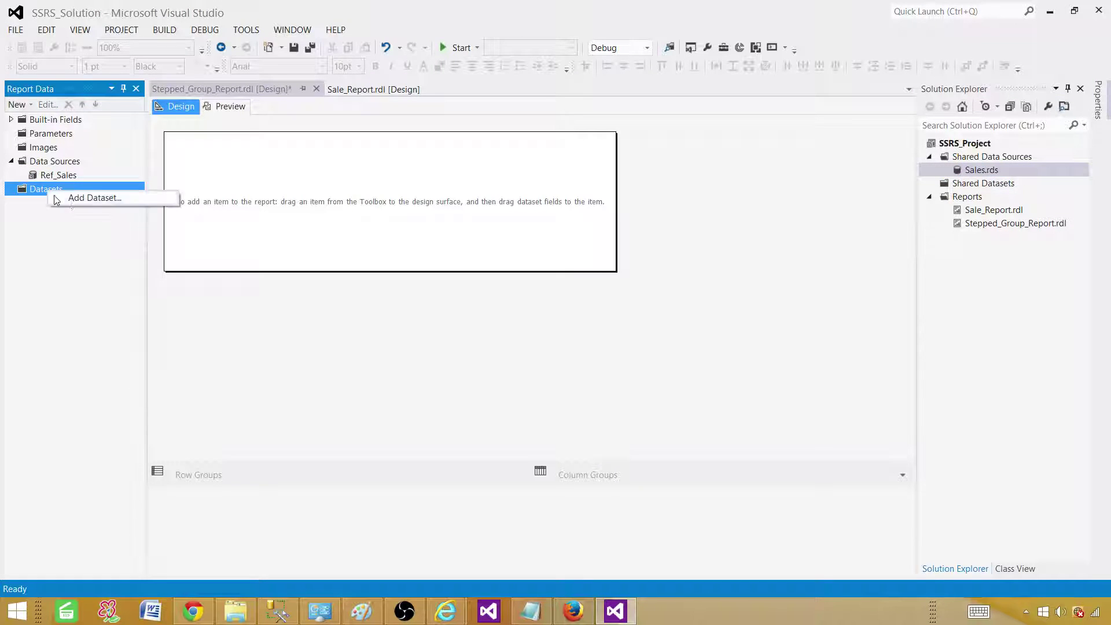
click(75, 198)
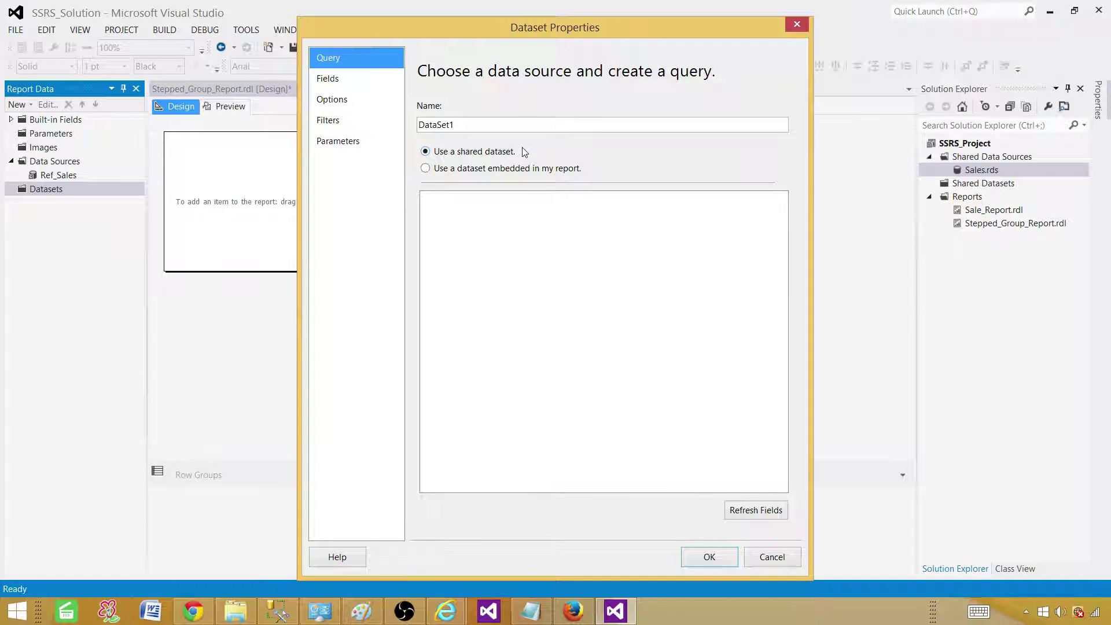
click(427, 169)
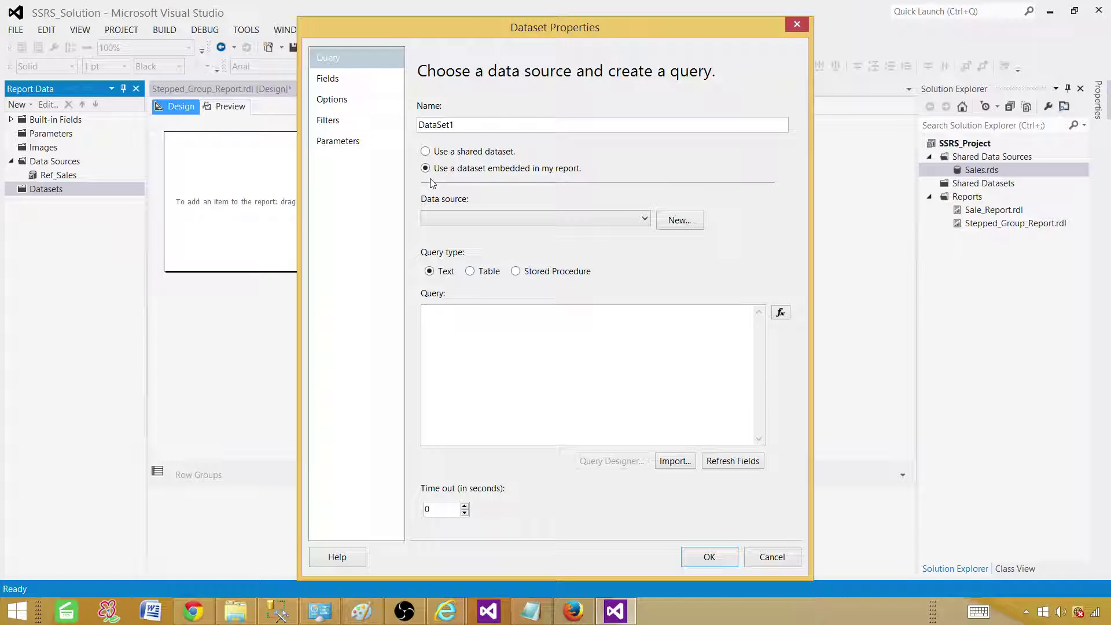
click(507, 220)
click(472, 233)
Paste the copied TotalSale SELECT statement as the dataset's query text.
click(502, 325)
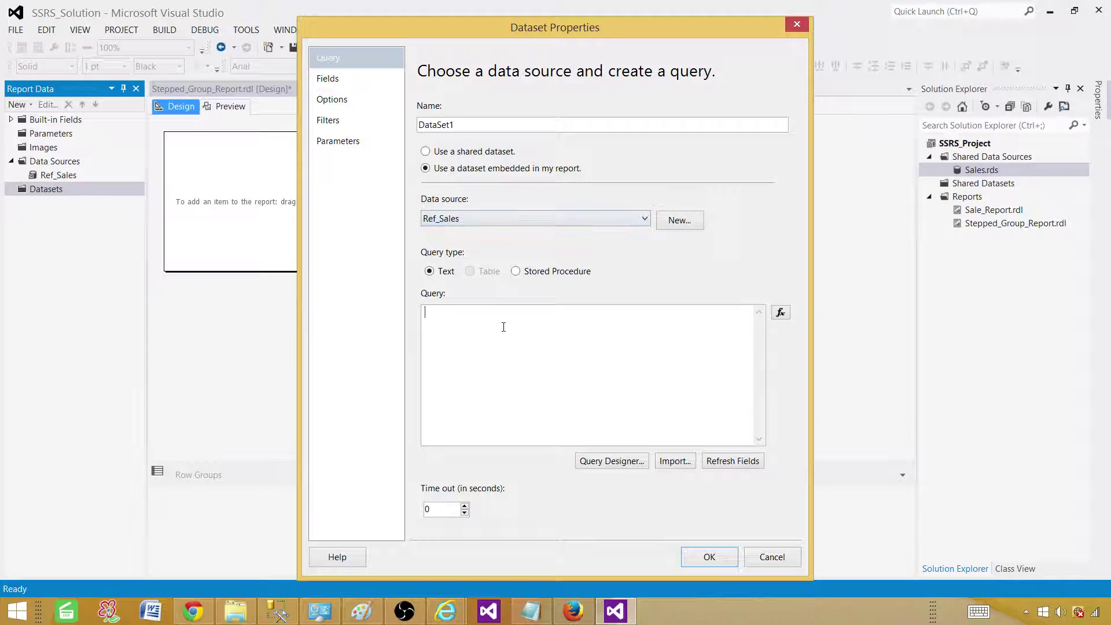
right_click(503, 325)
click(418, 380)
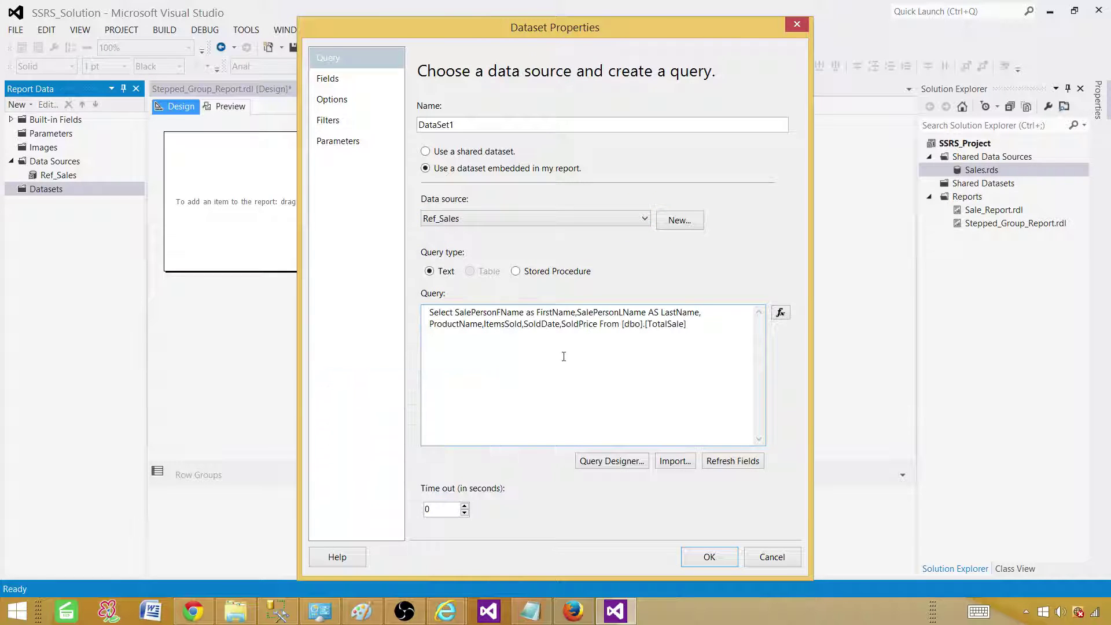
Name the dataset DSet_TotalSale and save it.
drag(478, 131, 391, 133)
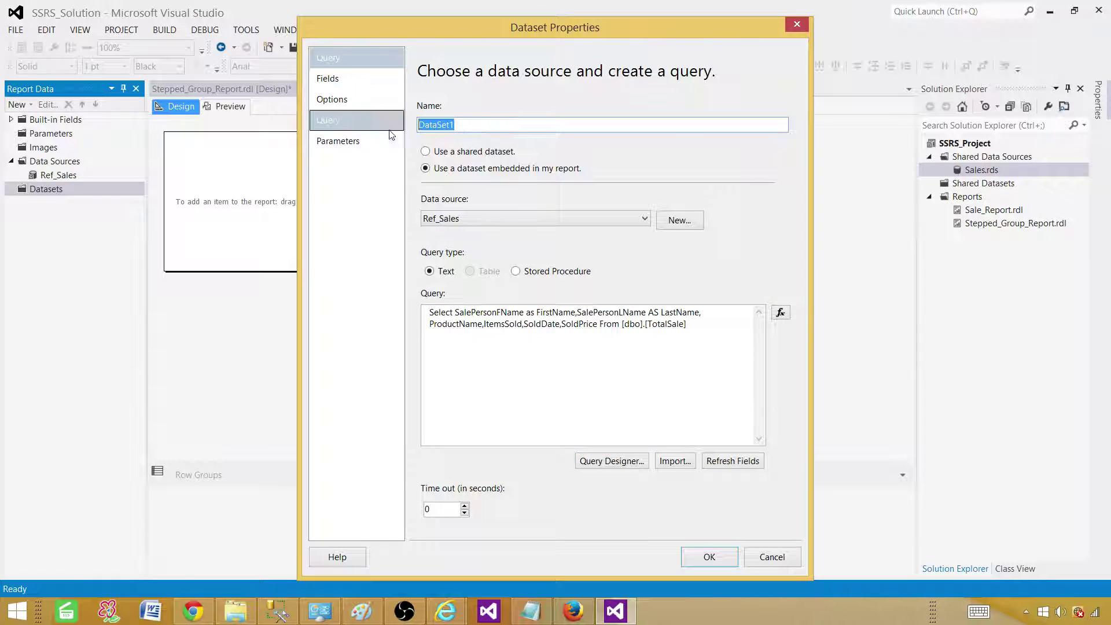
text(DS)
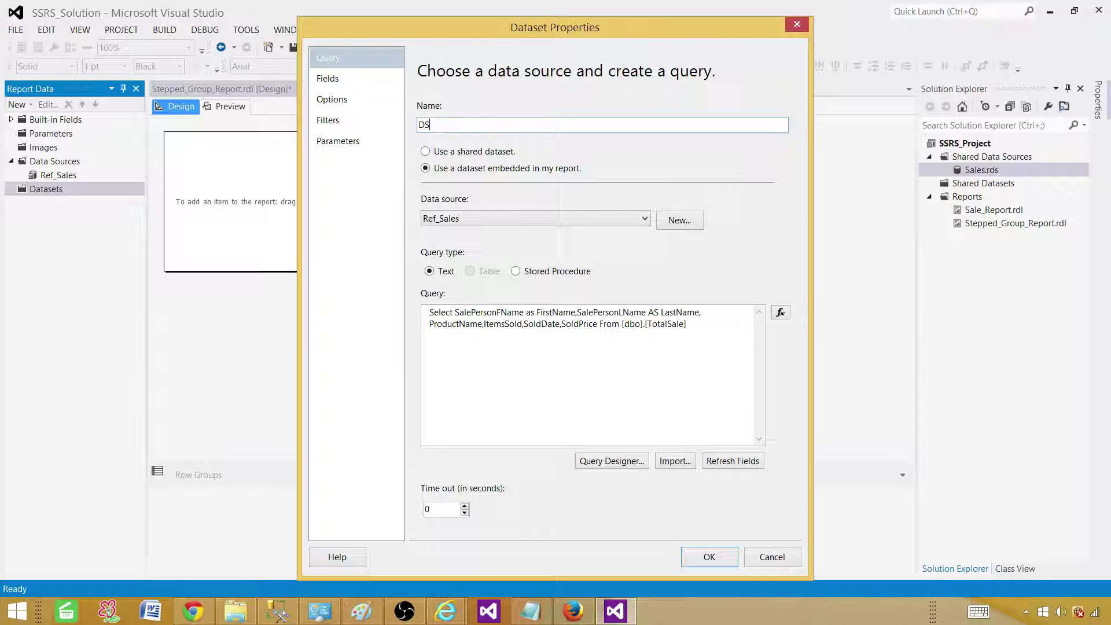
text(ET_TotalSale)
drag(489, 125, 411, 115)
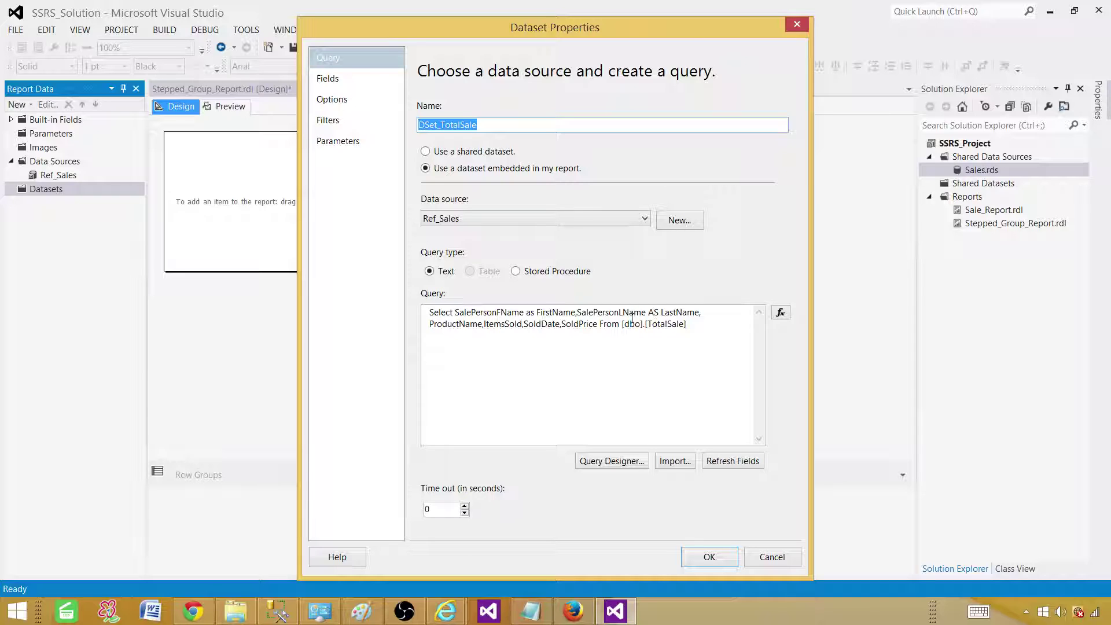
click(501, 126)
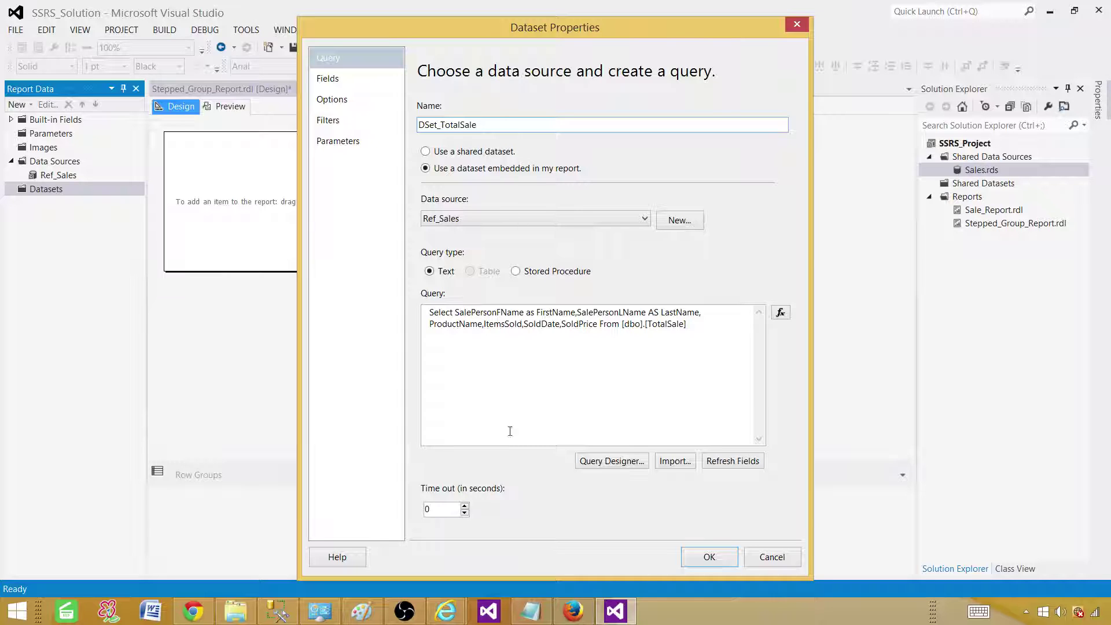
click(711, 558)
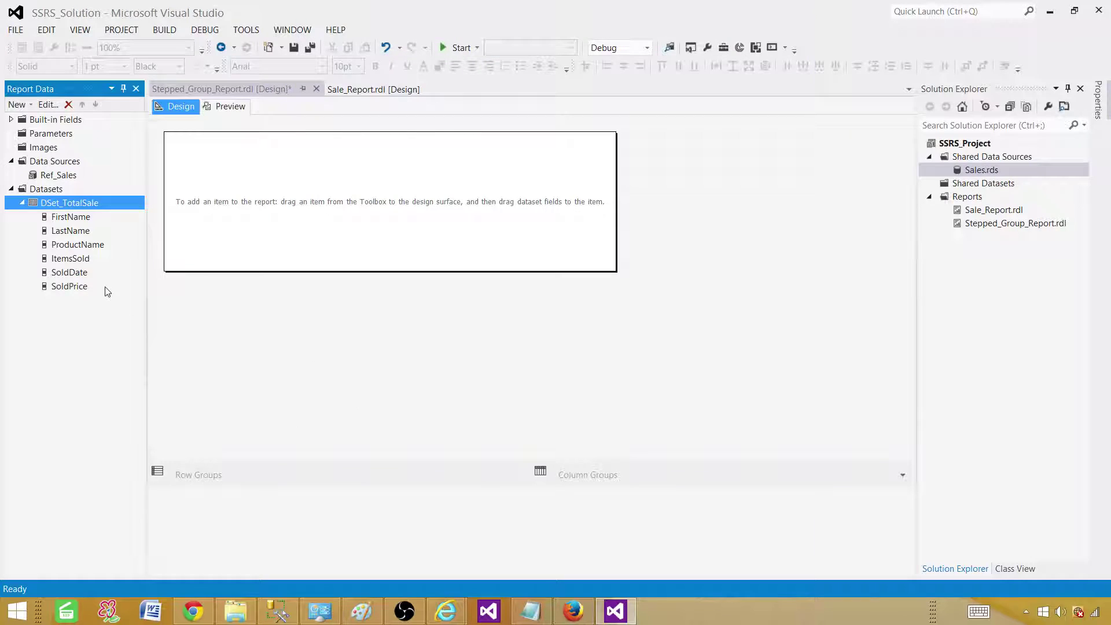
Review the fields of the DSet_TotalSale dataset from FirstName to SoldDate.
click(85, 218)
click(84, 231)
click(84, 245)
click(80, 260)
click(77, 272)
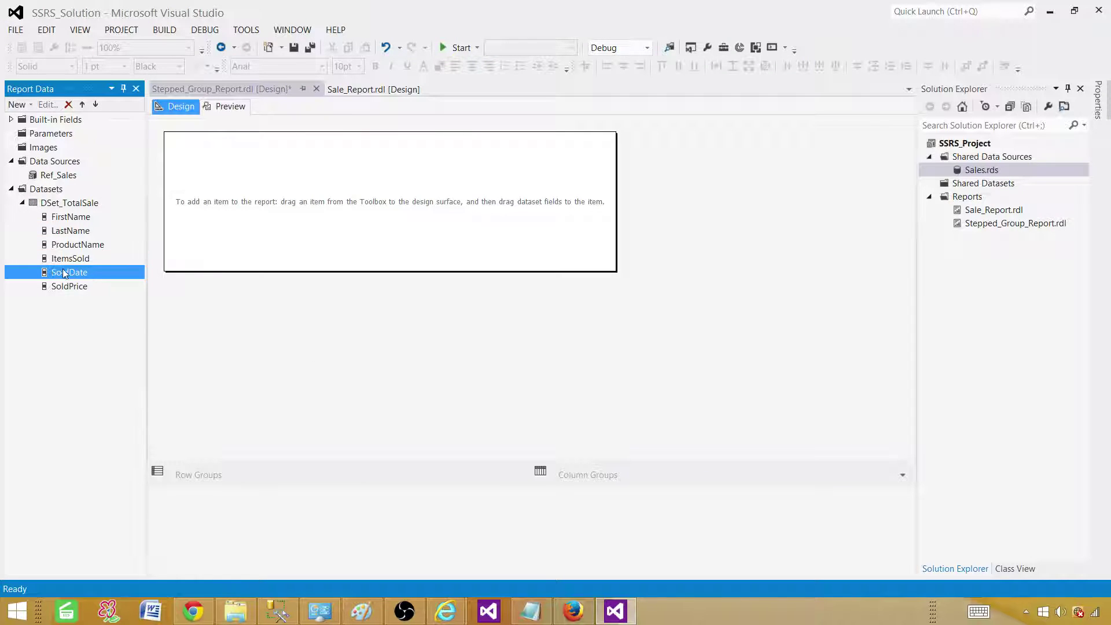
Close the Report Data pane and restore it after briefly previewing the empty report.
click(135, 88)
click(32, 88)
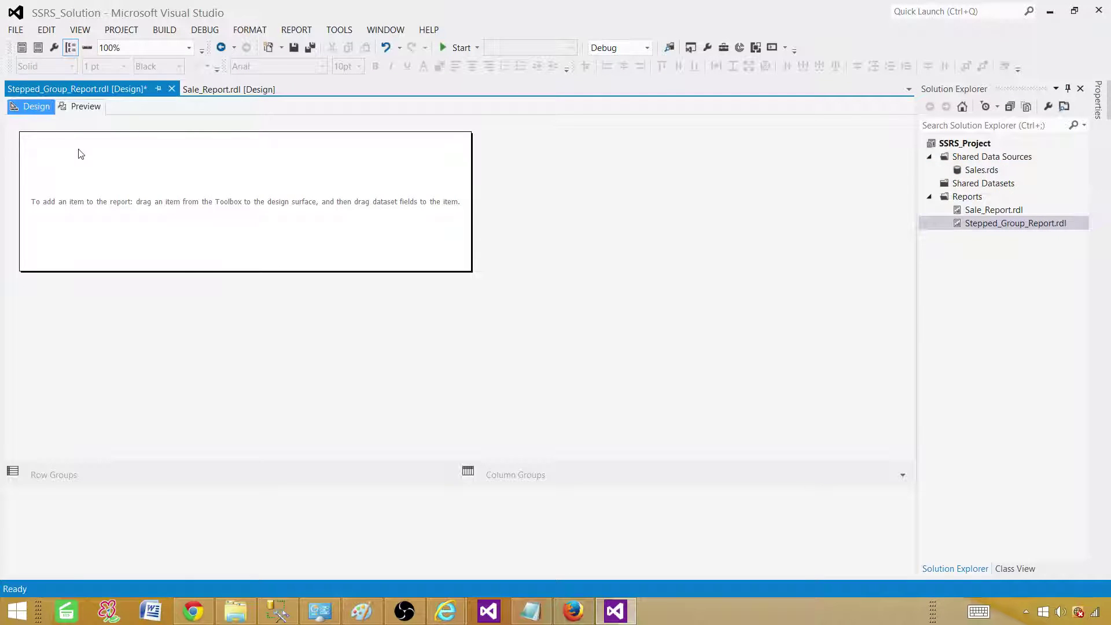
click(86, 106)
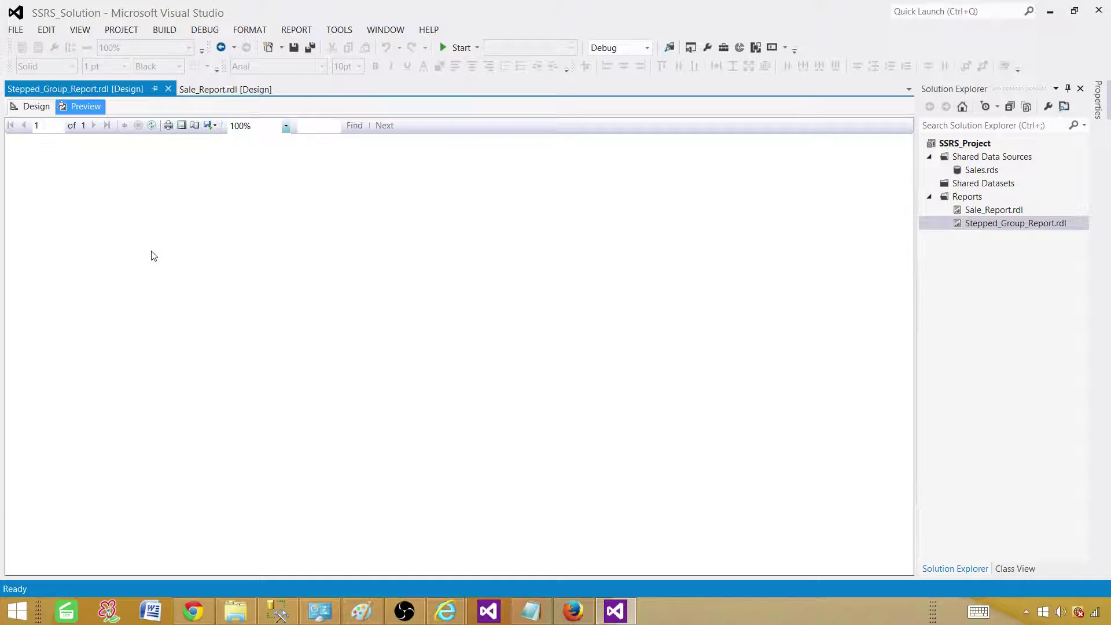
click(33, 106)
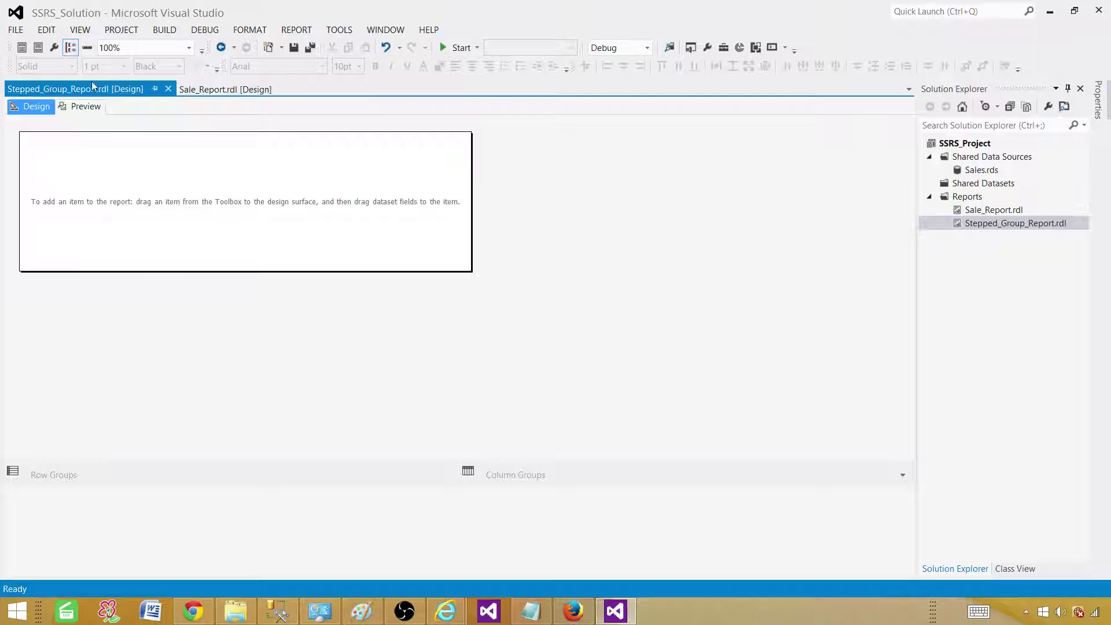
click(79, 30)
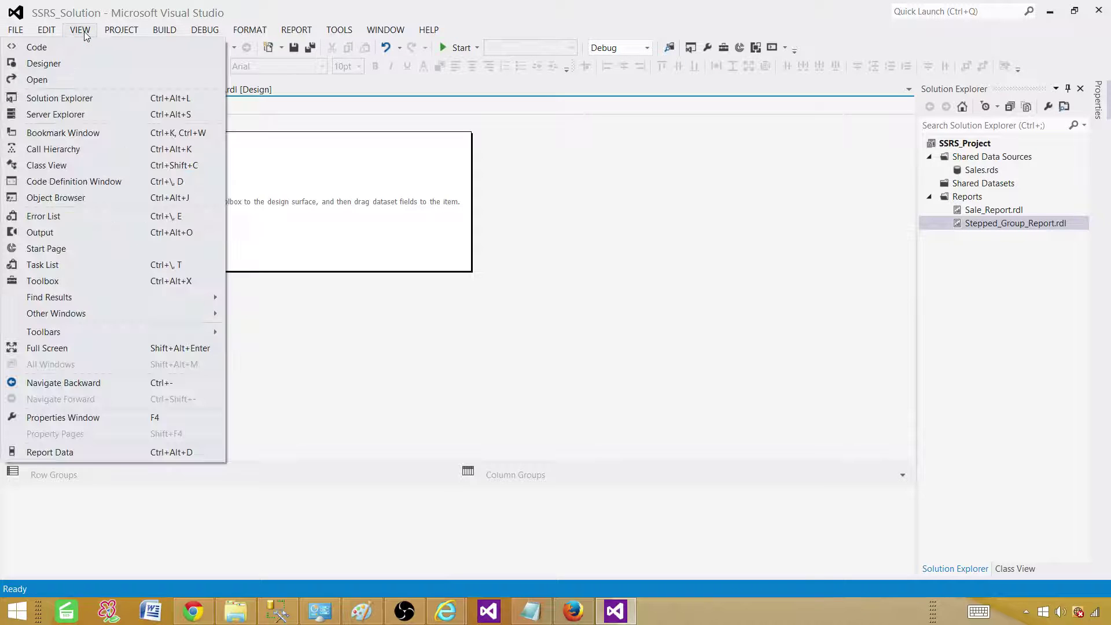
click(50, 452)
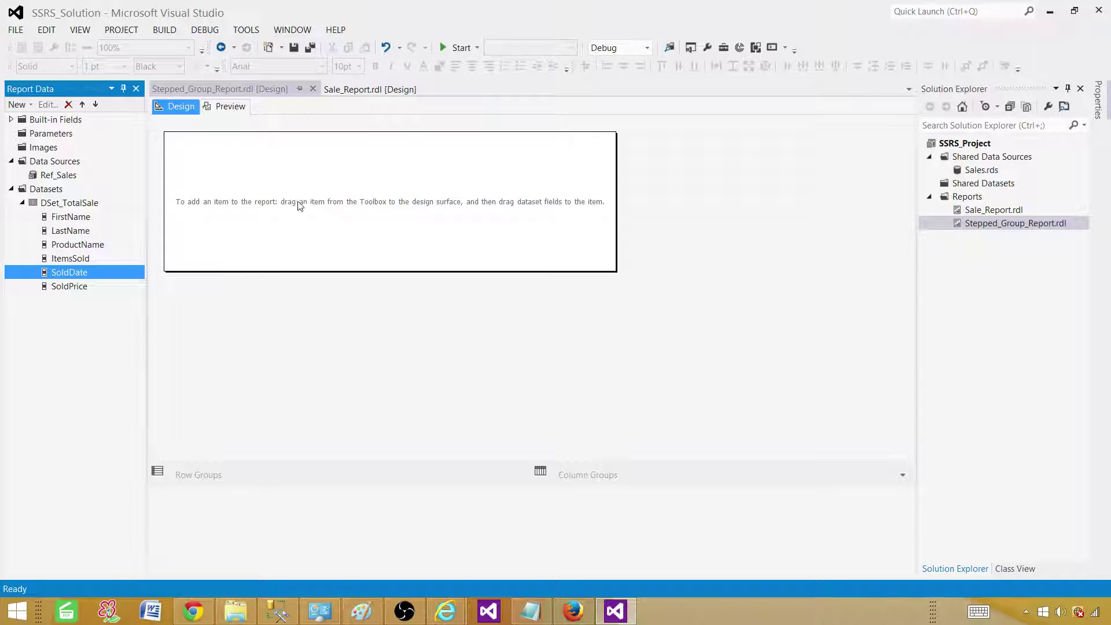
Show the Toolbox with its report items and close it again to return to the report data.
click(81, 30)
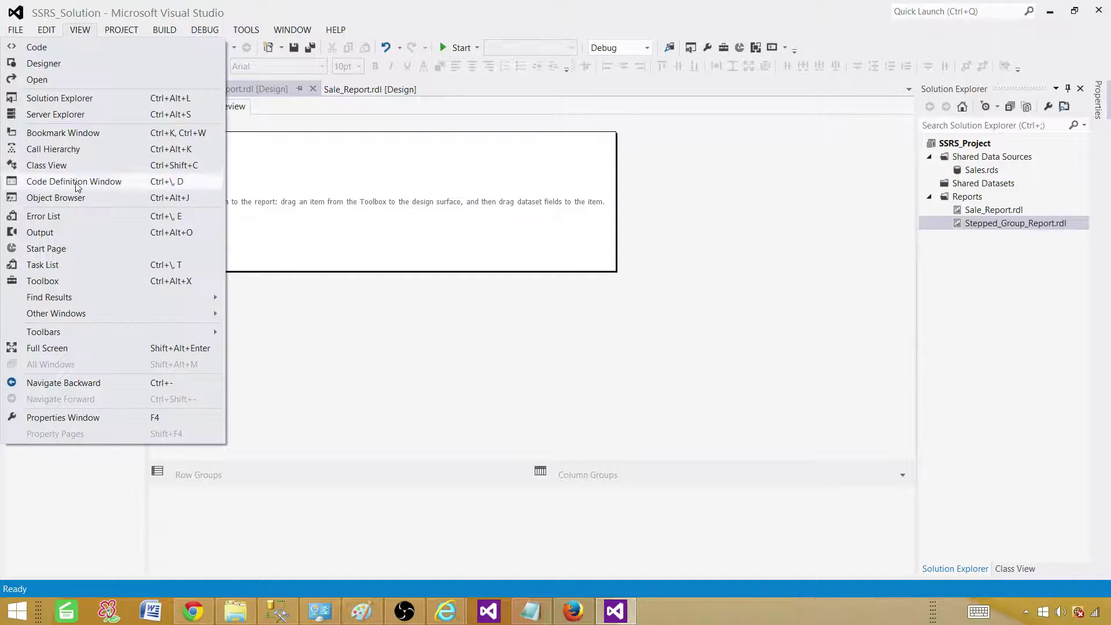
click(57, 284)
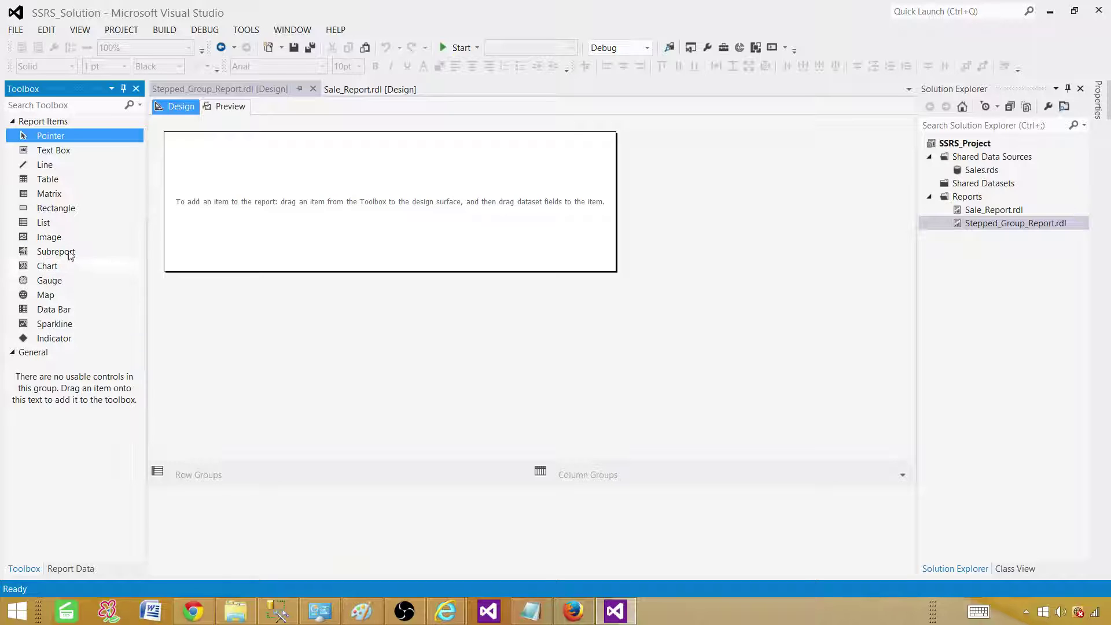
click(136, 88)
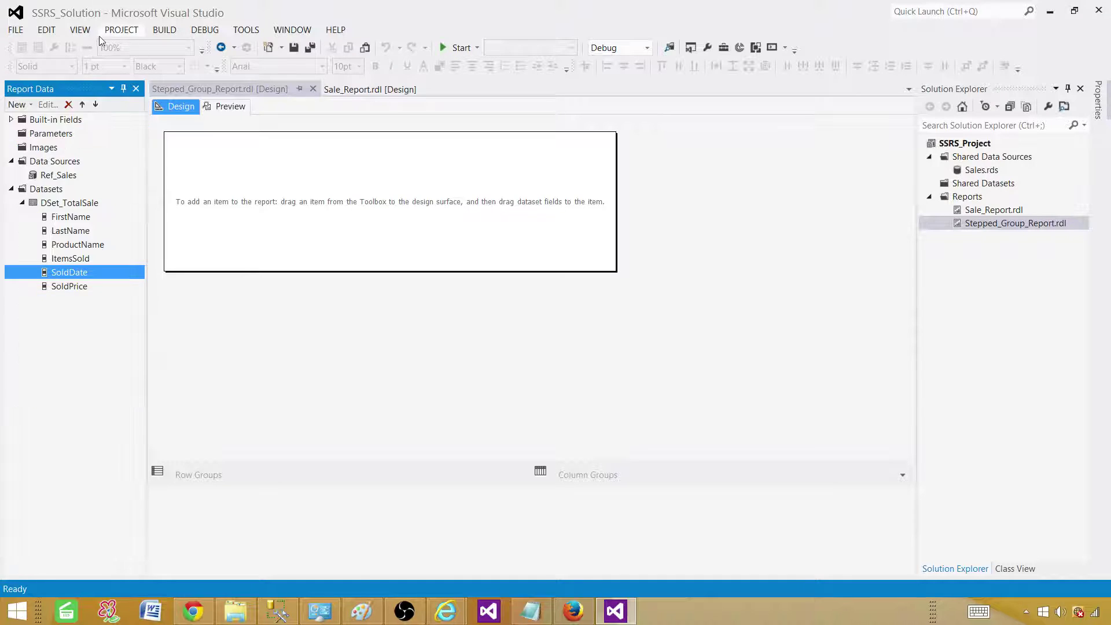
click(92, 34)
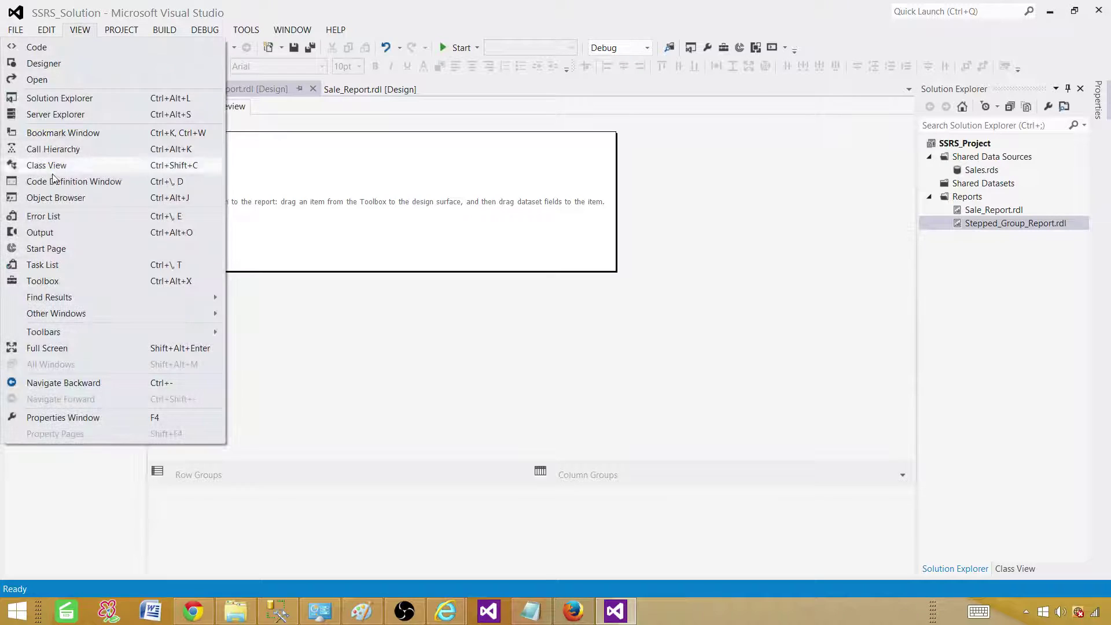
click(46, 282)
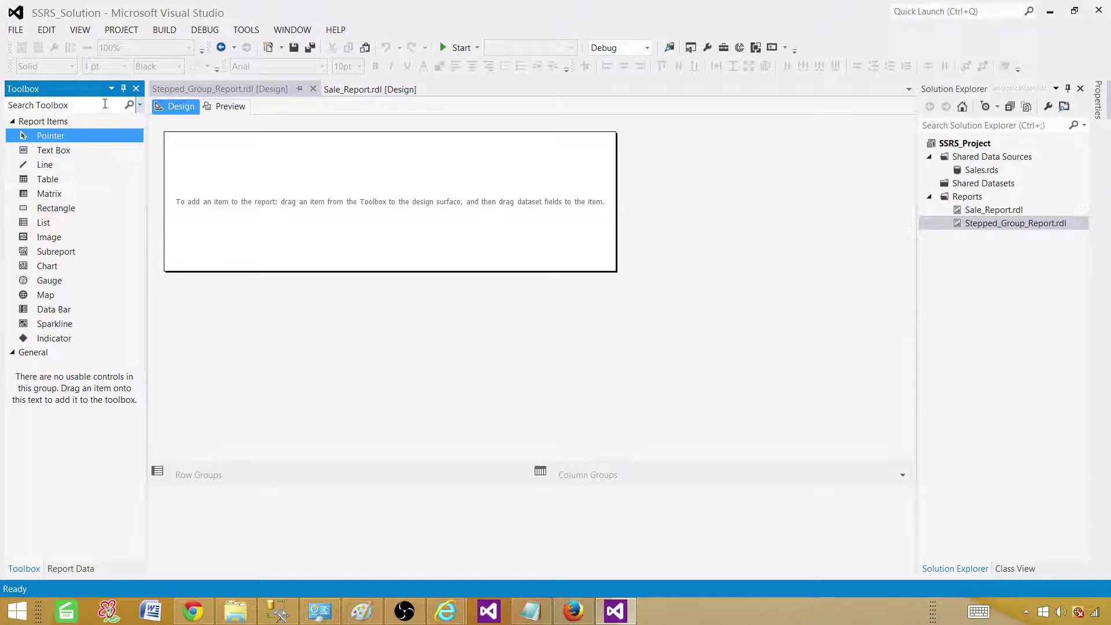
click(248, 172)
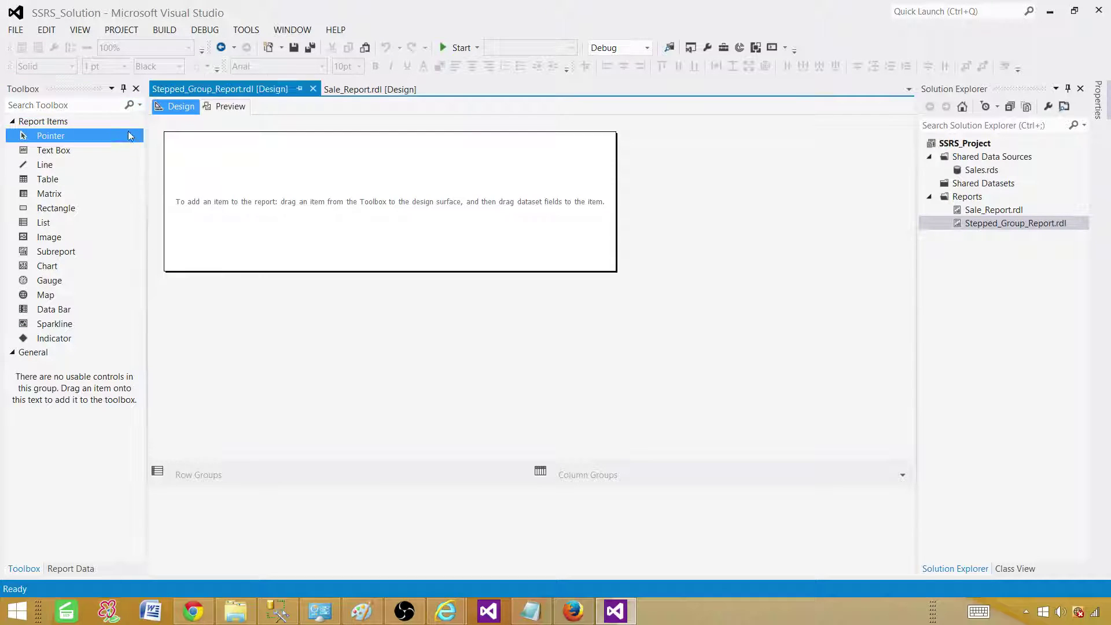
click(136, 88)
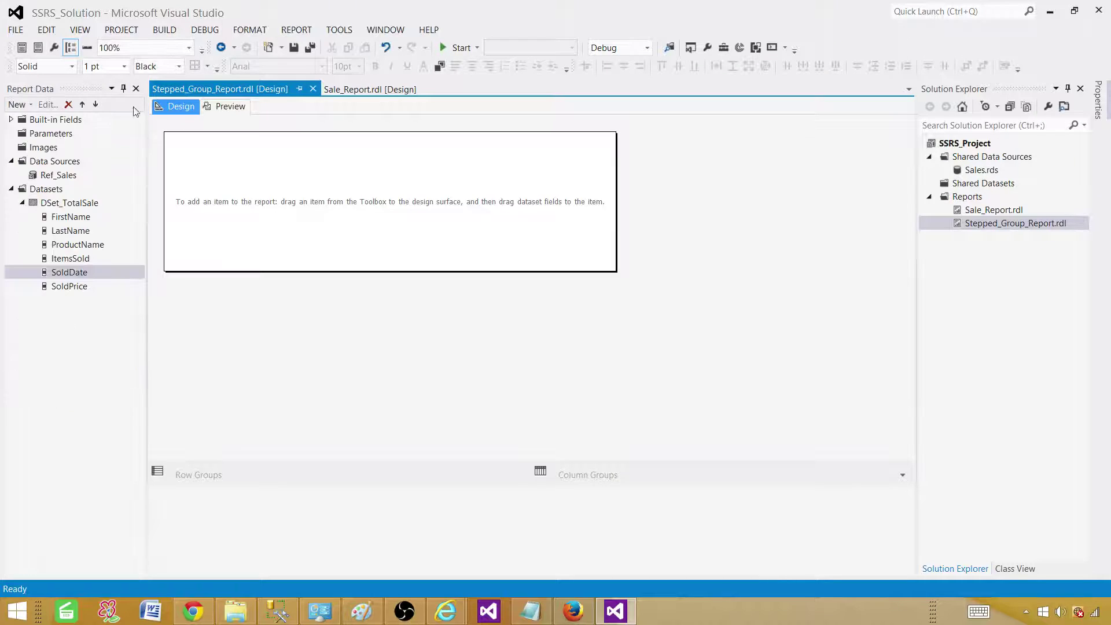
Insert a table into the report body and reposition it within the body.
right_click(283, 176)
mouse_move(318, 224)
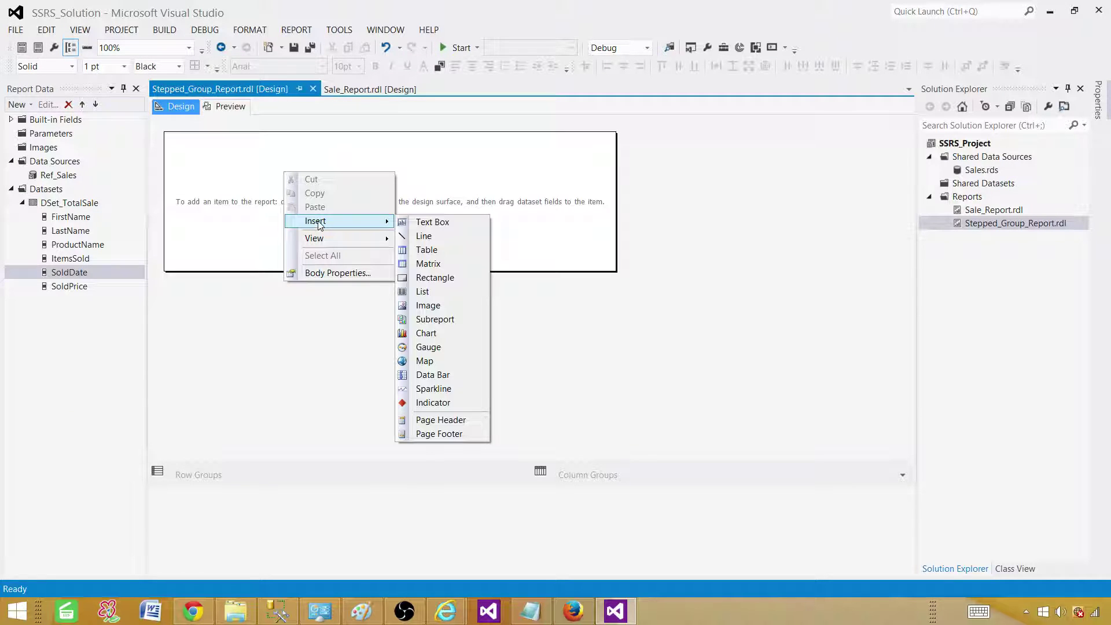
click(430, 255)
click(296, 181)
drag(288, 174, 219, 186)
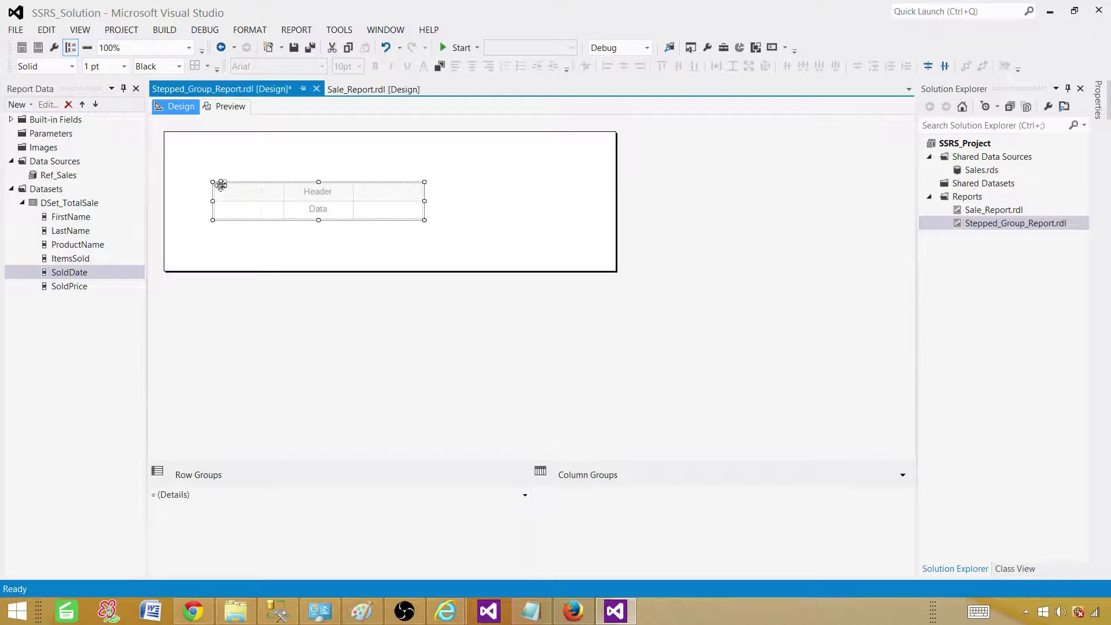
drag(222, 184, 260, 184)
click(168, 218)
click(268, 203)
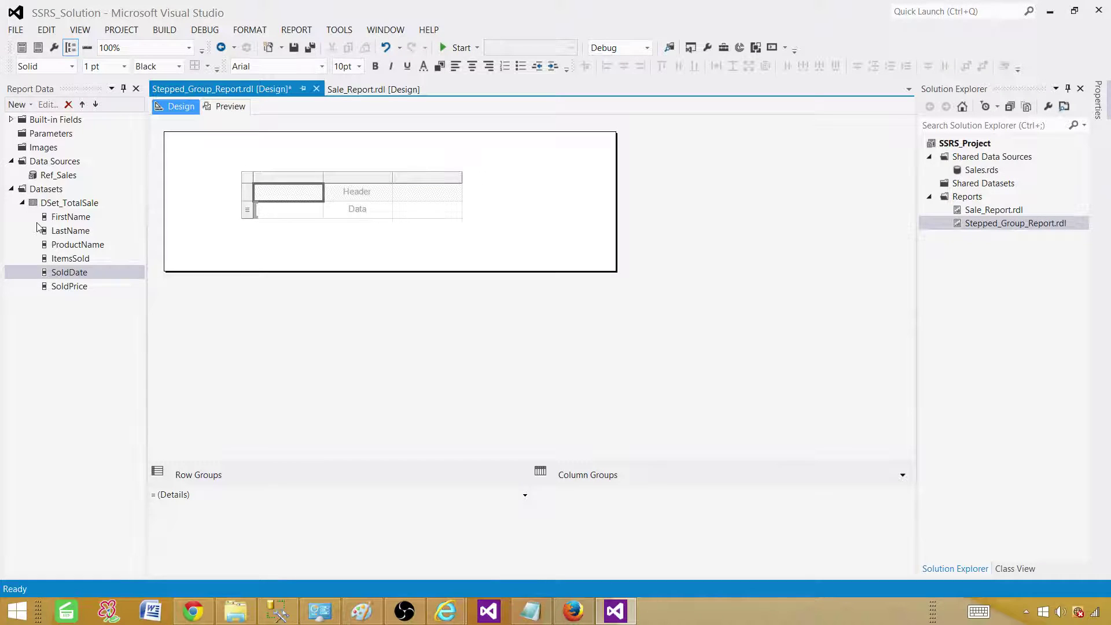
Fill the table's columns in order with the fields FirstName, LastName, ProductName, ItemsSold, SoldDate and SoldPrice.
drag(71, 218, 272, 196)
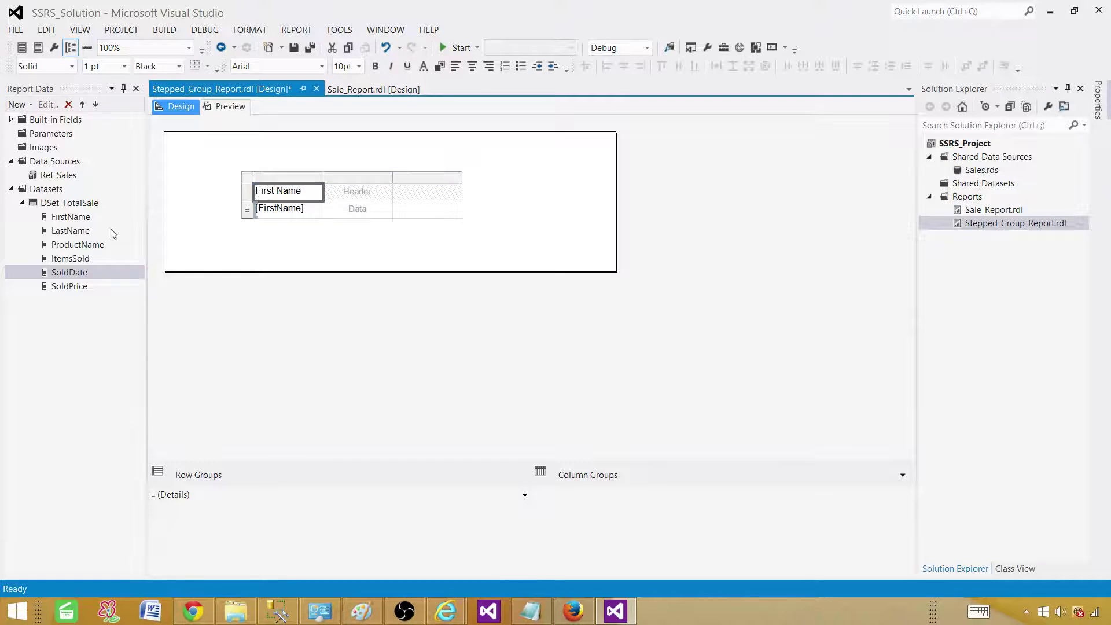
drag(79, 235, 408, 212)
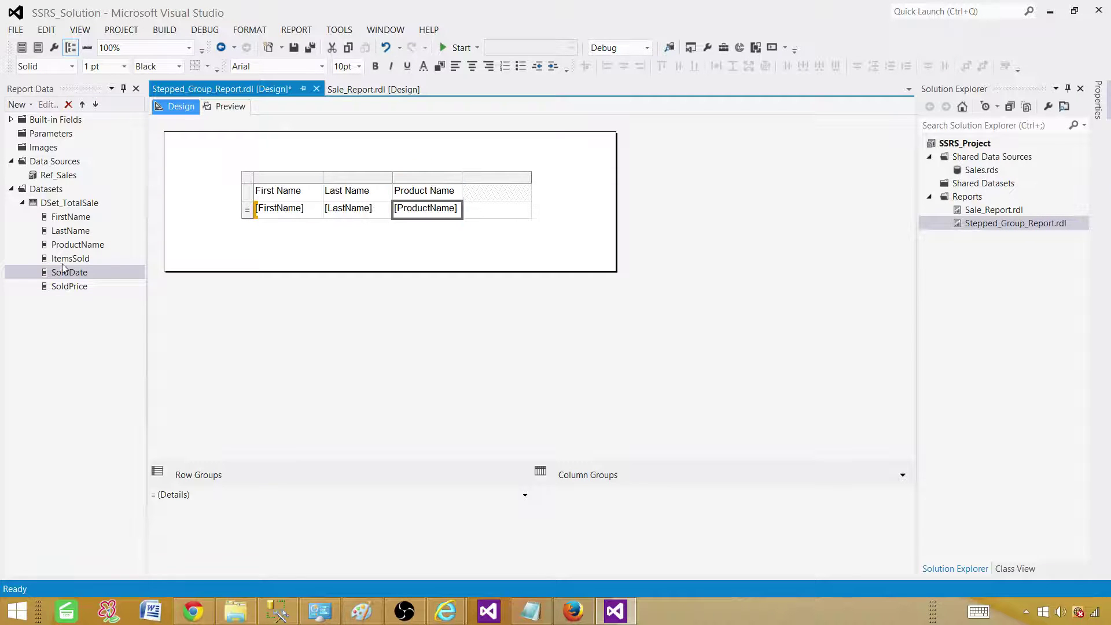
drag(72, 261, 433, 210)
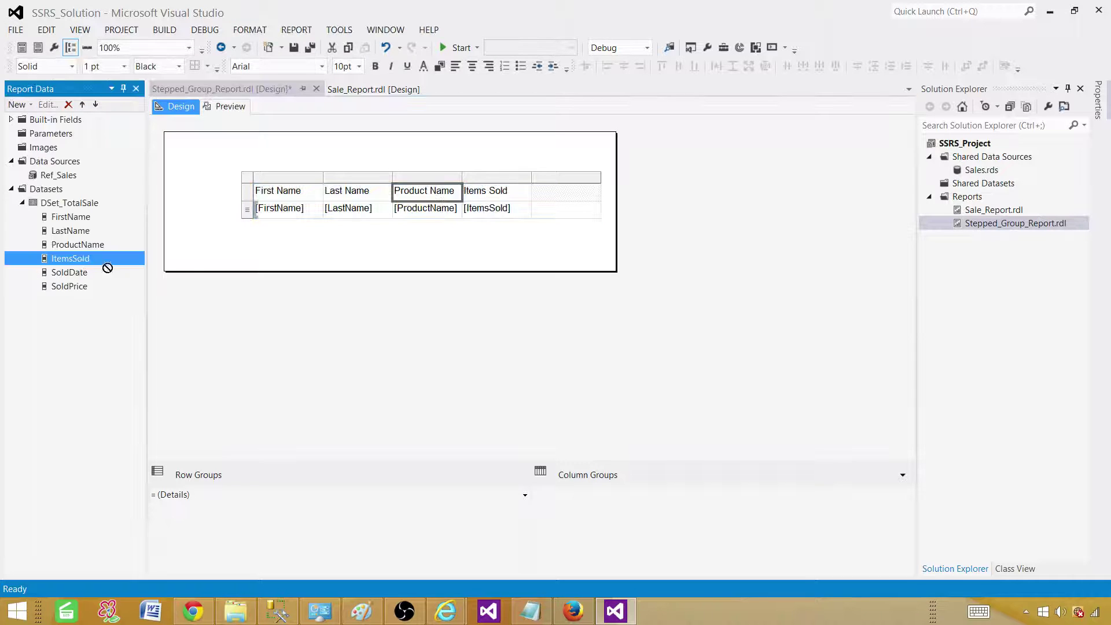
drag(187, 255, 512, 199)
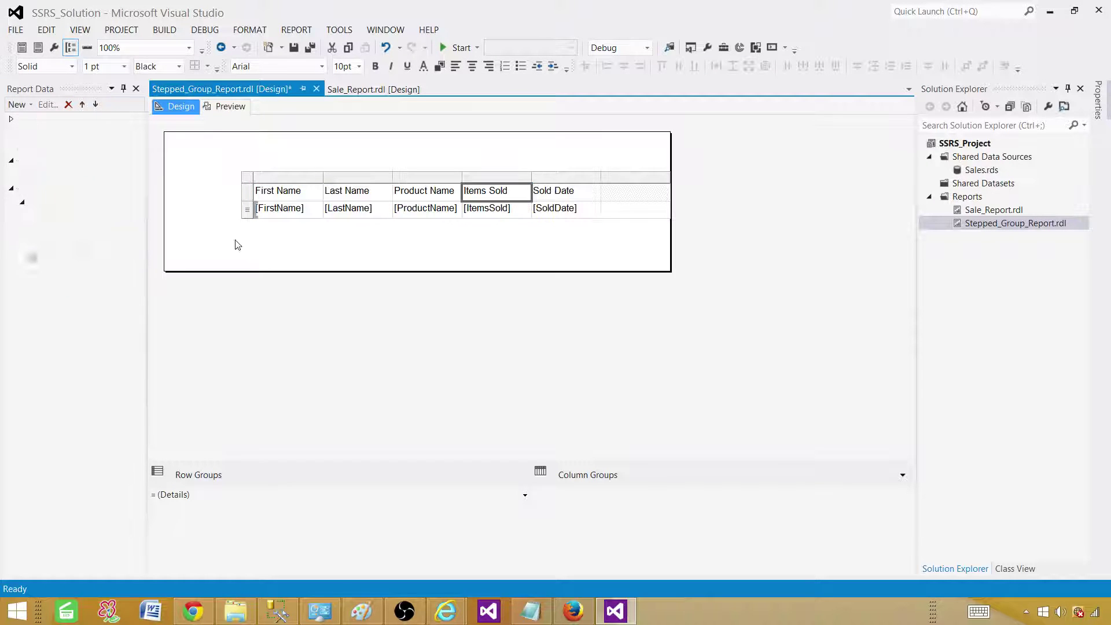
drag(71, 287, 582, 211)
click(503, 243)
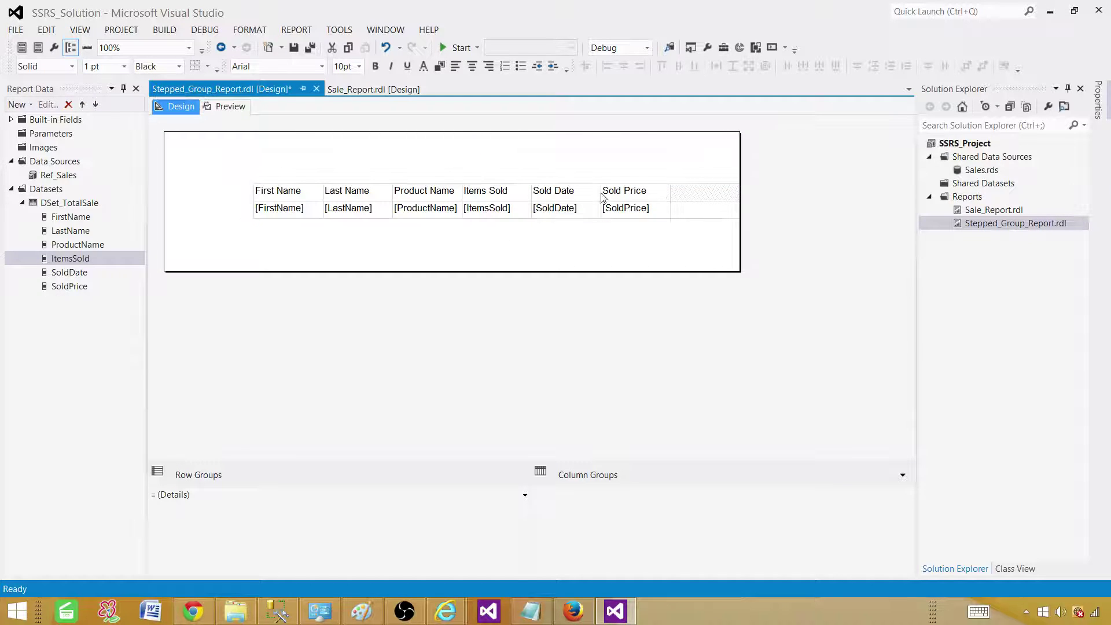
Delete the table's empty last column and move the table closer to the report body's left edge.
click(704, 197)
click(703, 173)
right_click(704, 176)
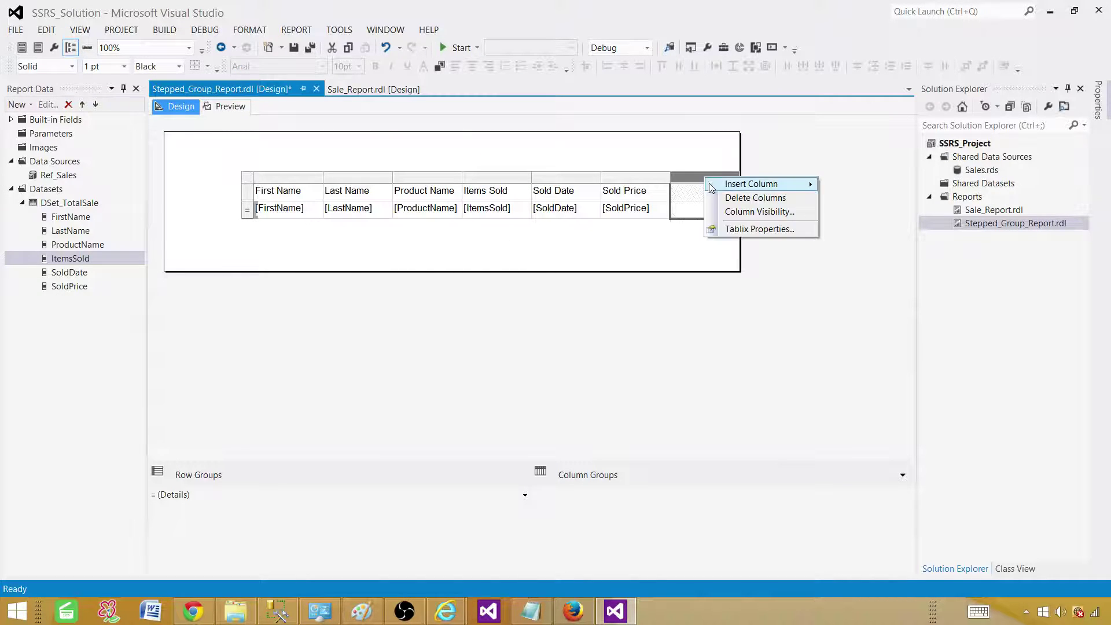
click(732, 198)
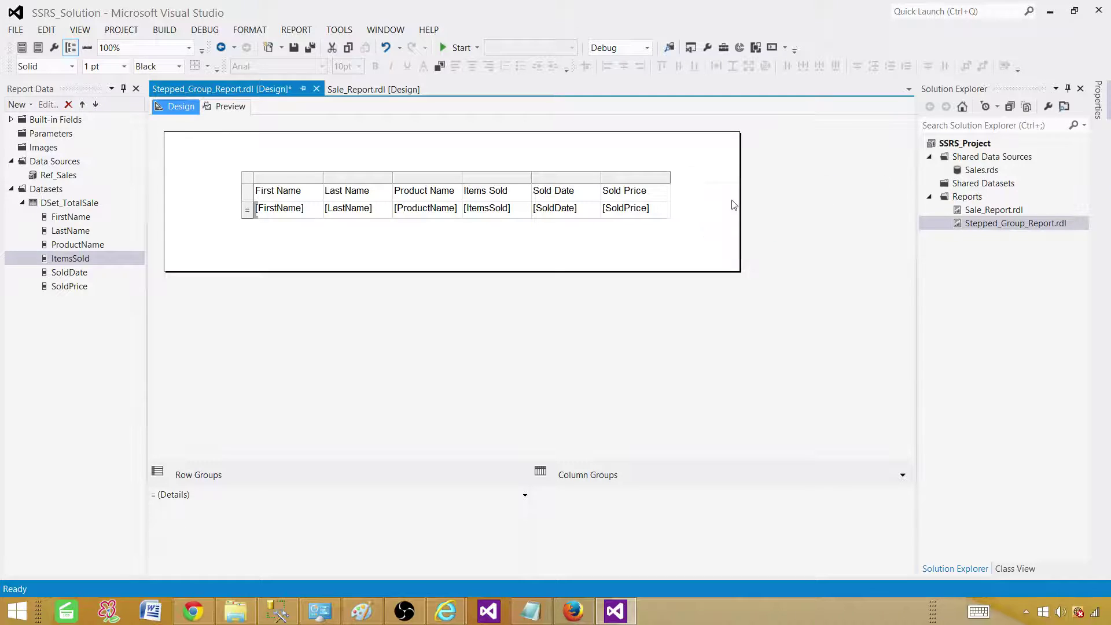
click(246, 178)
drag(264, 184, 200, 184)
click(258, 153)
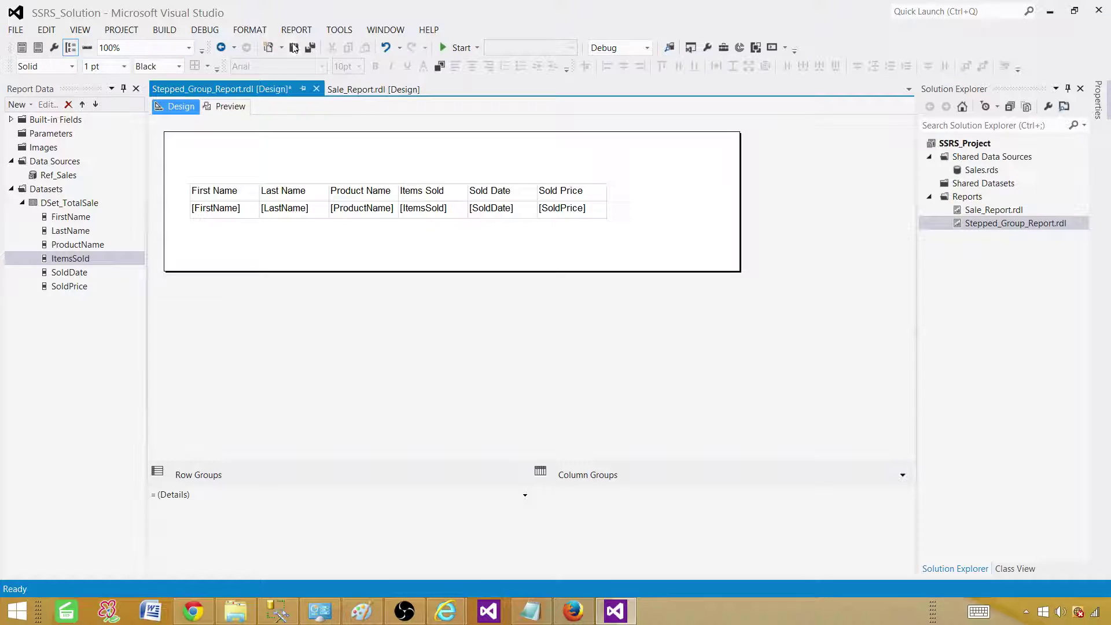
Save the report, preview its table data and return to the design view.
click(310, 47)
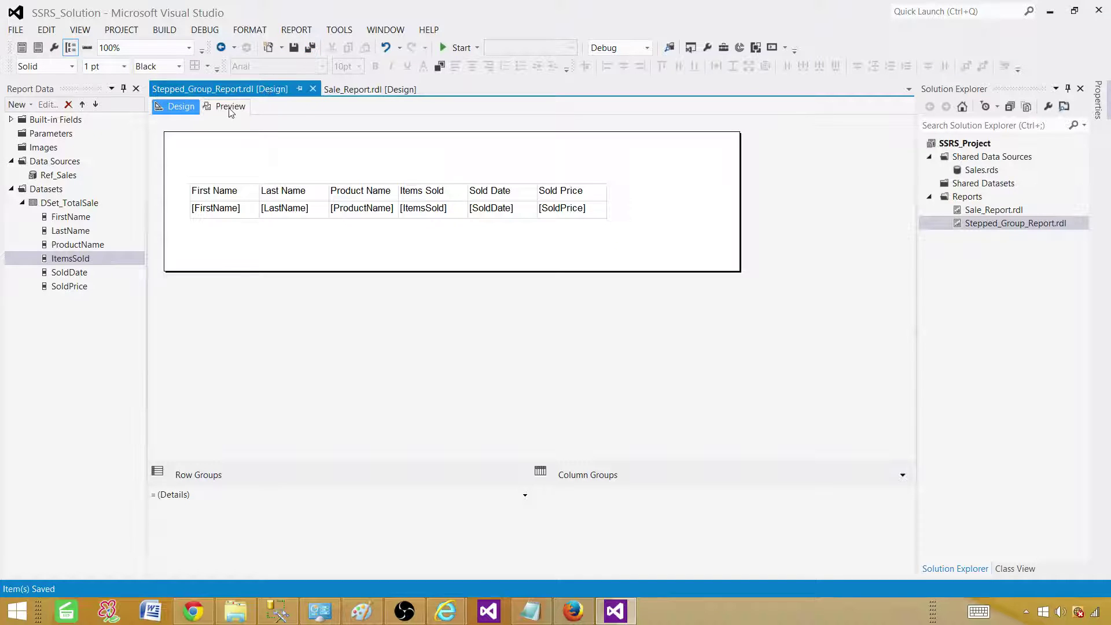
click(231, 107)
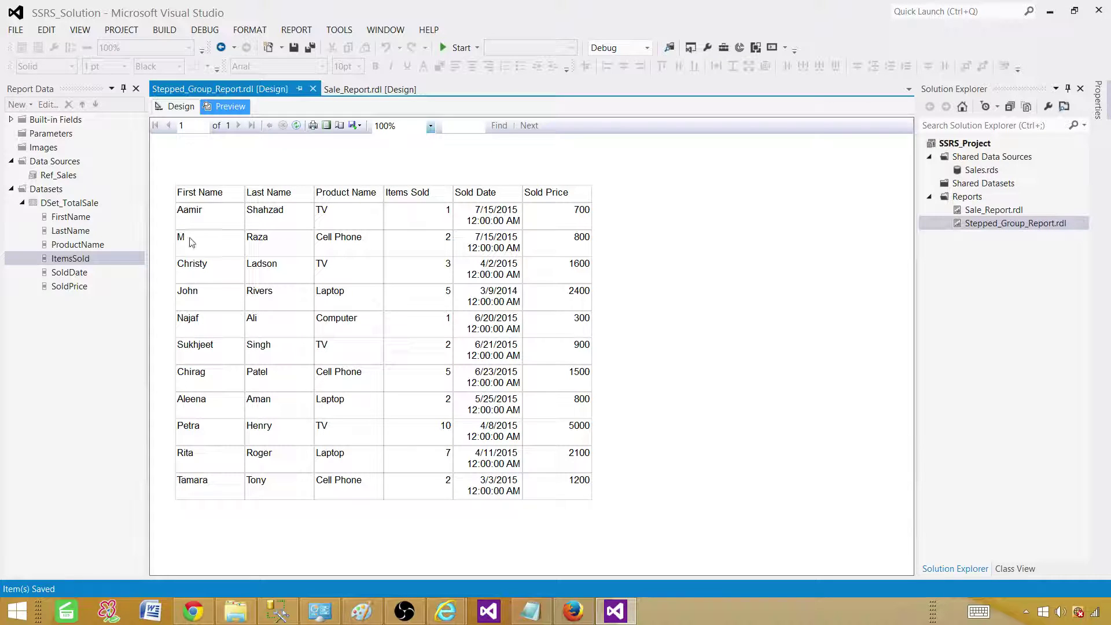
click(187, 108)
Insert a text box above the table and widen it to span most of the columns.
right_click(215, 154)
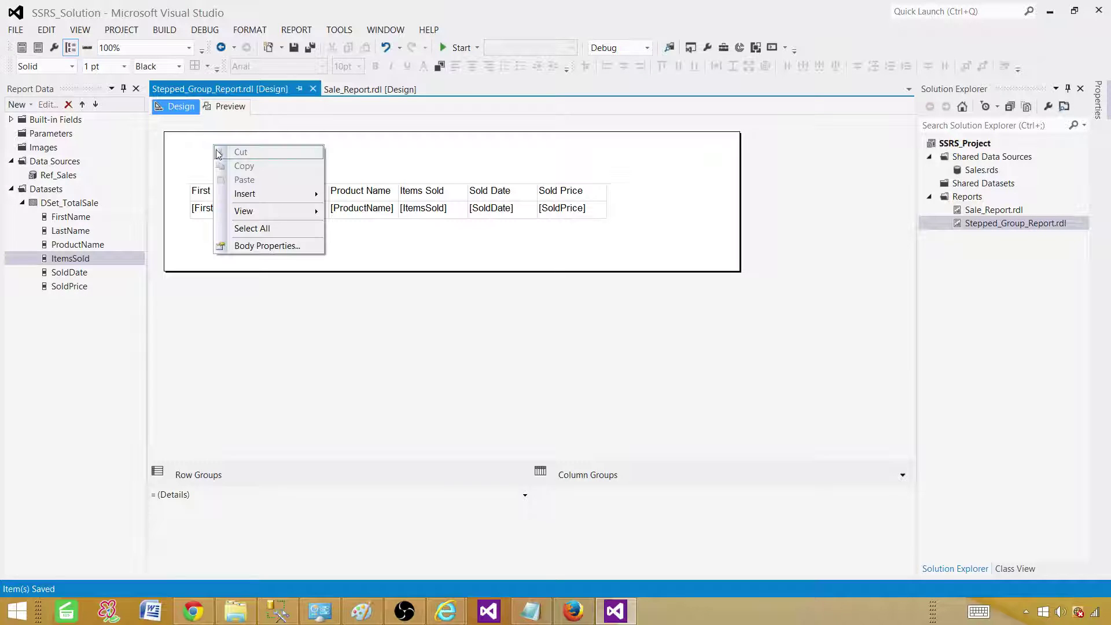
mouse_move(315, 197)
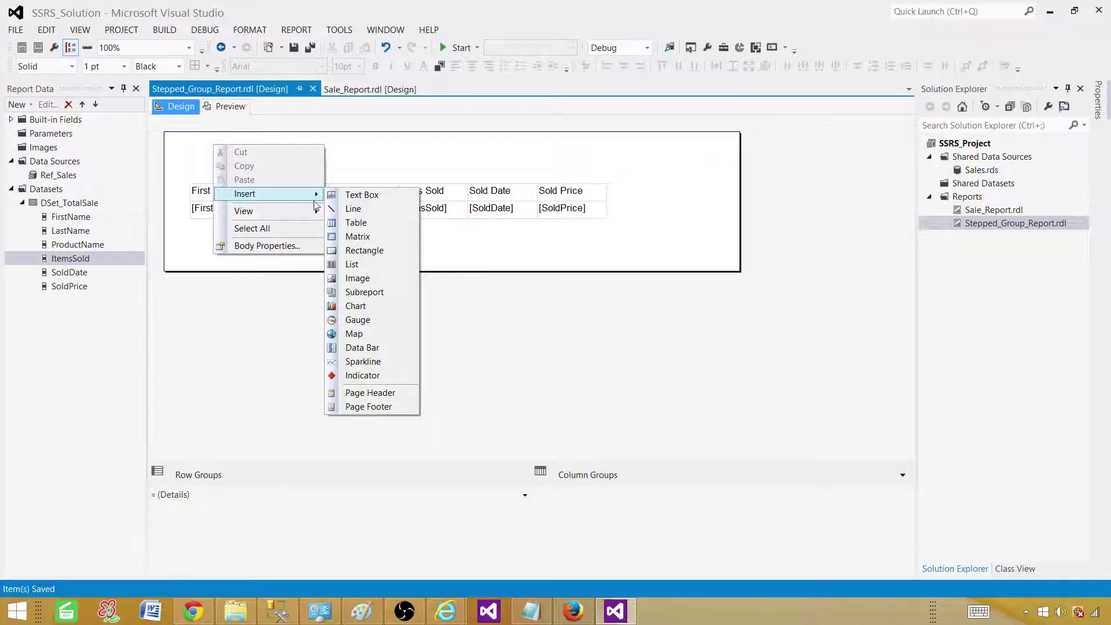
click(379, 196)
drag(286, 163, 512, 166)
Enter the title "Stepped Grouped Sale Report" in the new text box.
click(382, 163)
text(S)
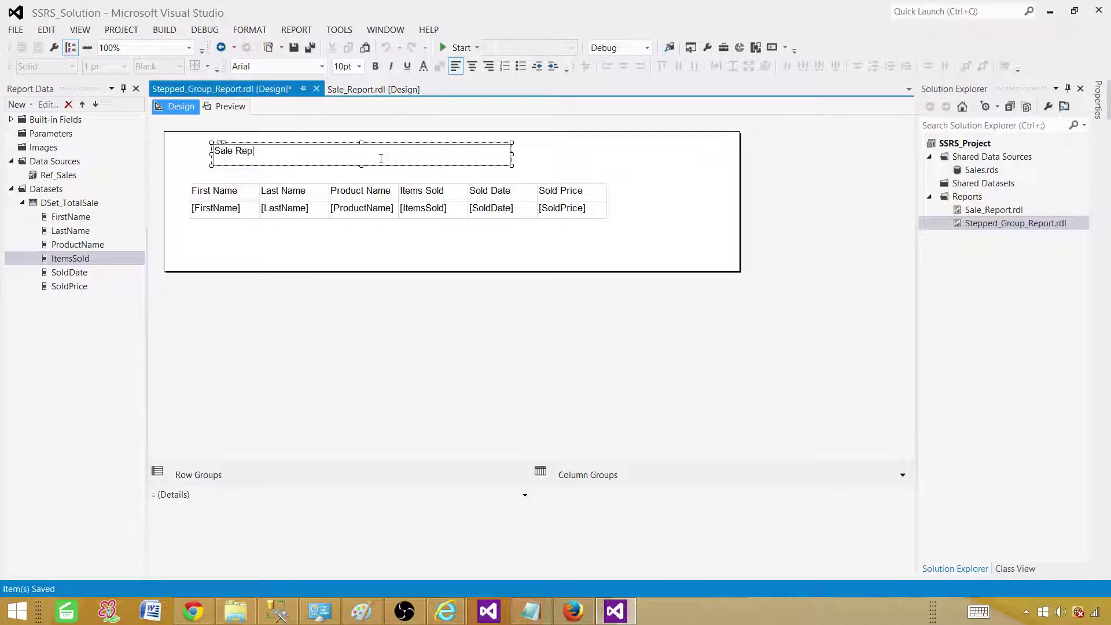
text(ale Rep)
key(BackSpace)
key(BackSpace)
key(BackSpace)
key(BackSpace)
key(BackSpace)
key(BackSpace)
key(BackSpace)
text(te)
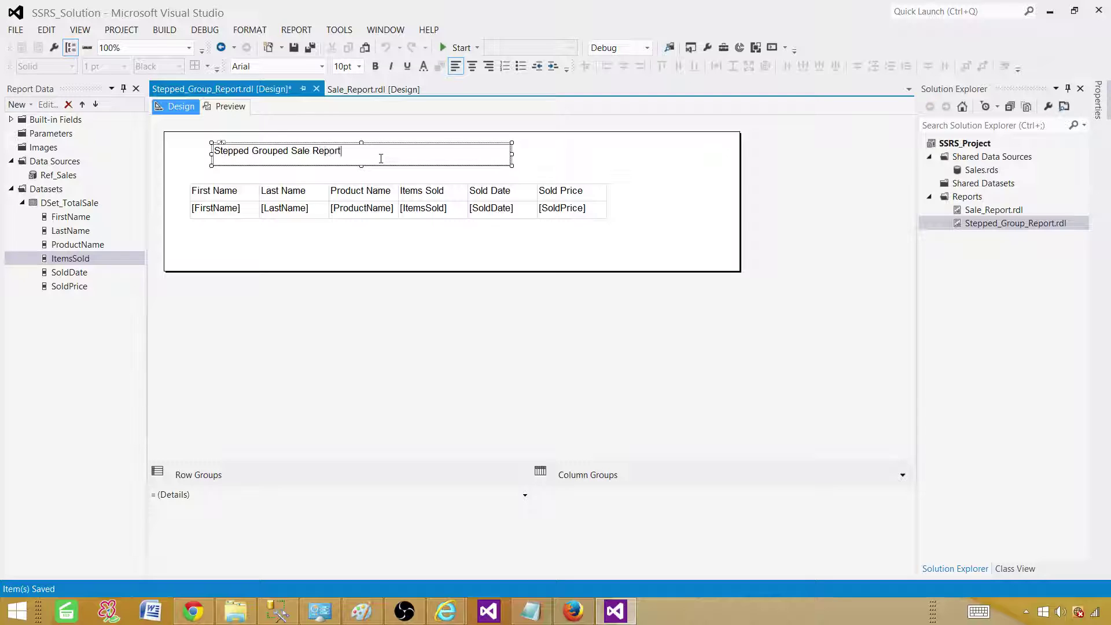
Make the report title bold and set its font size to 14 pt.
click(465, 161)
click(375, 66)
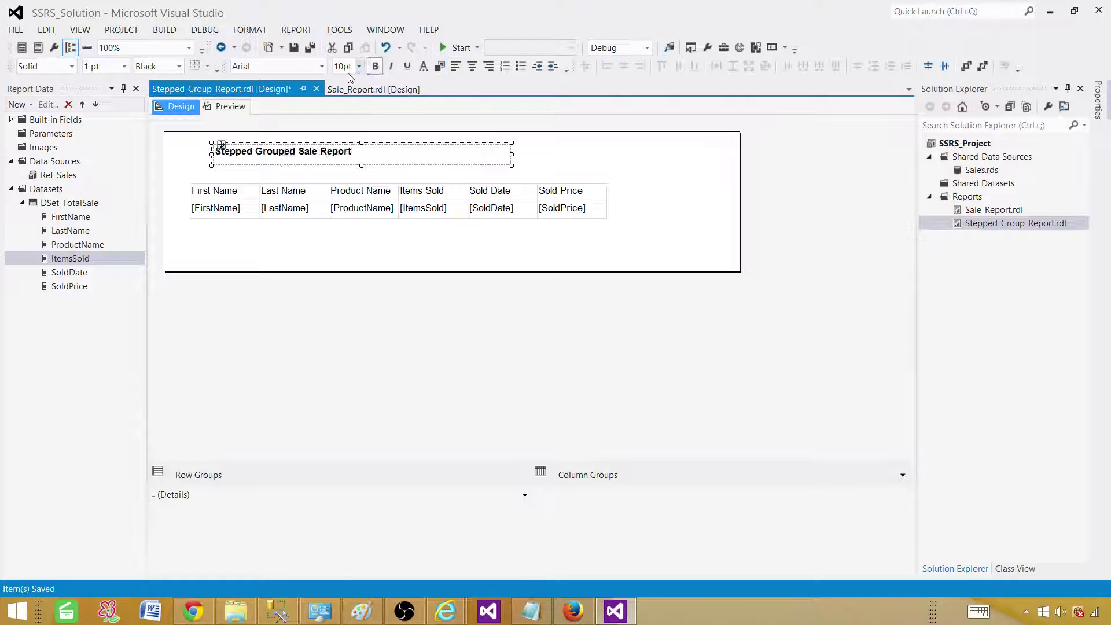
click(360, 67)
click(343, 145)
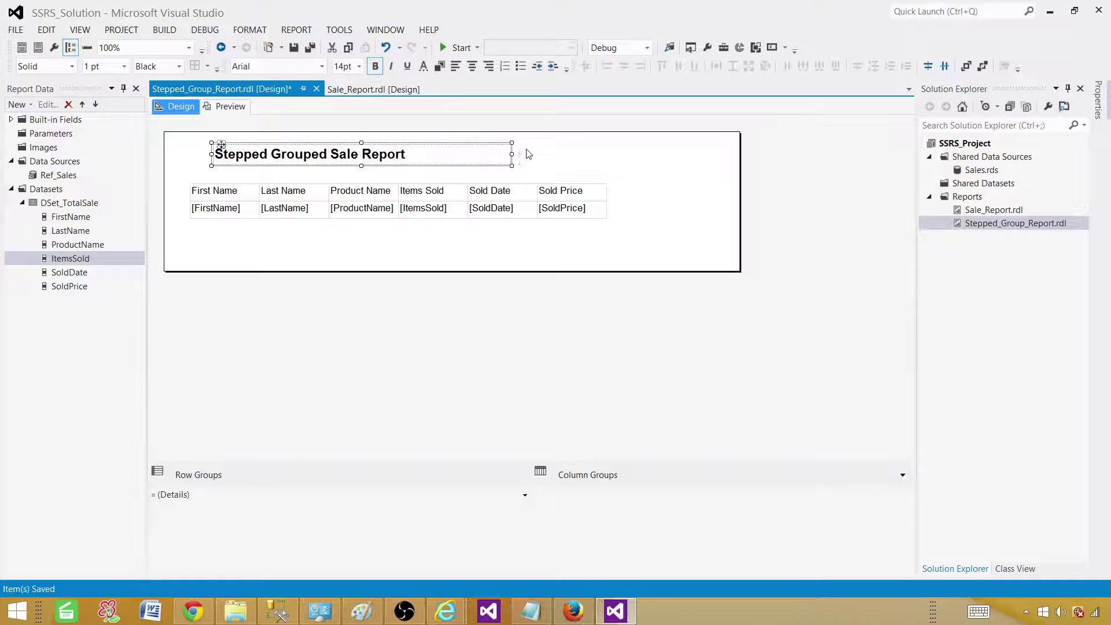
Fill the title text box's background with bright green.
click(500, 156)
click(442, 67)
click(537, 287)
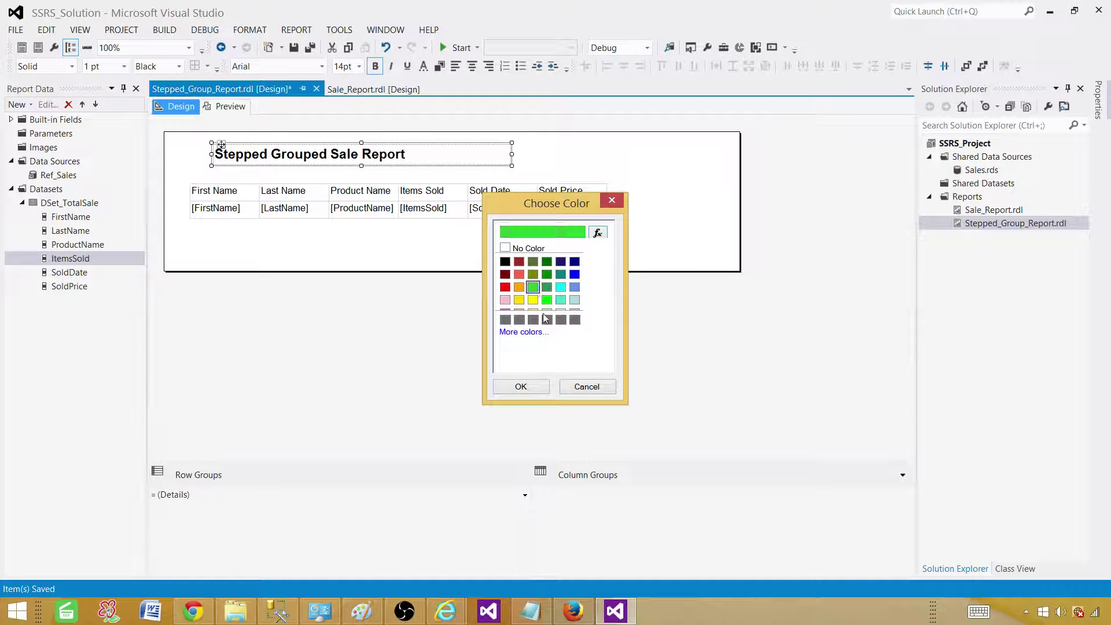
click(523, 386)
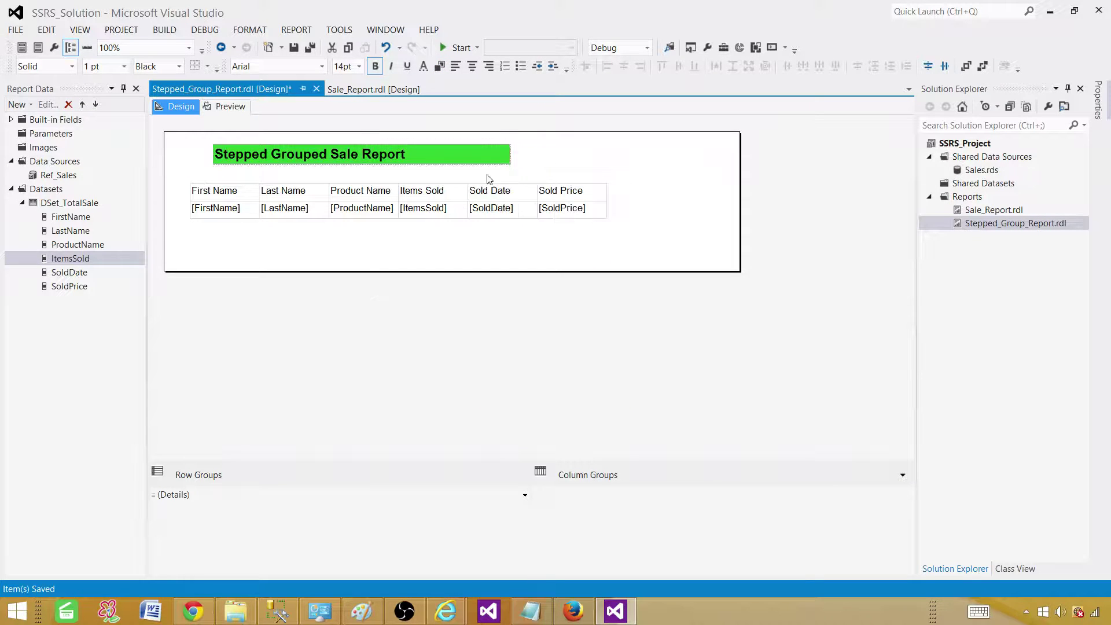
Align the title text box with the table's left edge and stretch it to the table's full width, making it slightly taller.
click(257, 182)
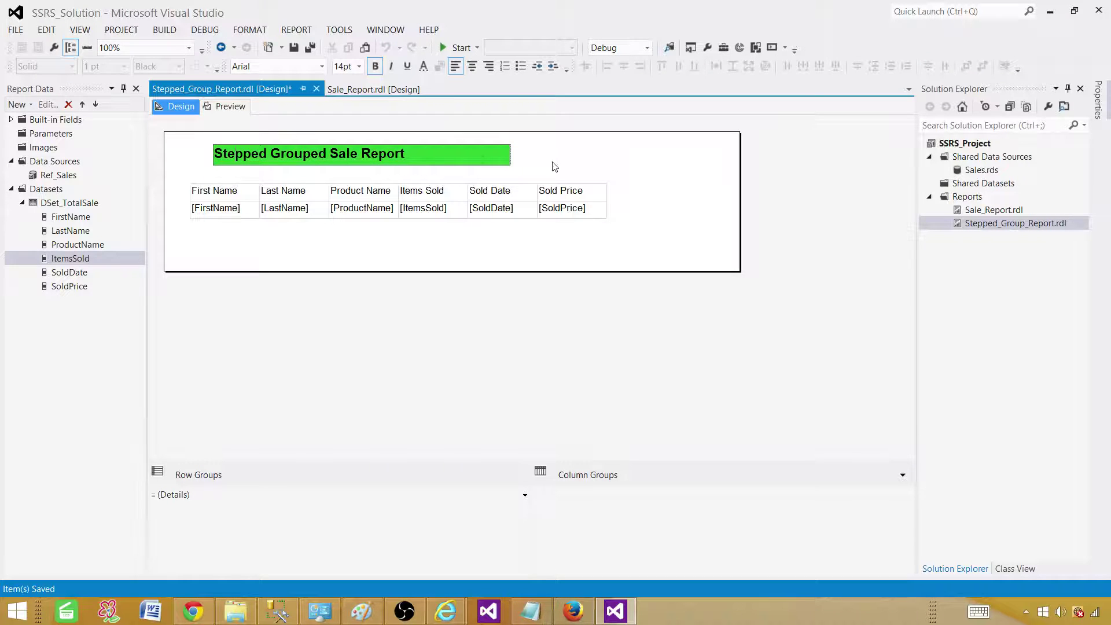
click(511, 167)
drag(221, 145, 198, 143)
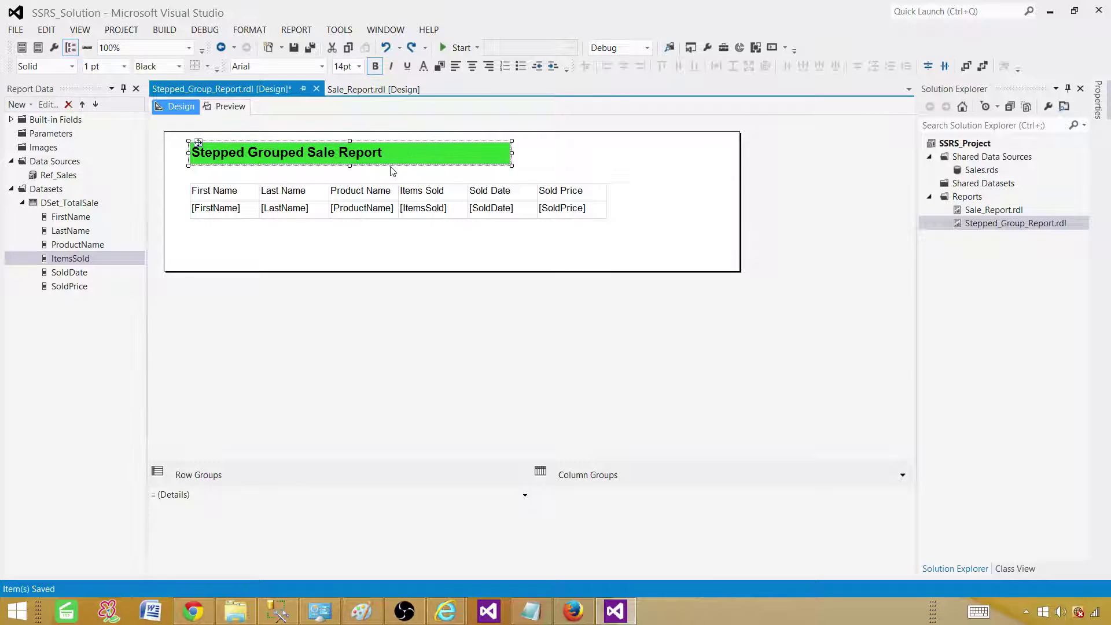
drag(512, 166, 615, 181)
drag(597, 179, 610, 174)
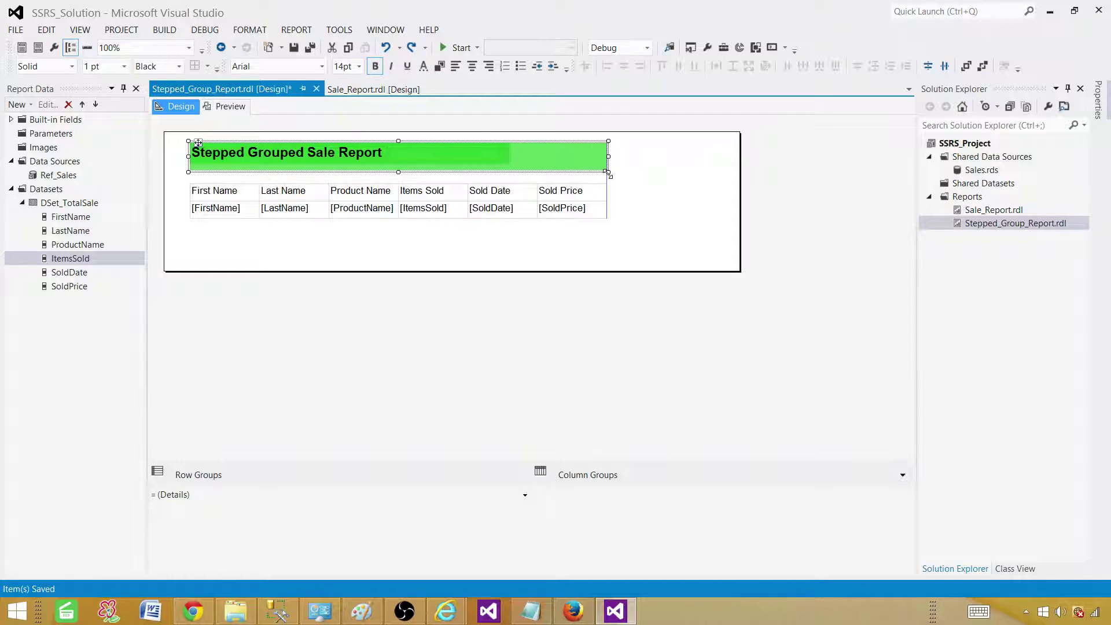
click(645, 174)
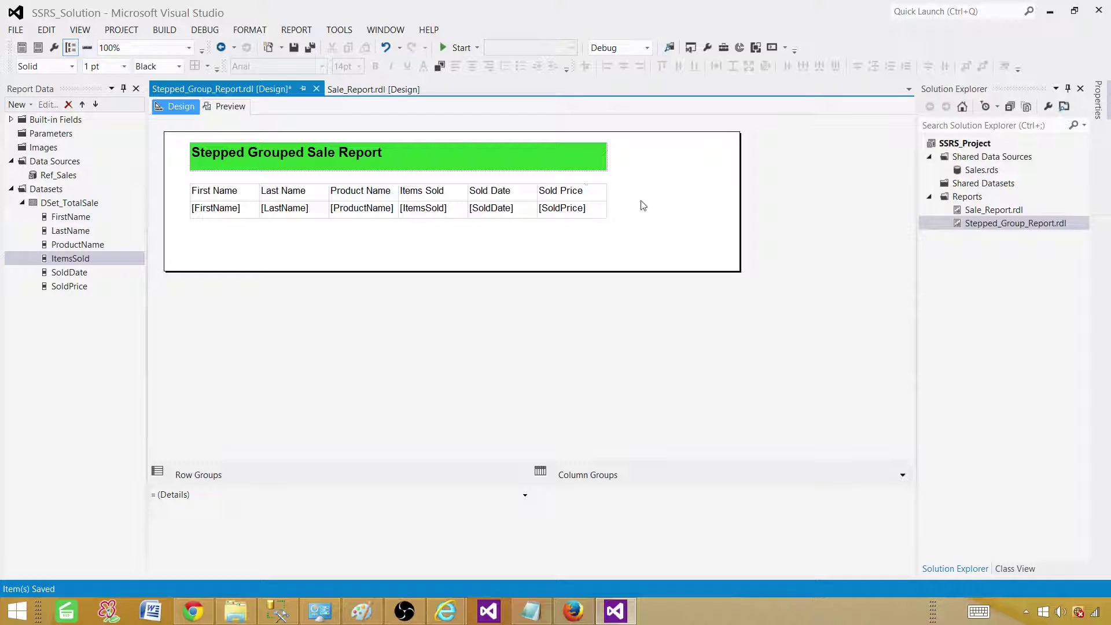
Make the table's header row bold in the Cambria font and preview the report.
click(261, 197)
click(184, 192)
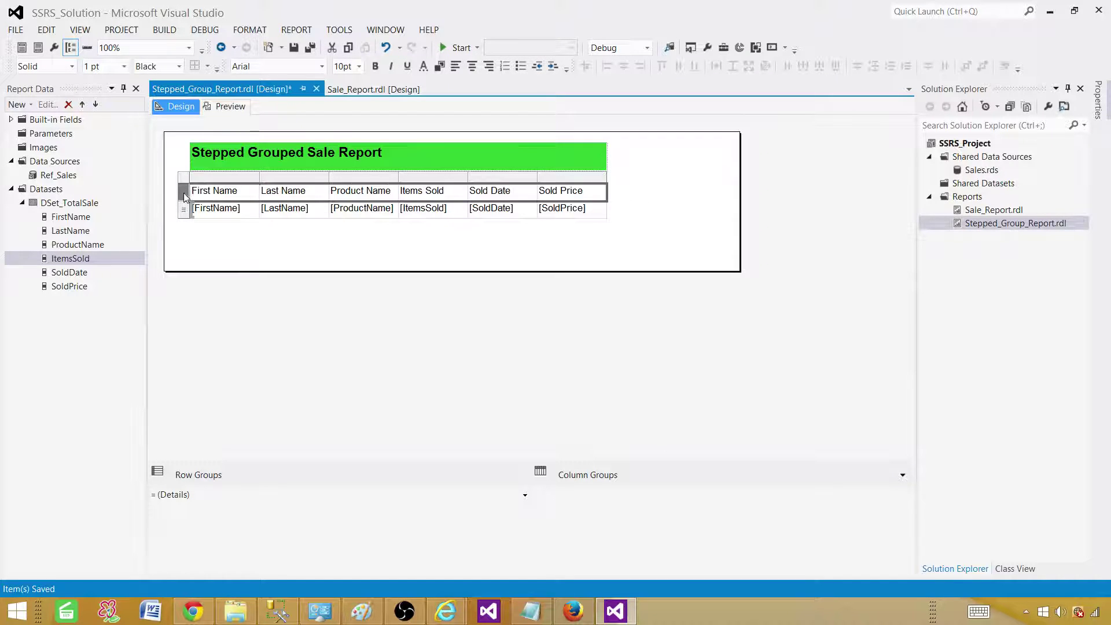
click(376, 67)
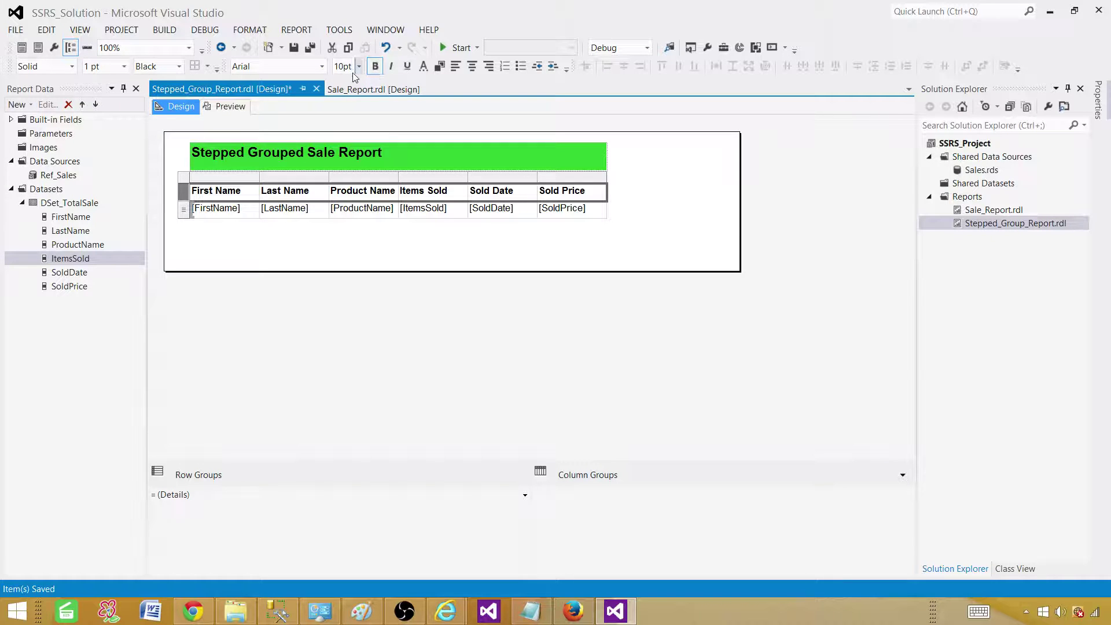
click(322, 67)
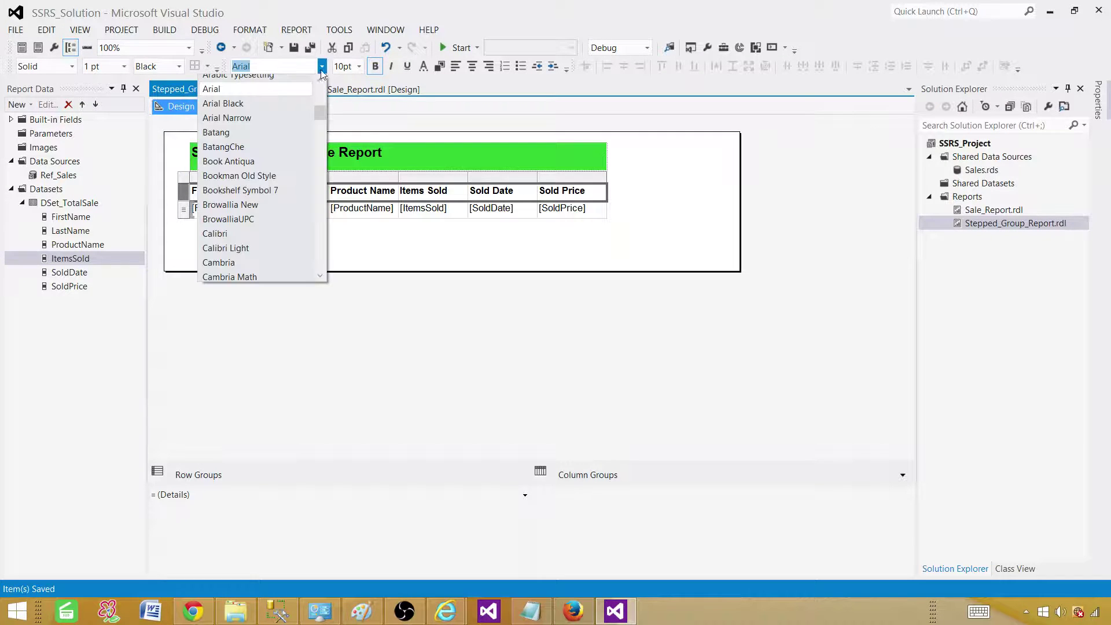
click(225, 147)
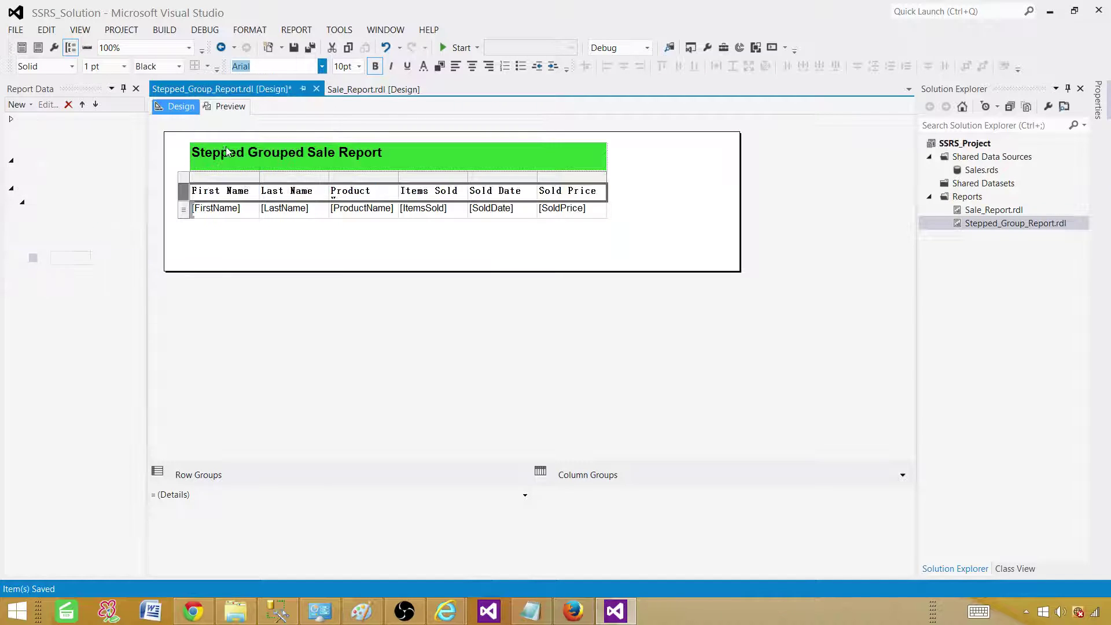
click(322, 66)
click(230, 203)
click(324, 255)
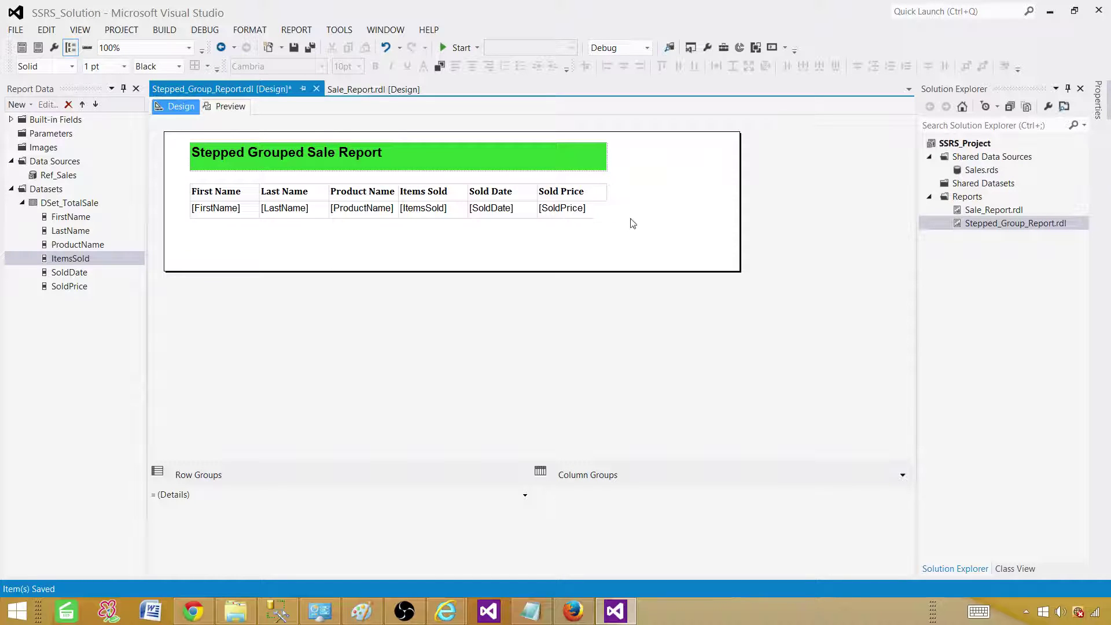
click(232, 109)
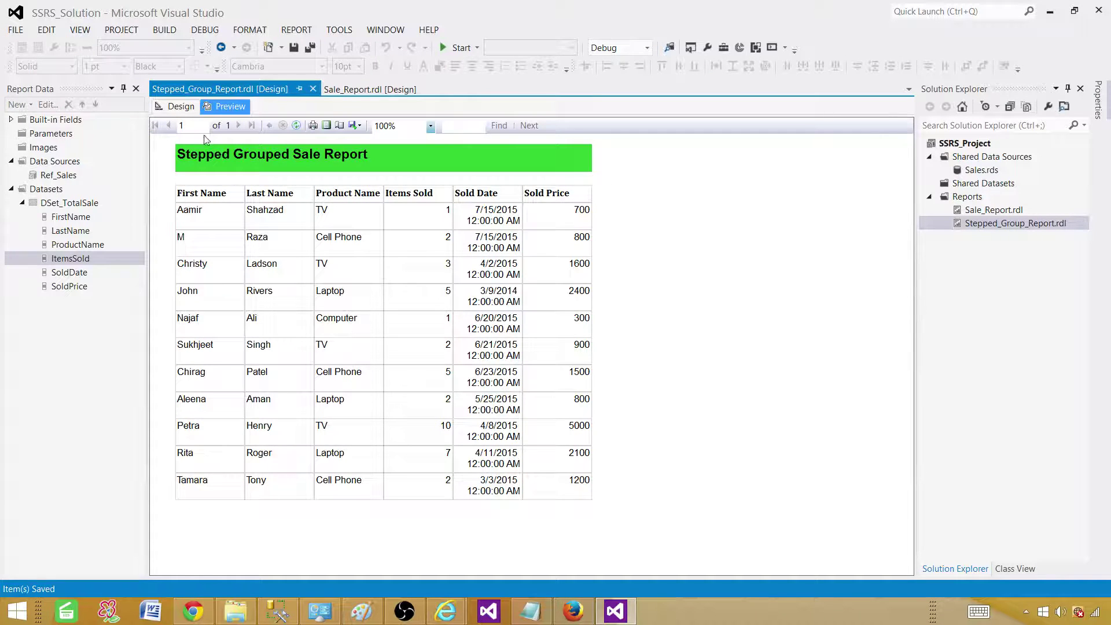
click(182, 110)
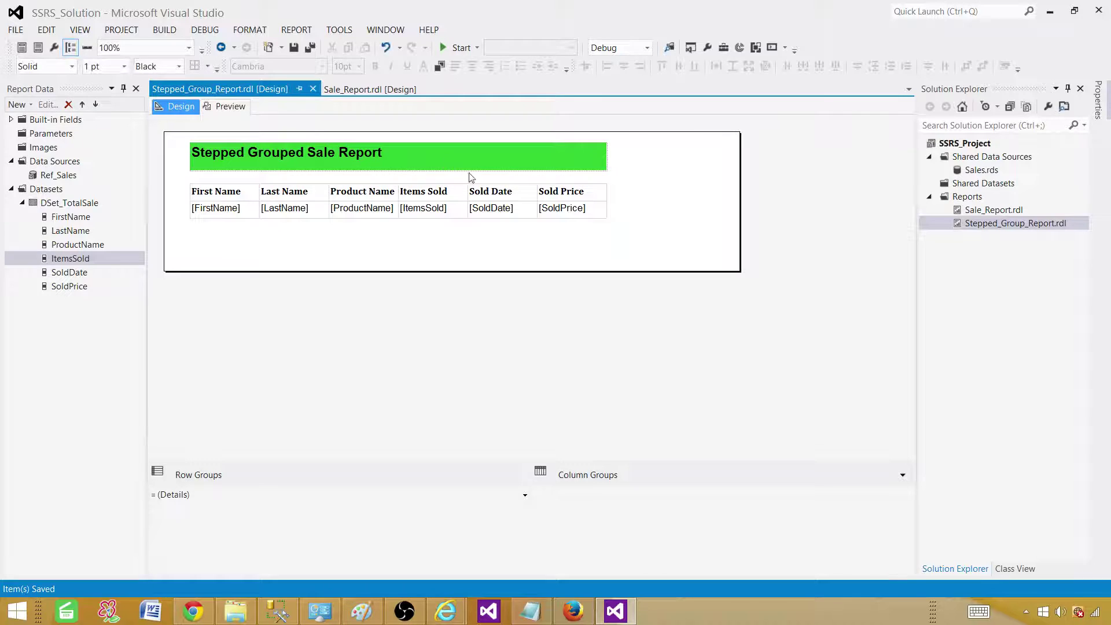
Format the SoldDate detail cell as a date of type "31 Jan 2000" and check it in the report preview.
click(529, 217)
right_click(530, 216)
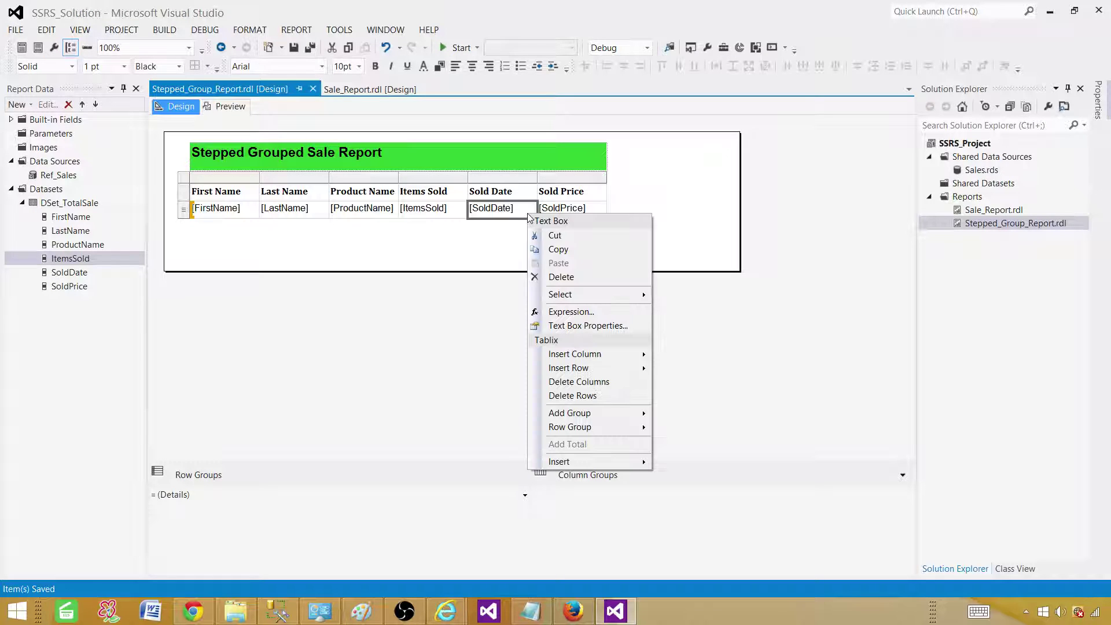
click(583, 326)
click(333, 84)
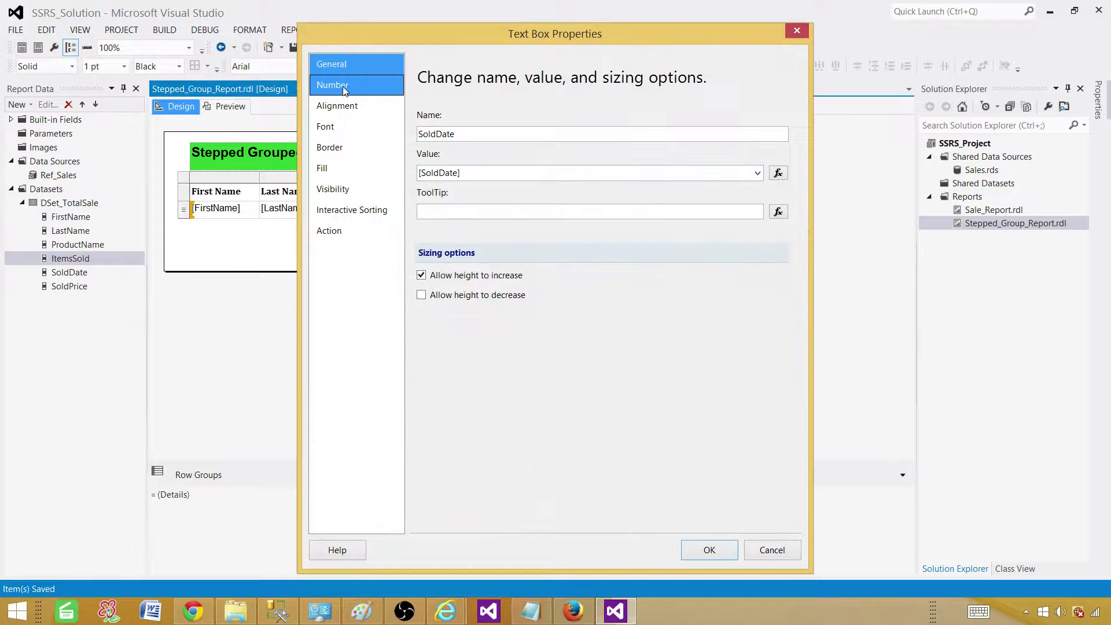
click(437, 164)
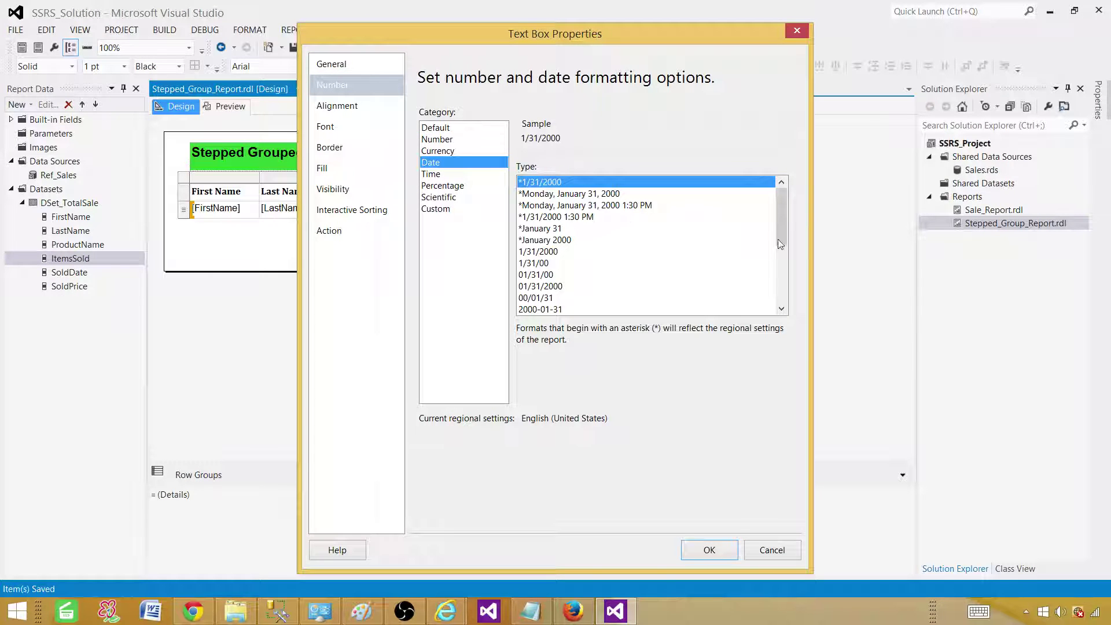
scroll(781, 234, down, 2)
click(557, 255)
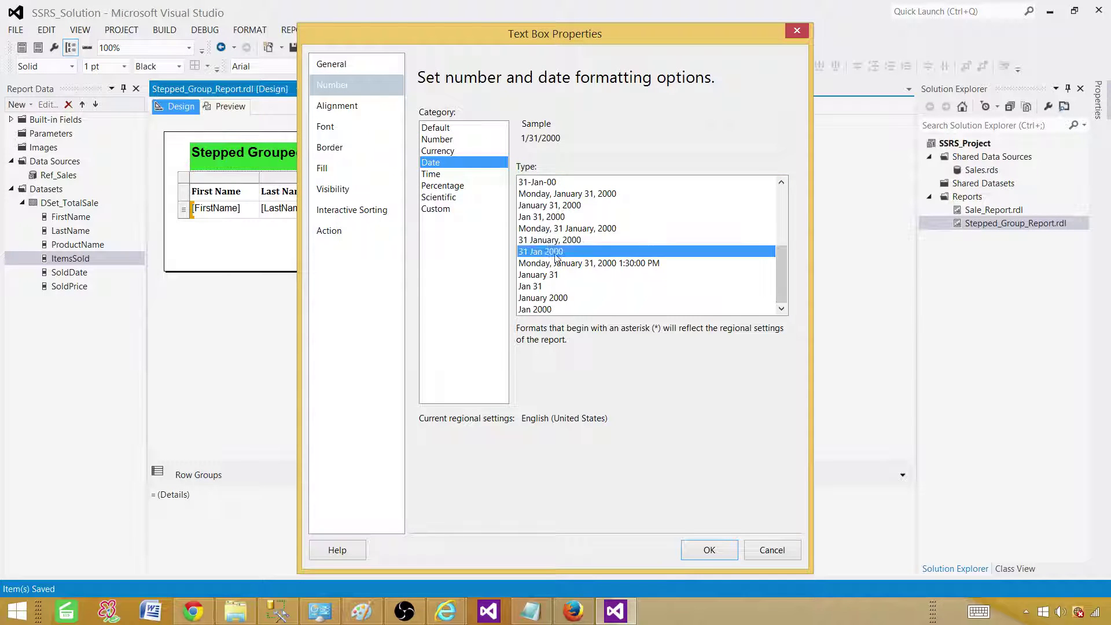
click(710, 550)
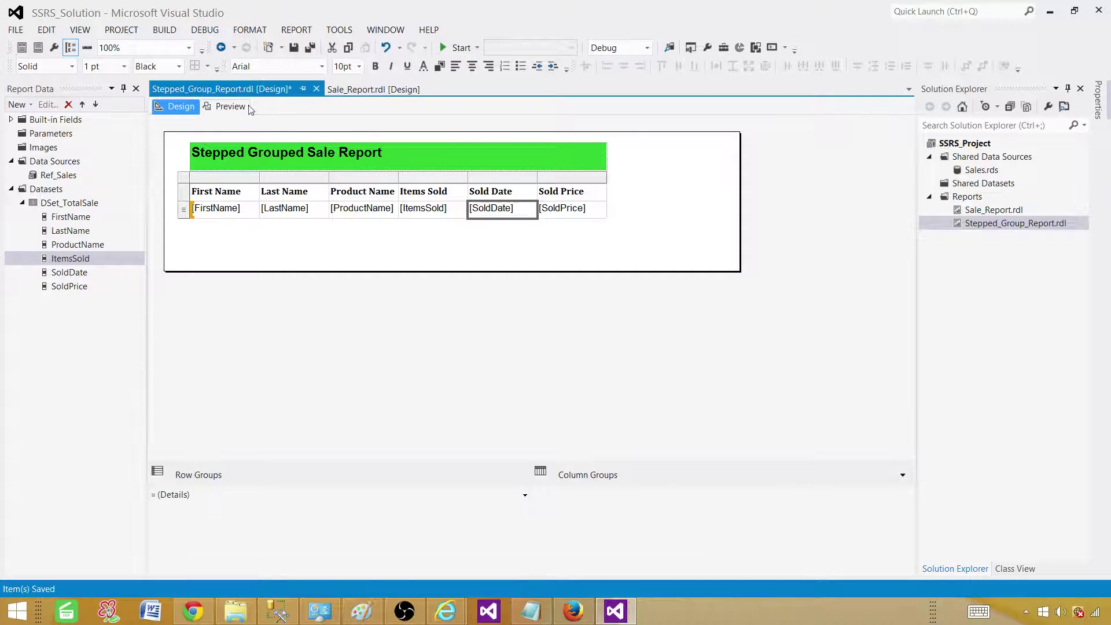
click(243, 109)
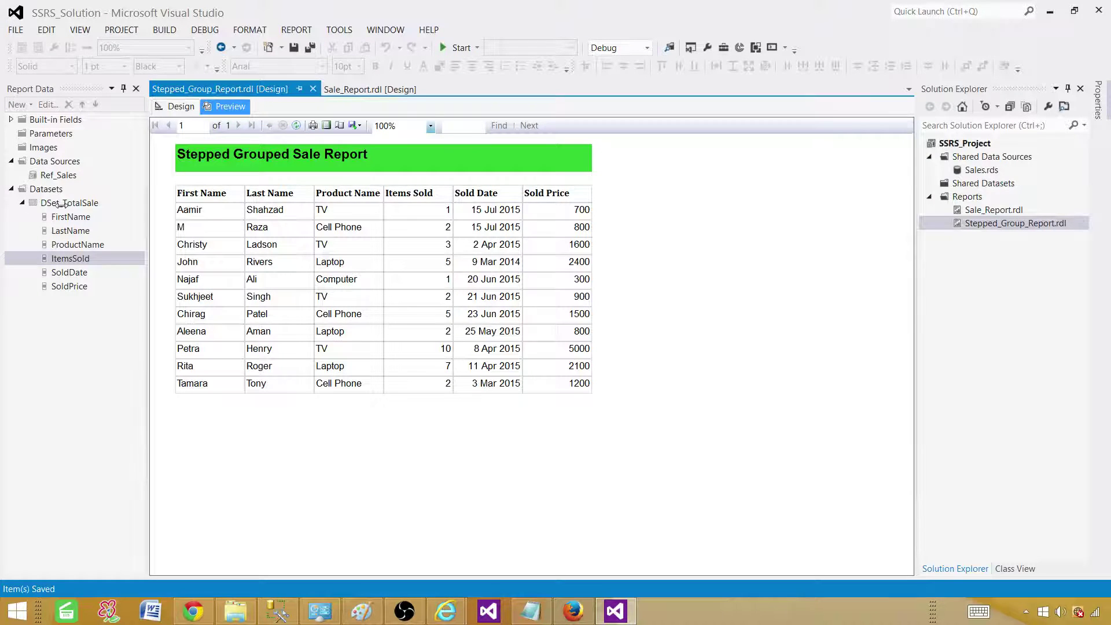
click(186, 107)
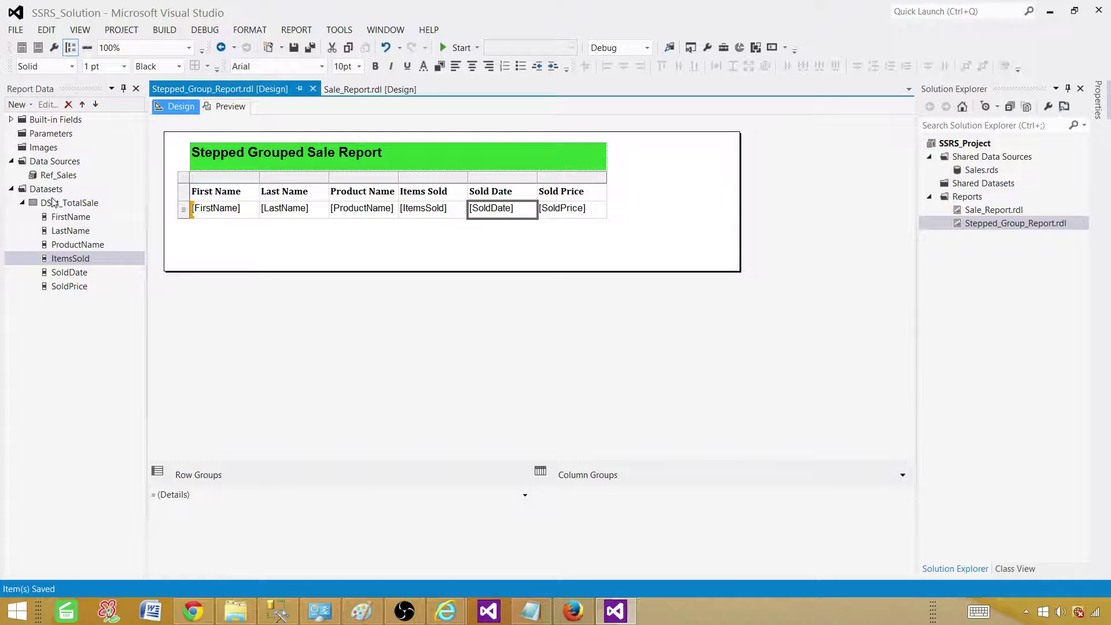
Add the Region column after SoldPrice in the query of the dataset DSet_TotalSale.
double_click(75, 203)
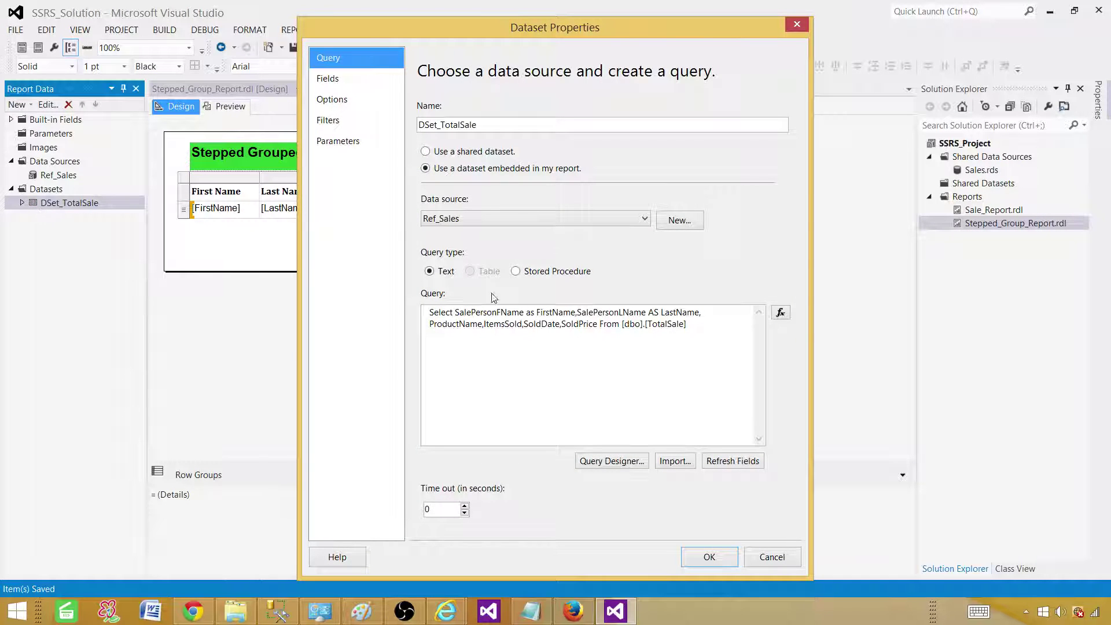
click(630, 334)
click(599, 324)
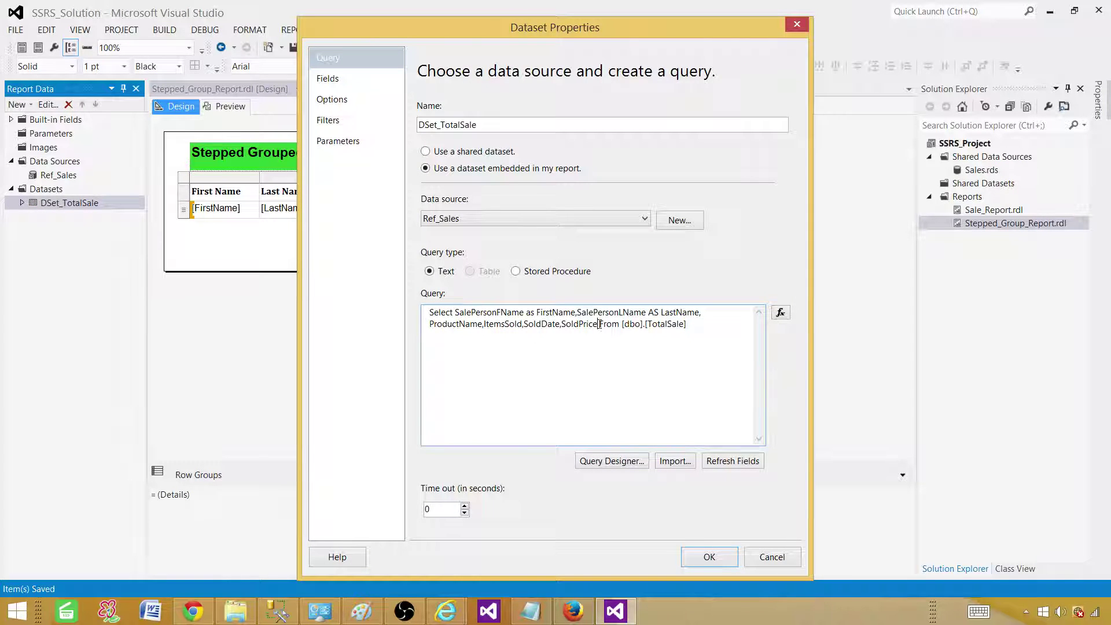
text(,Region)
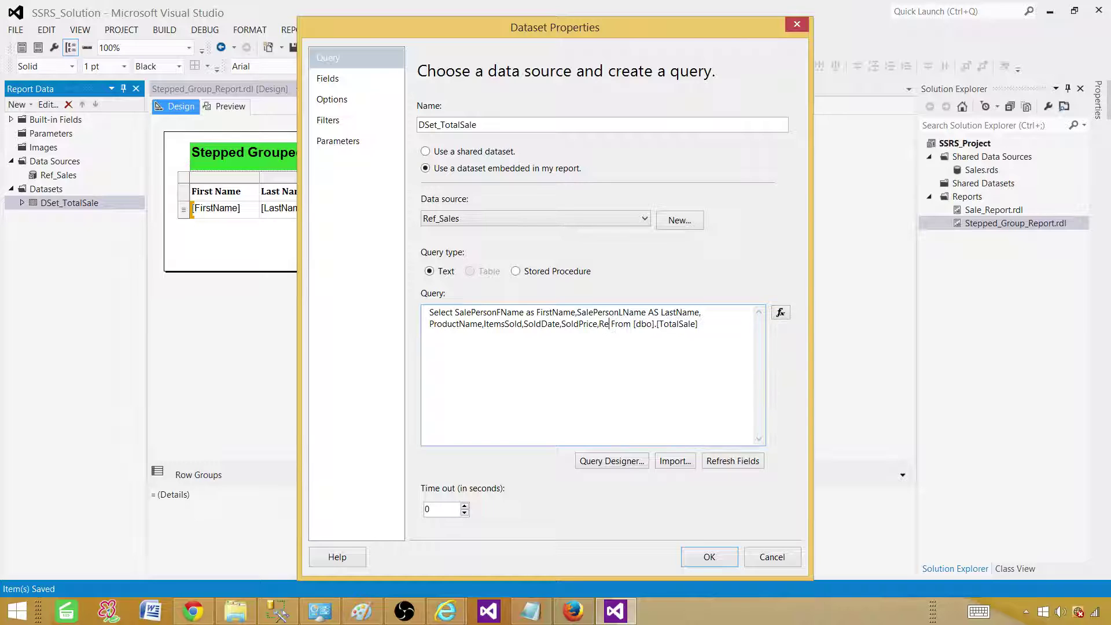
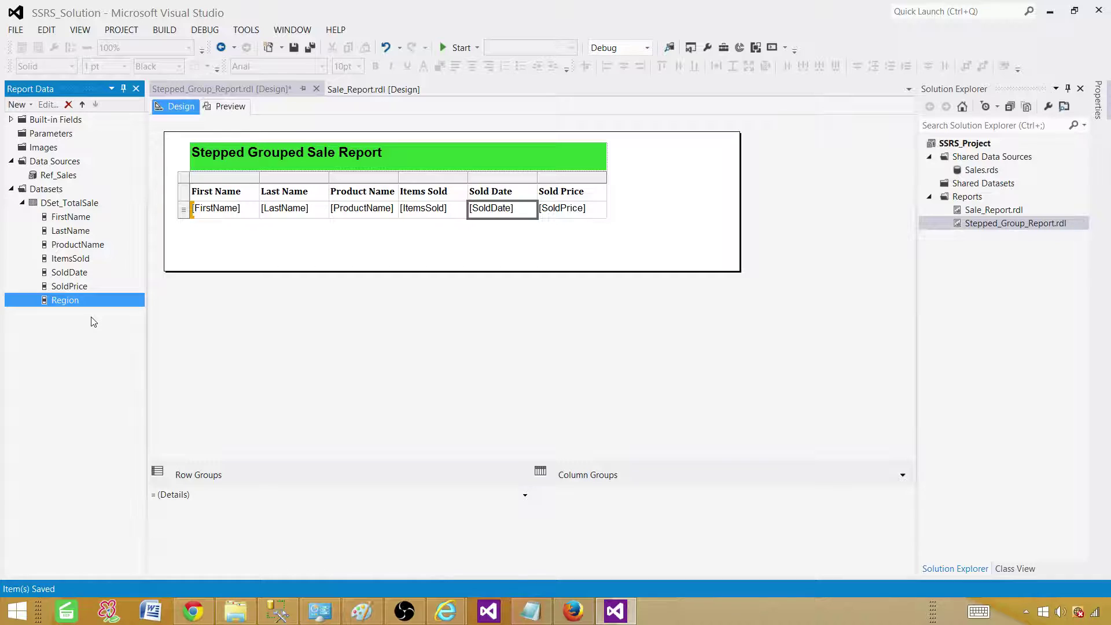
Preview the report with its current ungrouped table and return to the design.
click(231, 108)
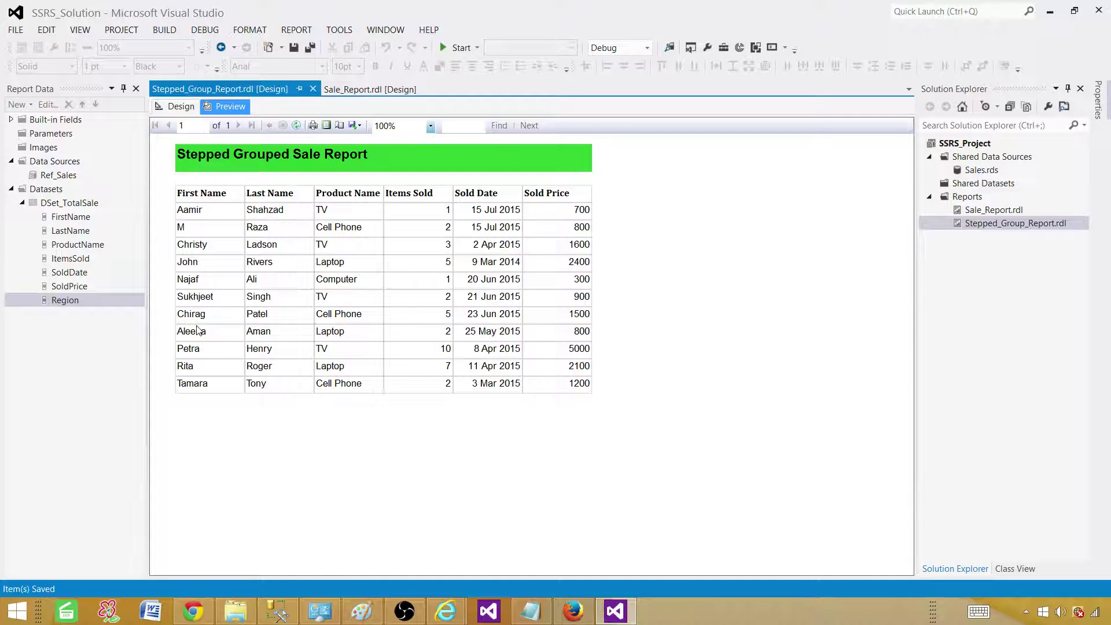
click(183, 107)
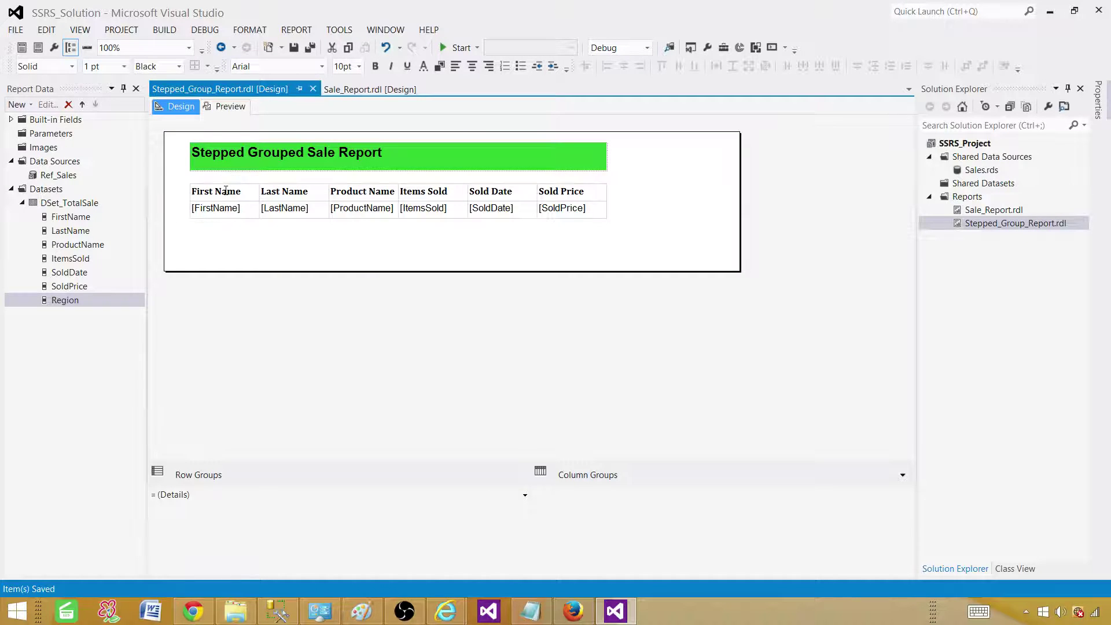
click(186, 191)
click(222, 250)
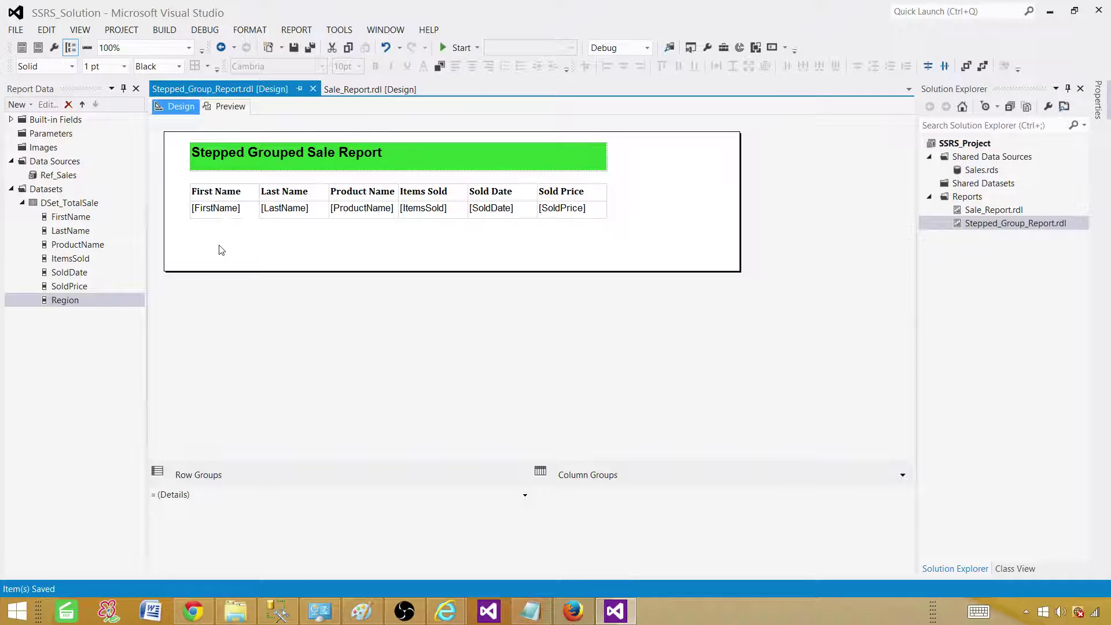
click(224, 208)
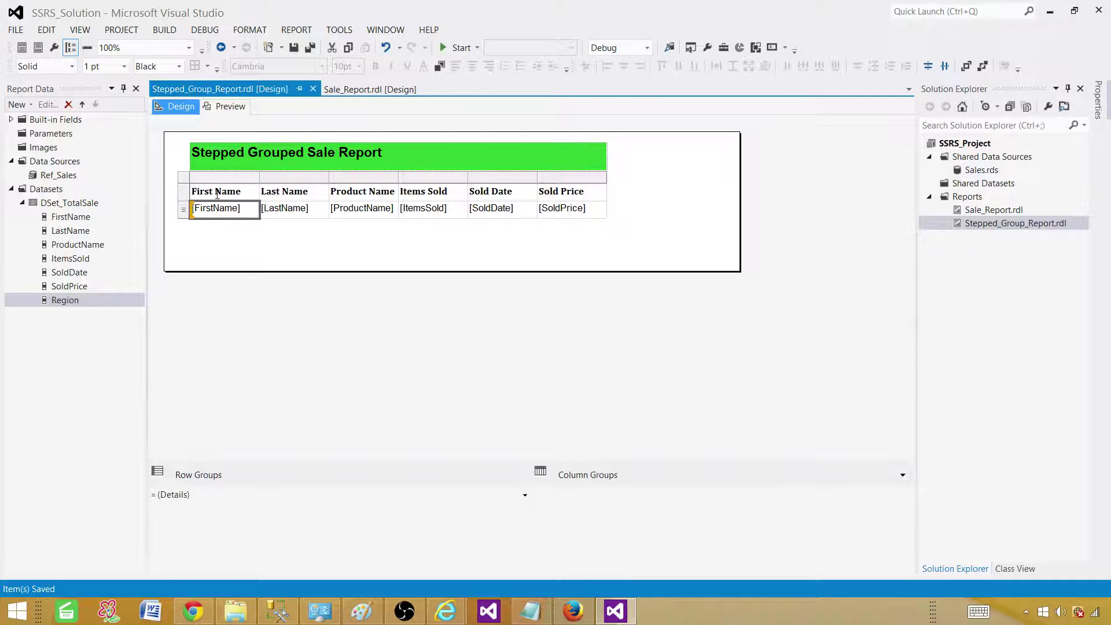
Add a parent row group to the table's detail row, grouped by Region with a group header.
click(183, 210)
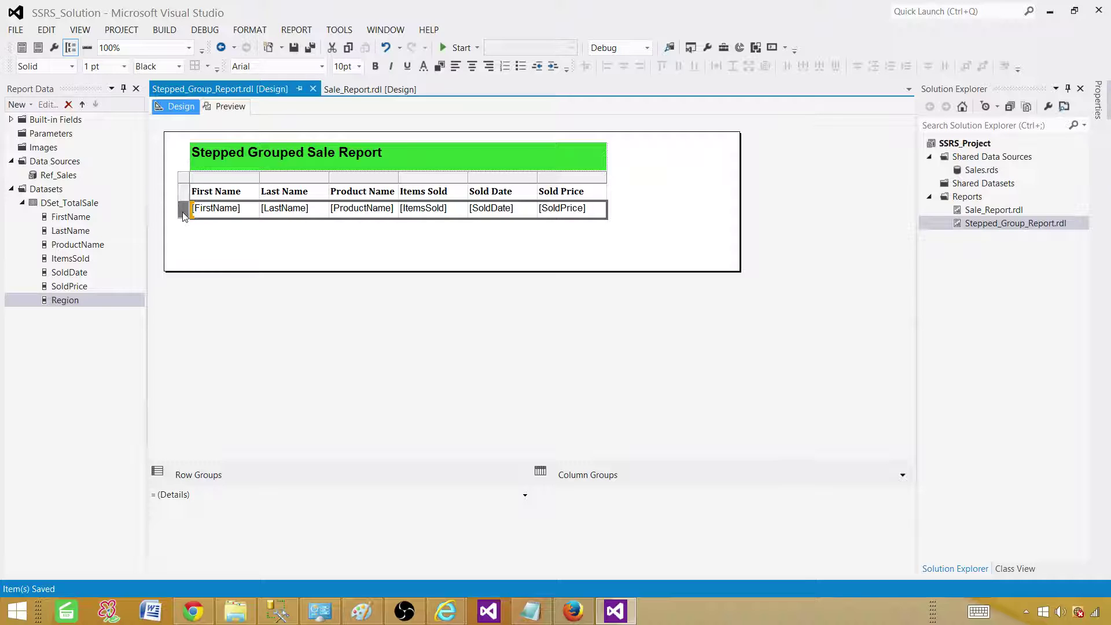
right_click(183, 217)
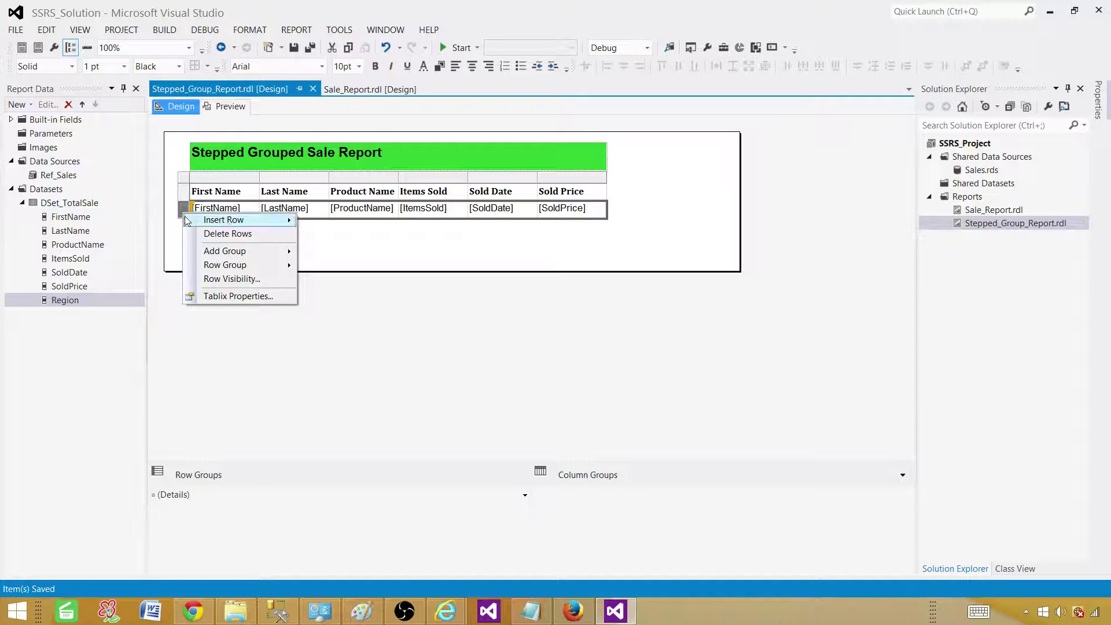
mouse_move(236, 255)
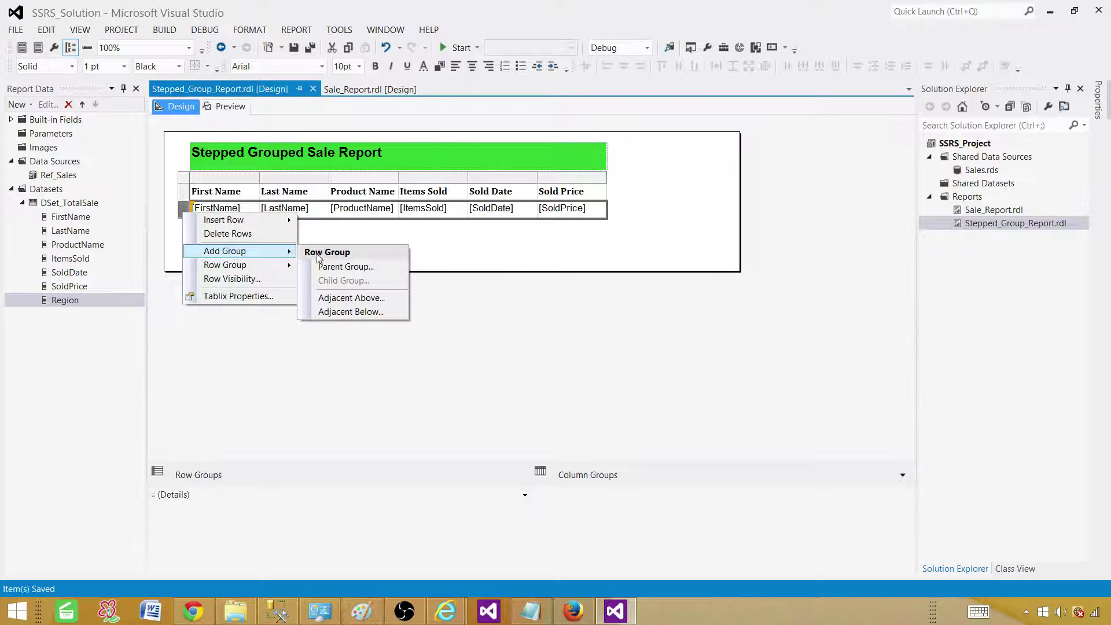
click(338, 270)
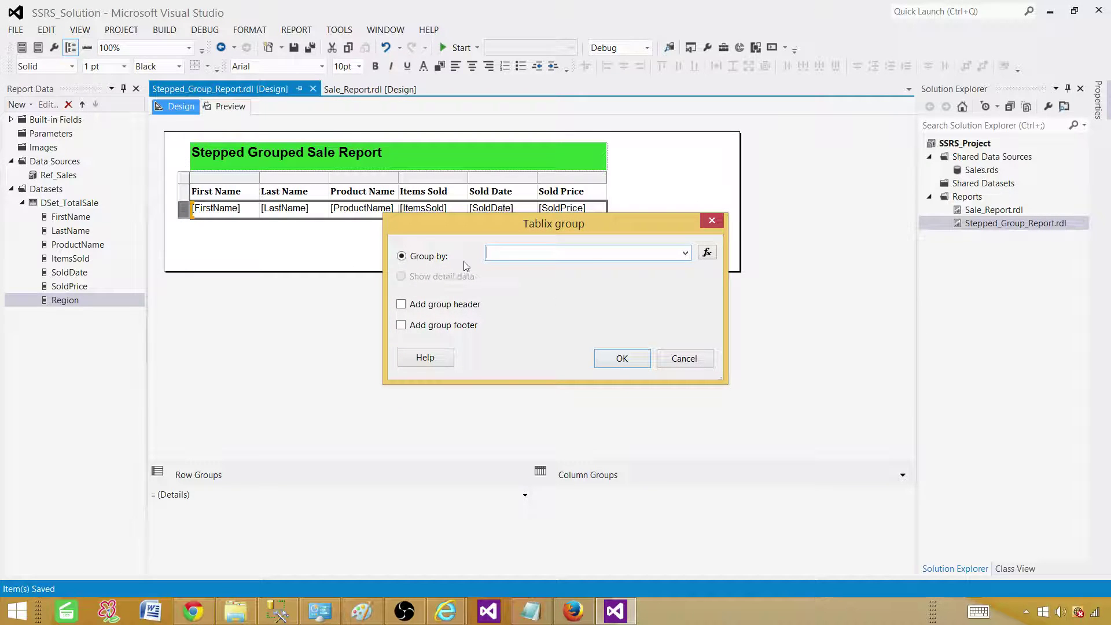
click(685, 254)
click(522, 335)
click(402, 305)
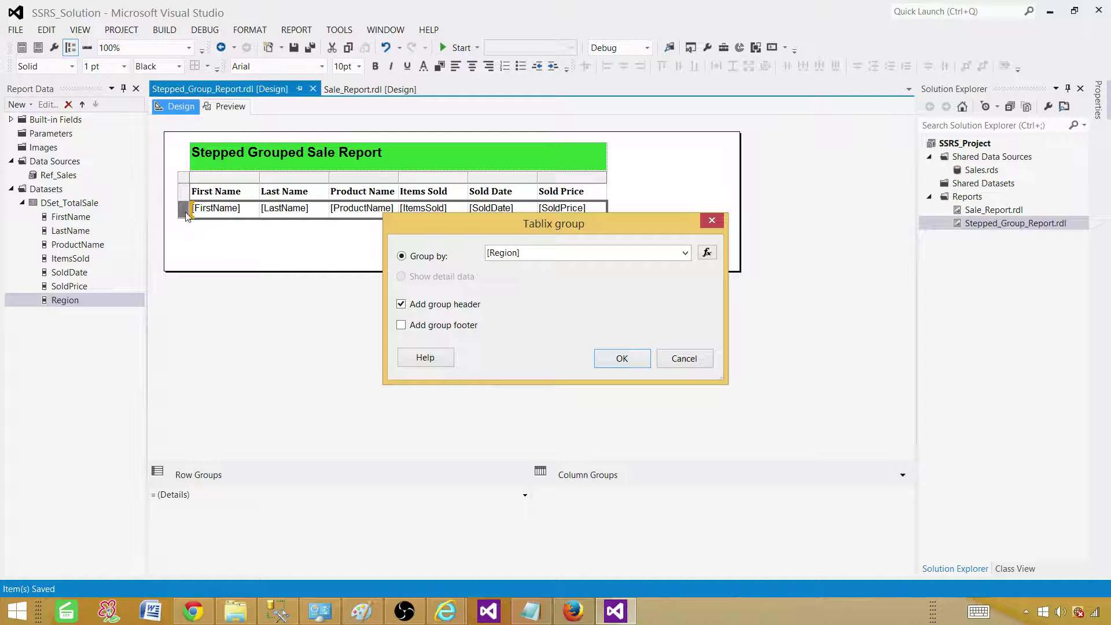
click(601, 364)
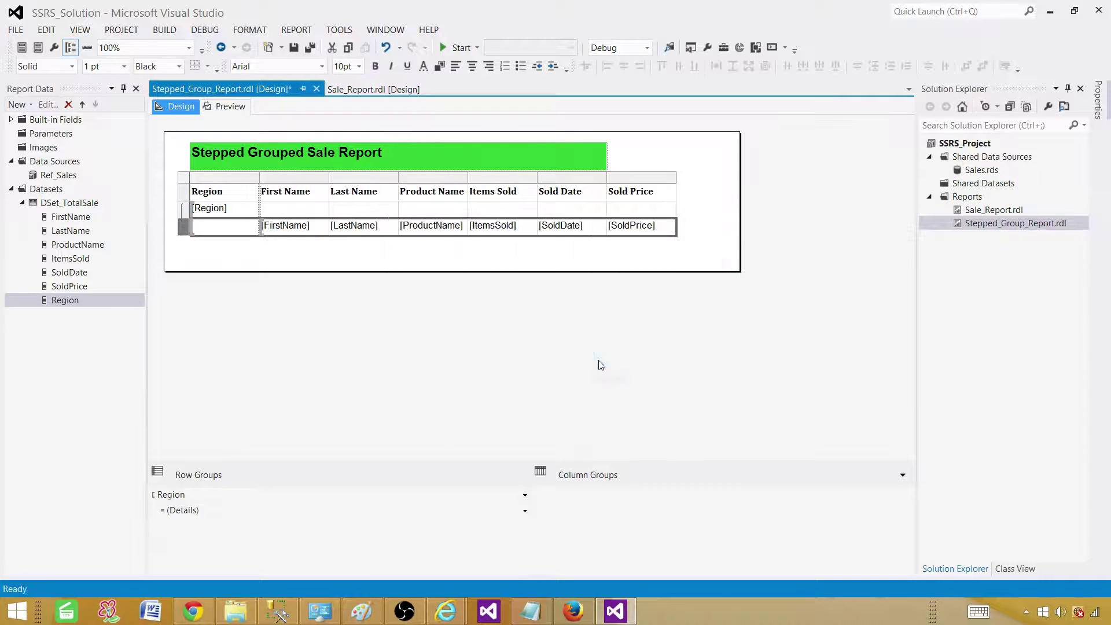
Review the group-adding options of the Region and Details row groups and check the region grouping in the report preview.
click(225, 497)
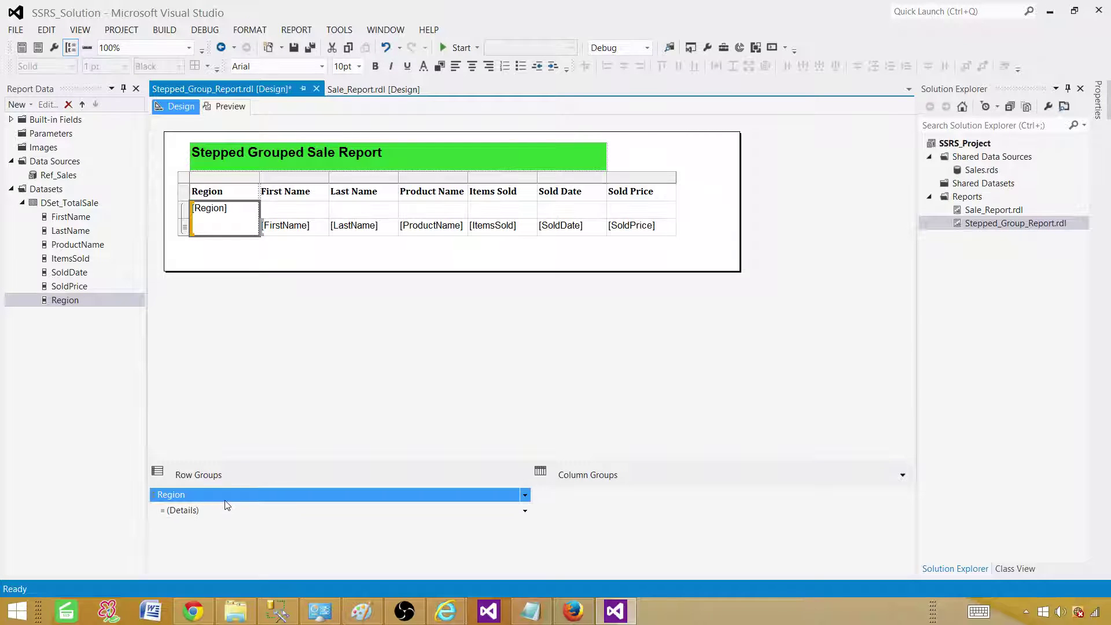
right_click(302, 501)
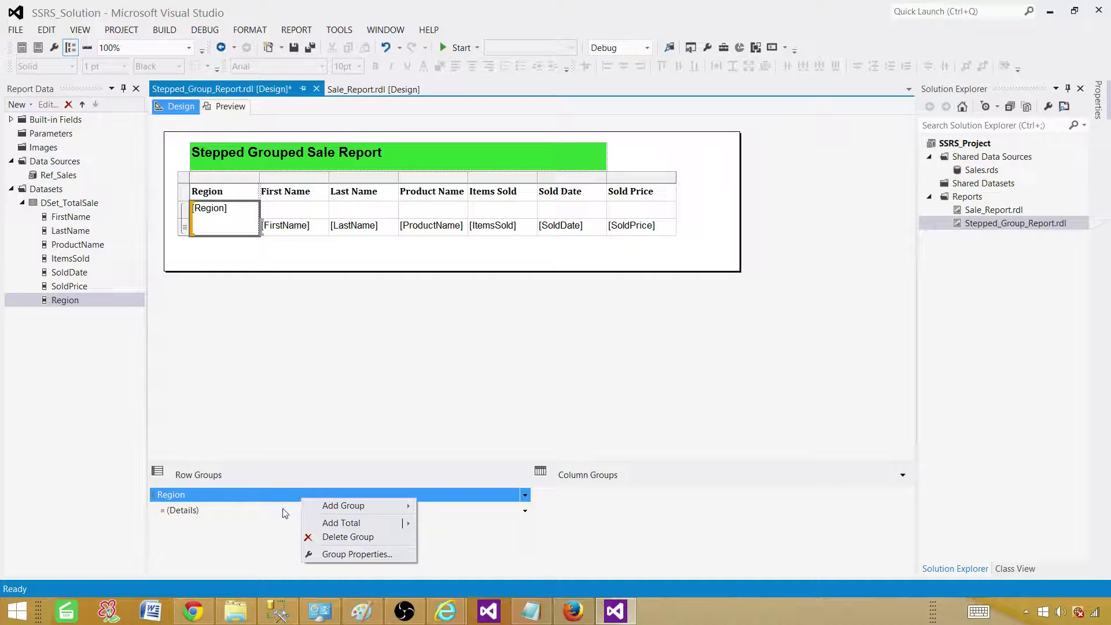
mouse_move(394, 512)
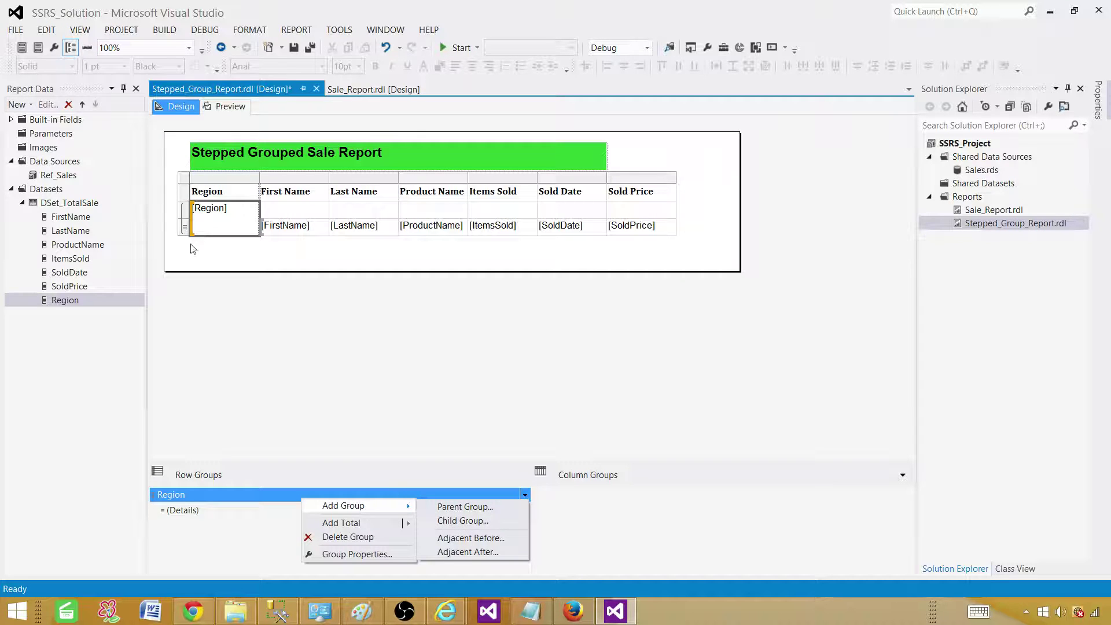
click(275, 542)
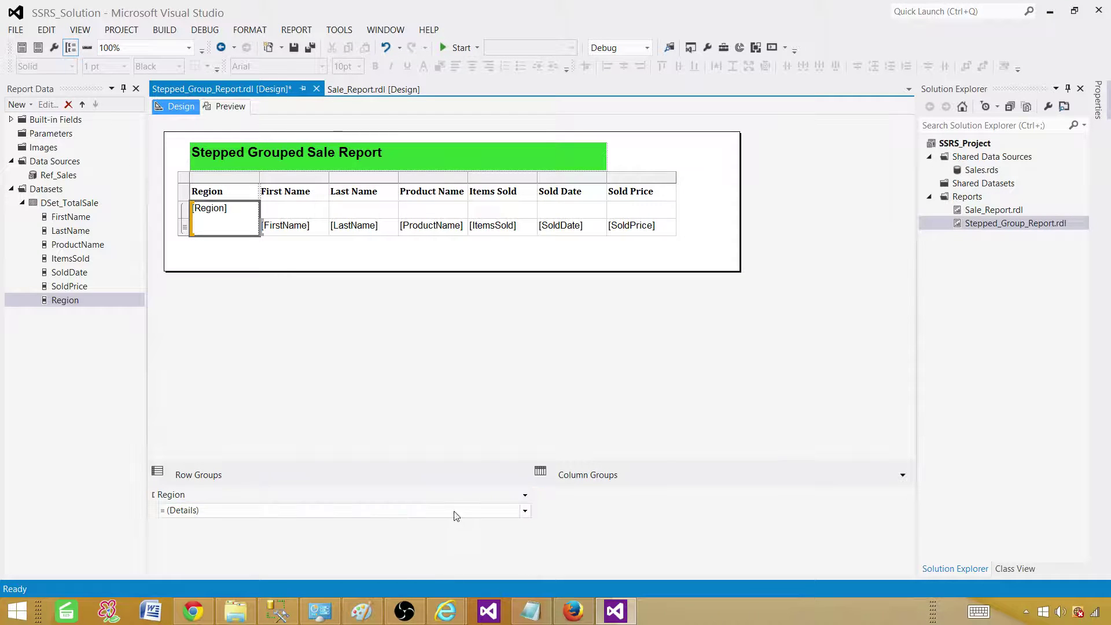
click(526, 512)
mouse_move(552, 524)
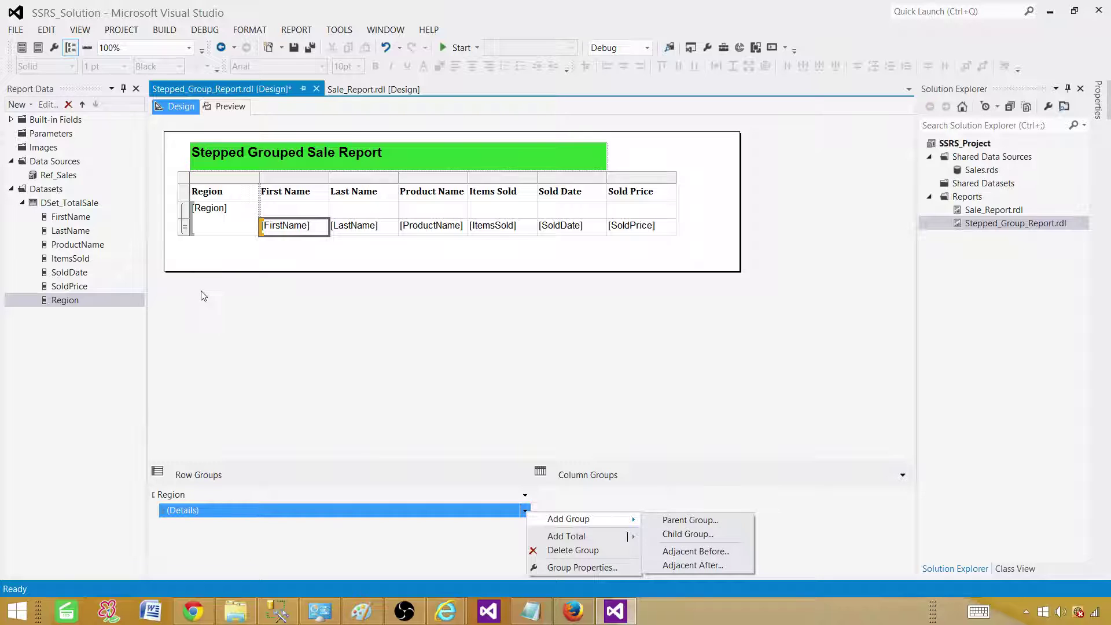
click(243, 273)
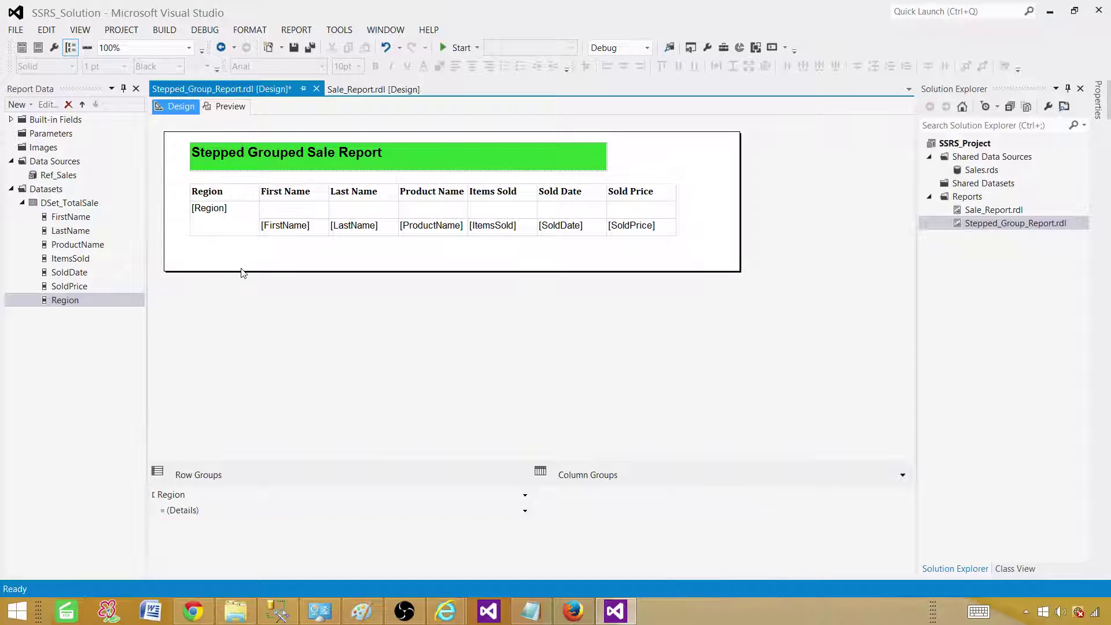
click(231, 106)
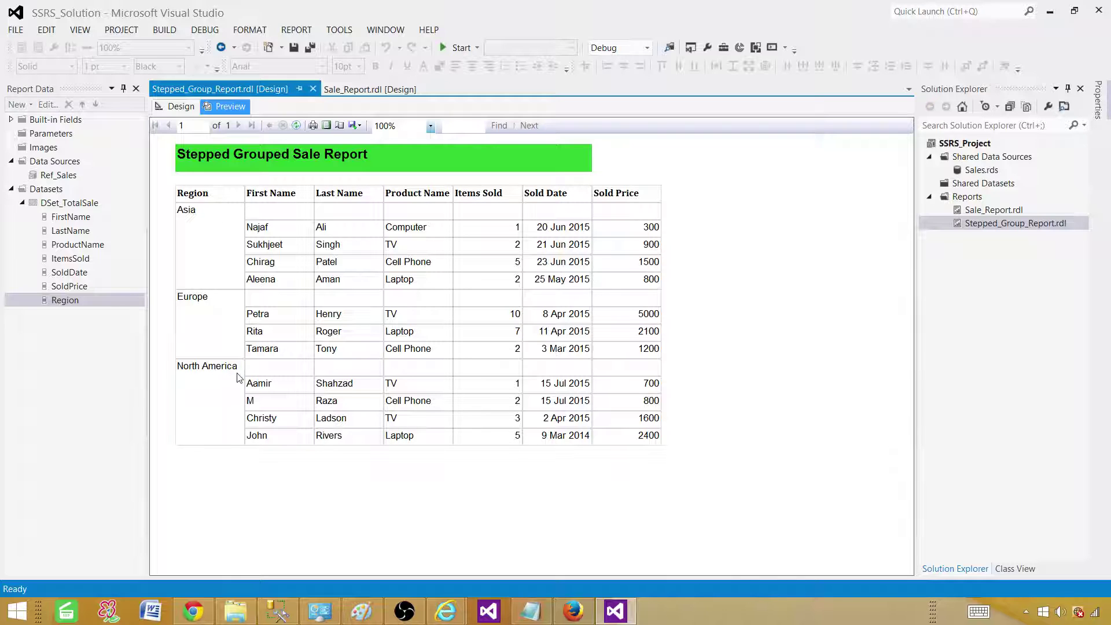
click(175, 106)
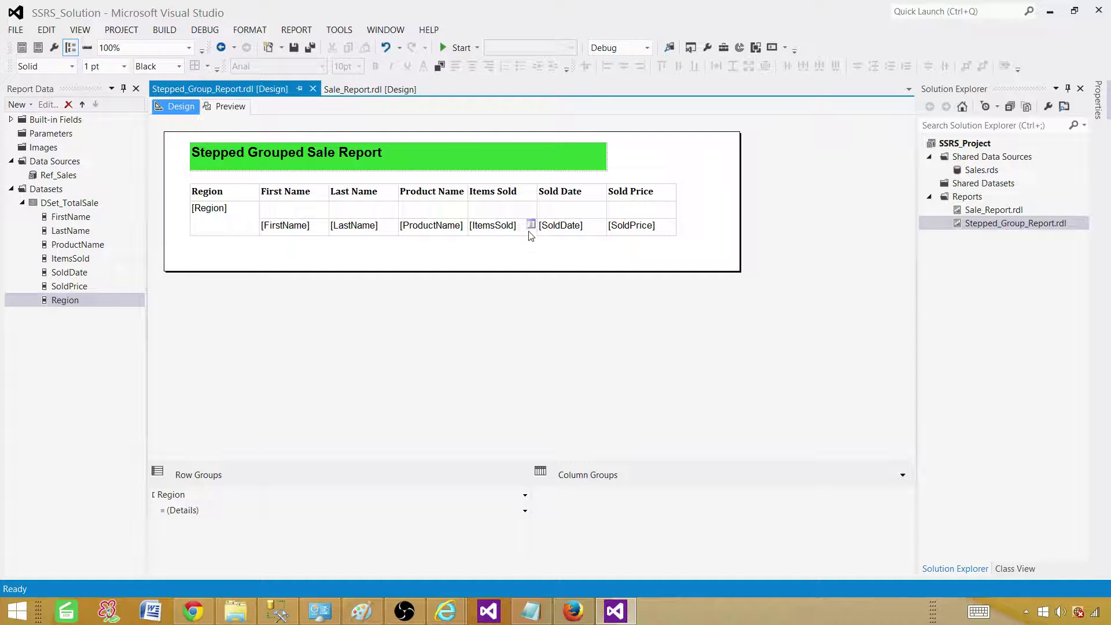
Add totals for the ItemsSold and SoldPrice detail cells in a row below the details of the Region group.
click(526, 231)
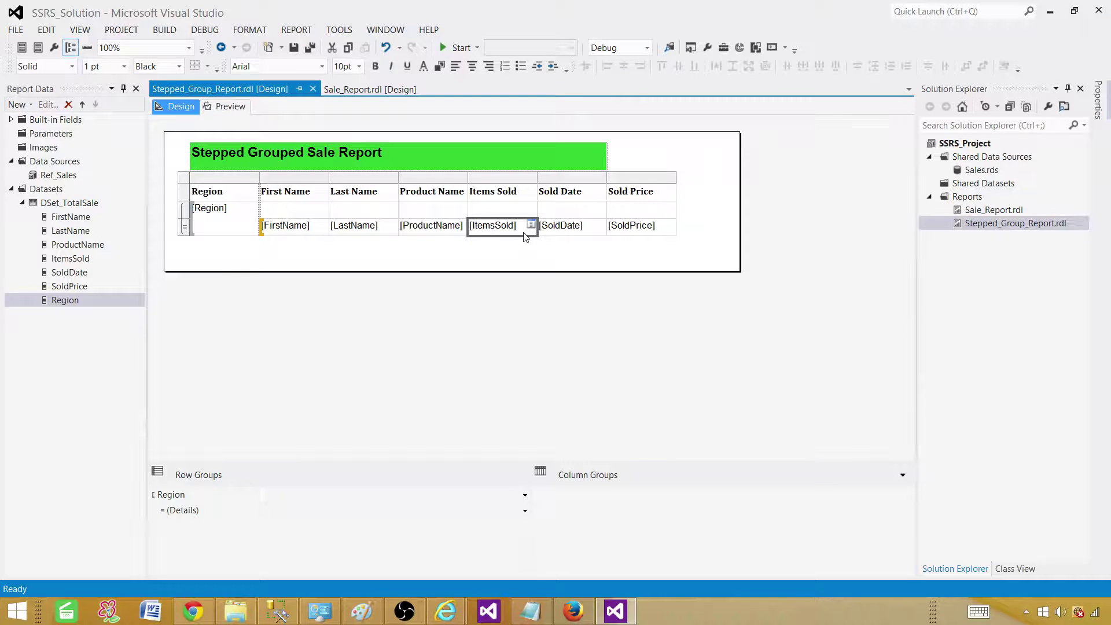
right_click(526, 236)
click(568, 468)
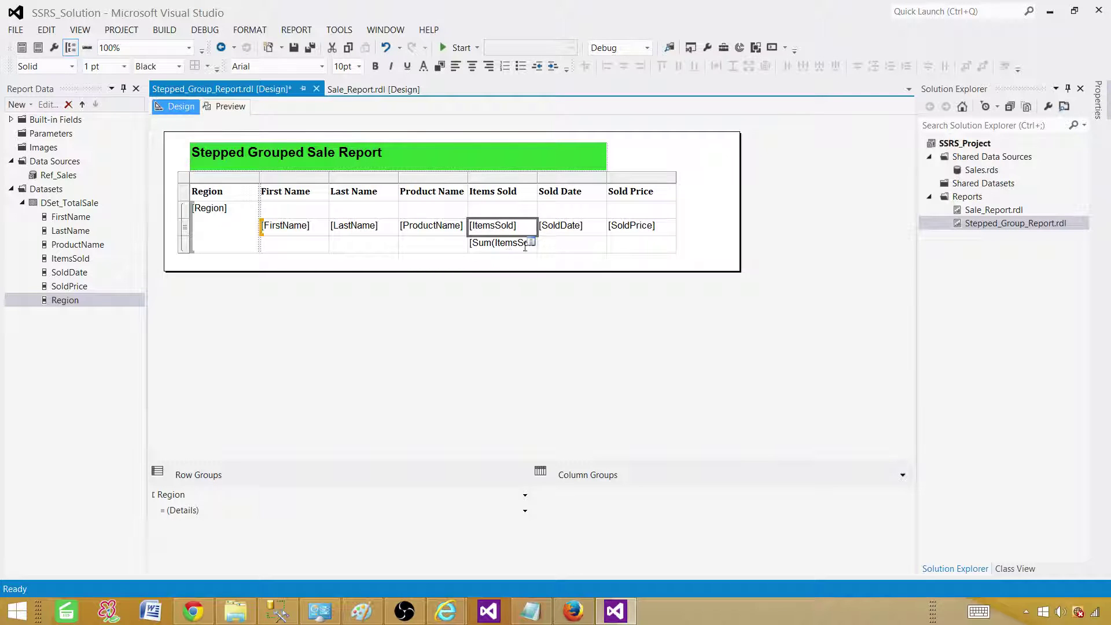
click(630, 262)
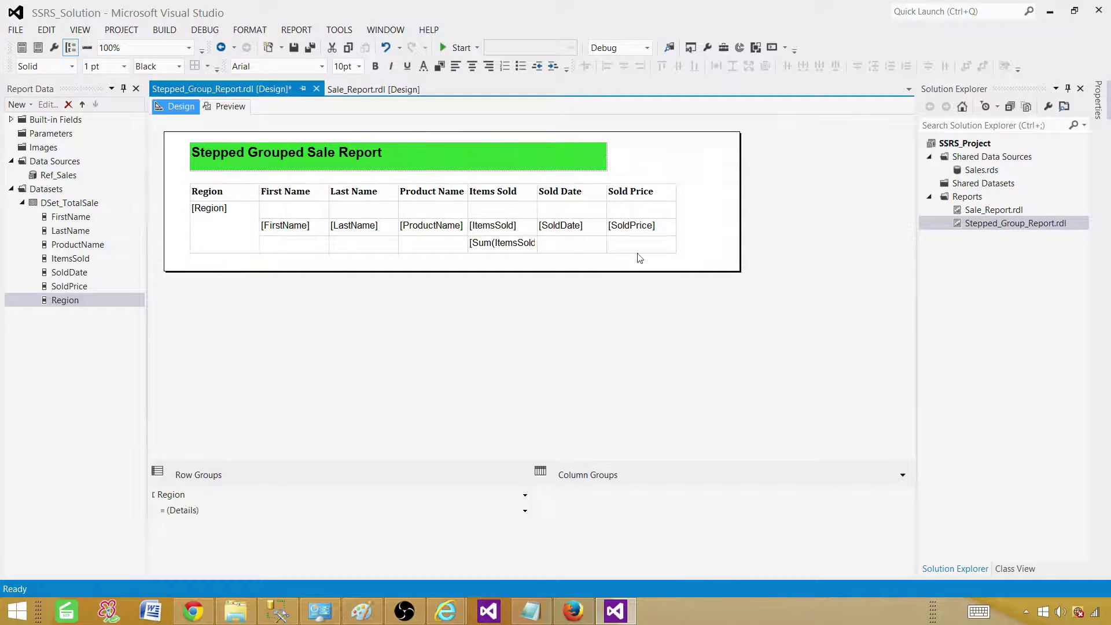
click(675, 233)
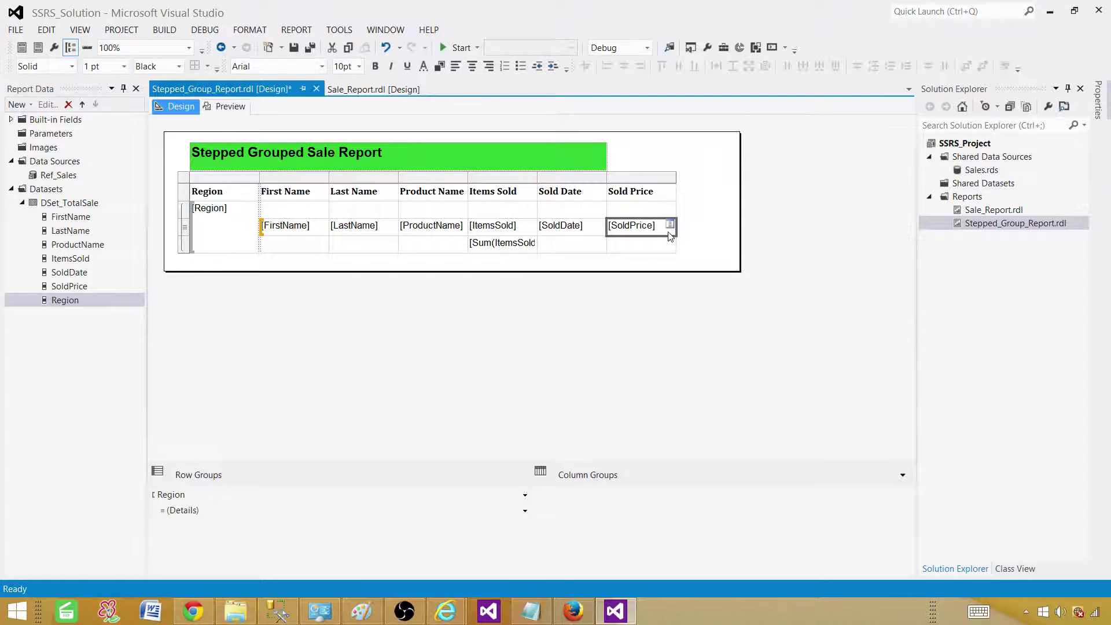
right_click(670, 235)
click(718, 462)
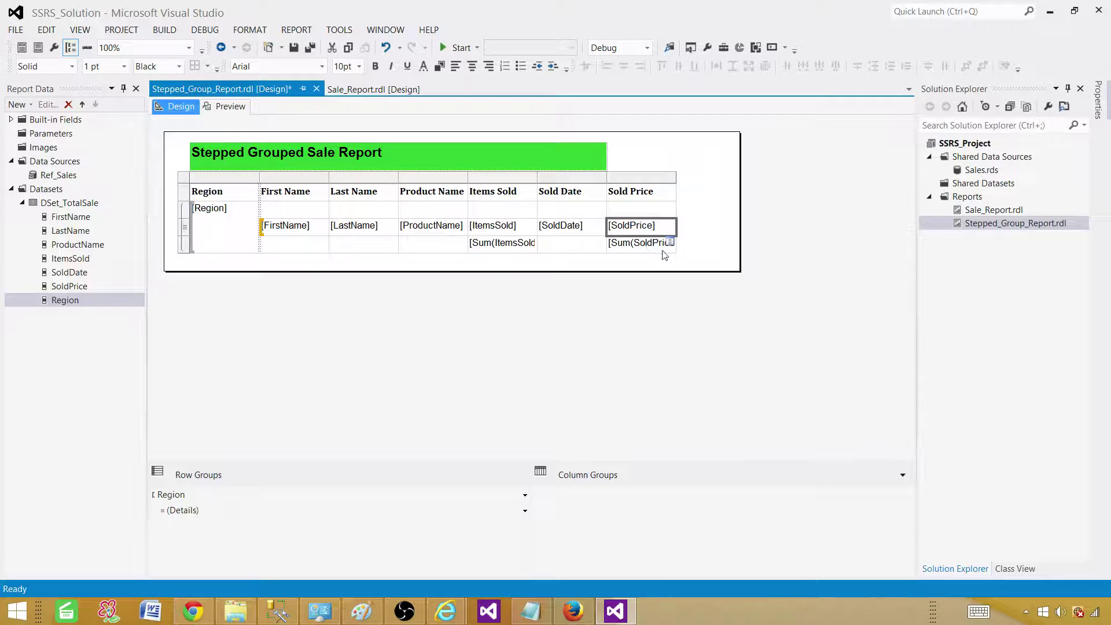
Widen the Sold Price column slightly to fit its sum expression and check the region totals in the report preview.
drag(676, 175, 688, 173)
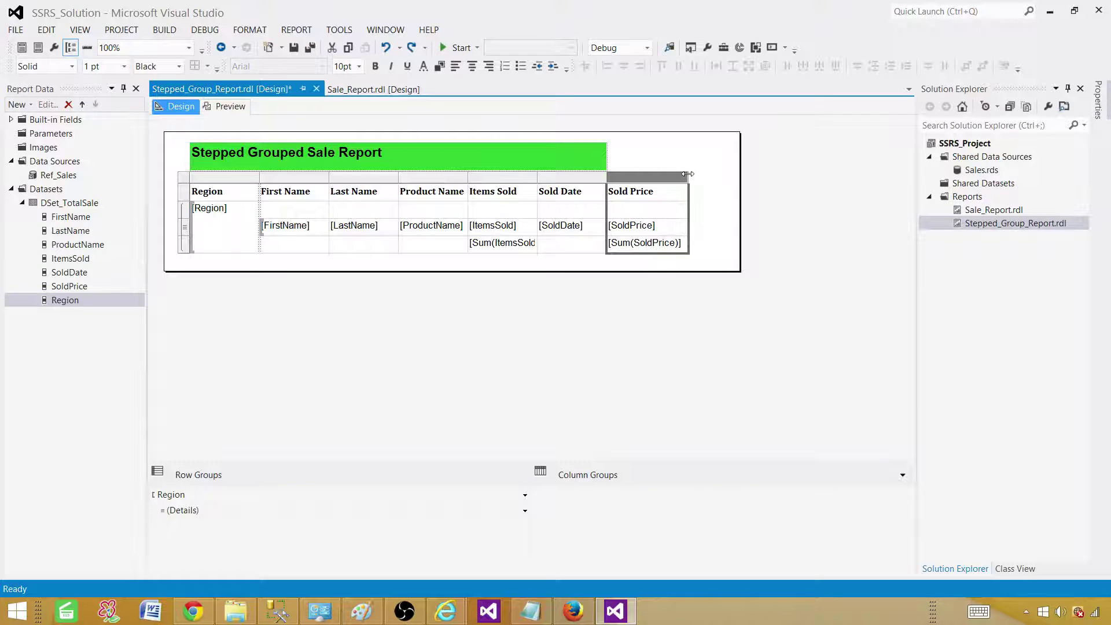
click(236, 106)
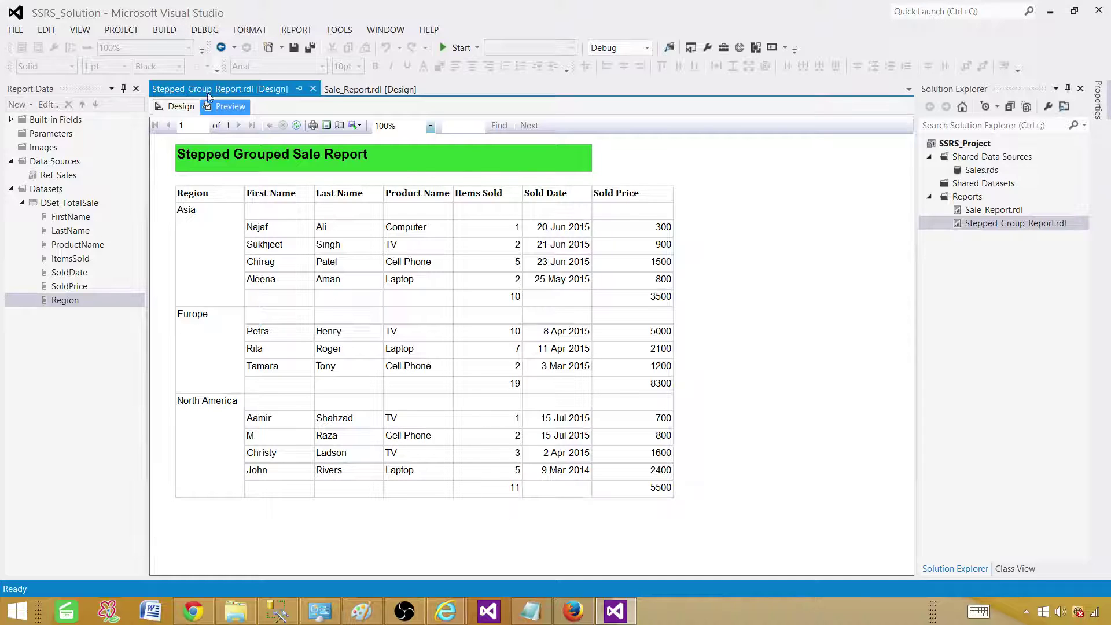
click(176, 106)
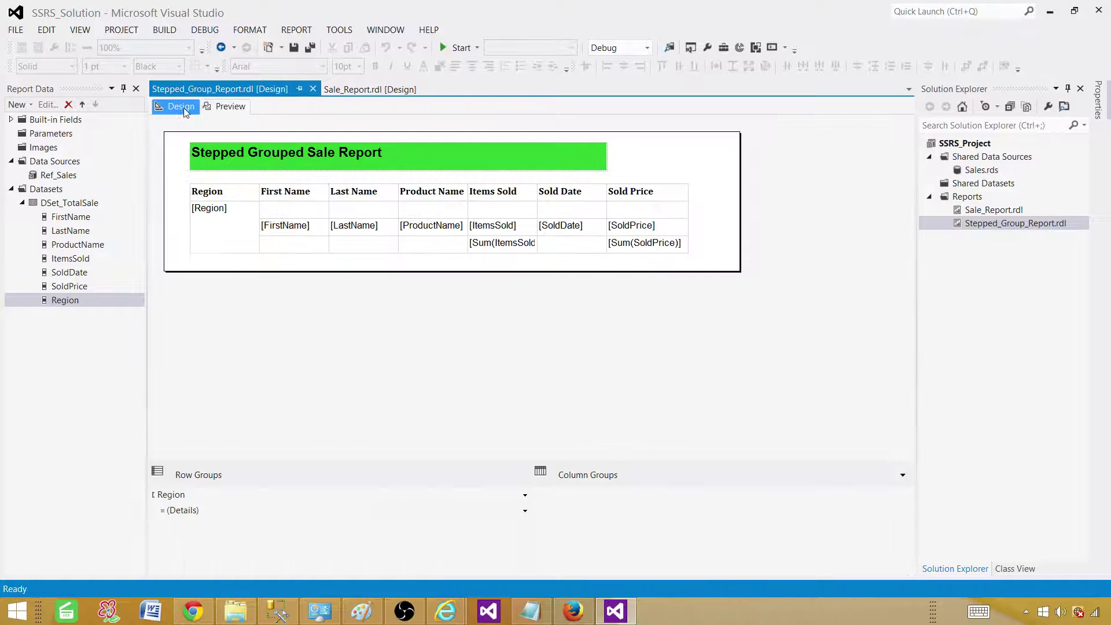
Give the total row's cells from First Name to Sold Price an orange background and bold text.
click(304, 252)
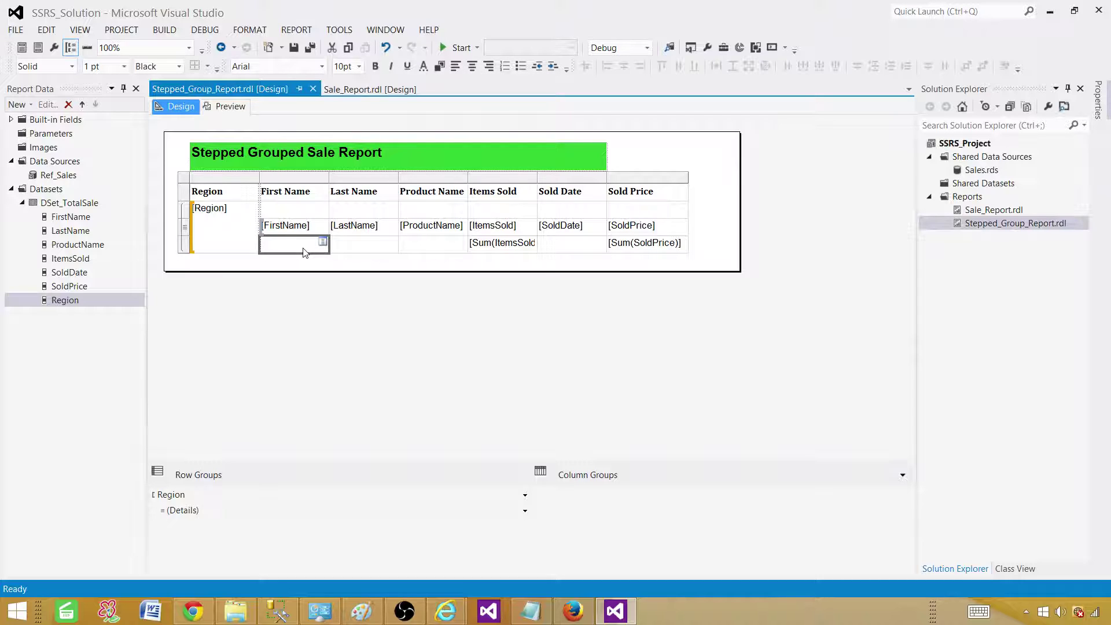
drag(304, 252, 652, 253)
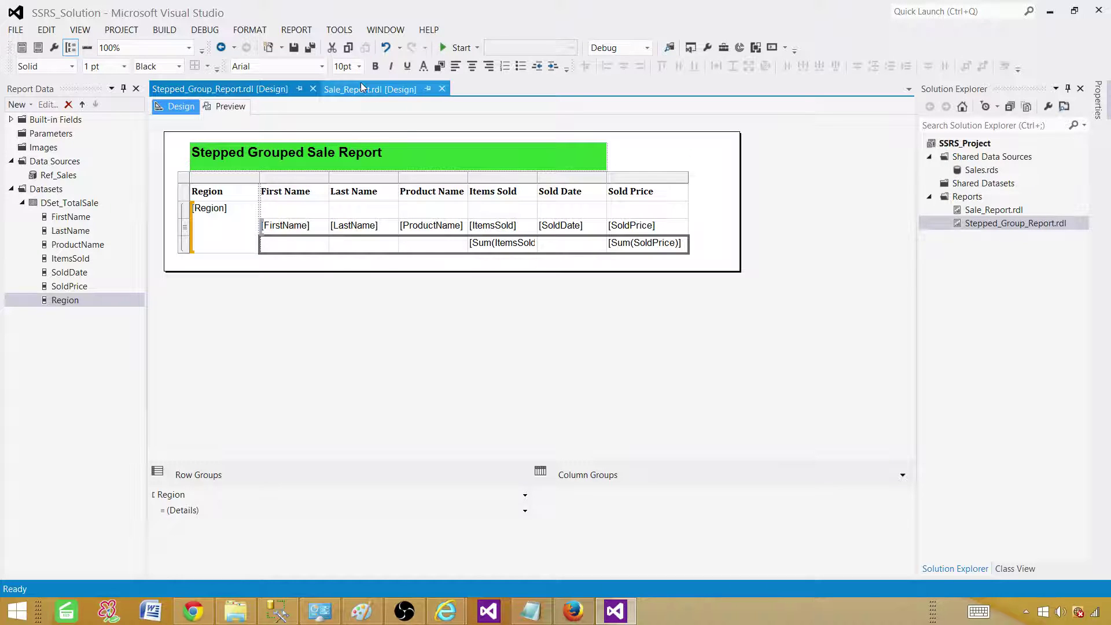
click(439, 66)
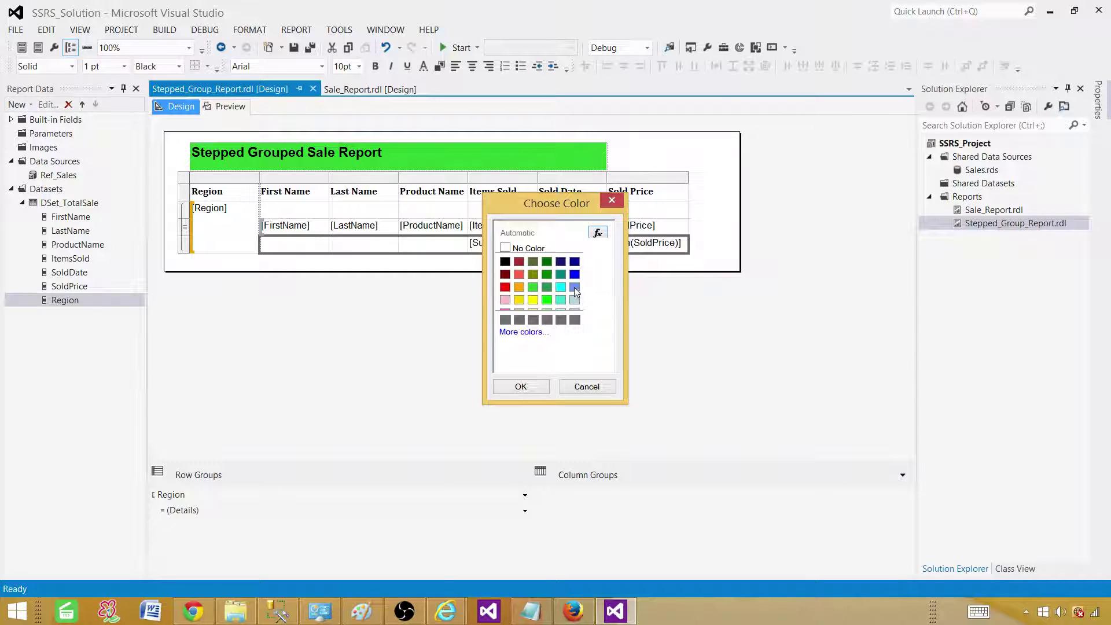
click(523, 289)
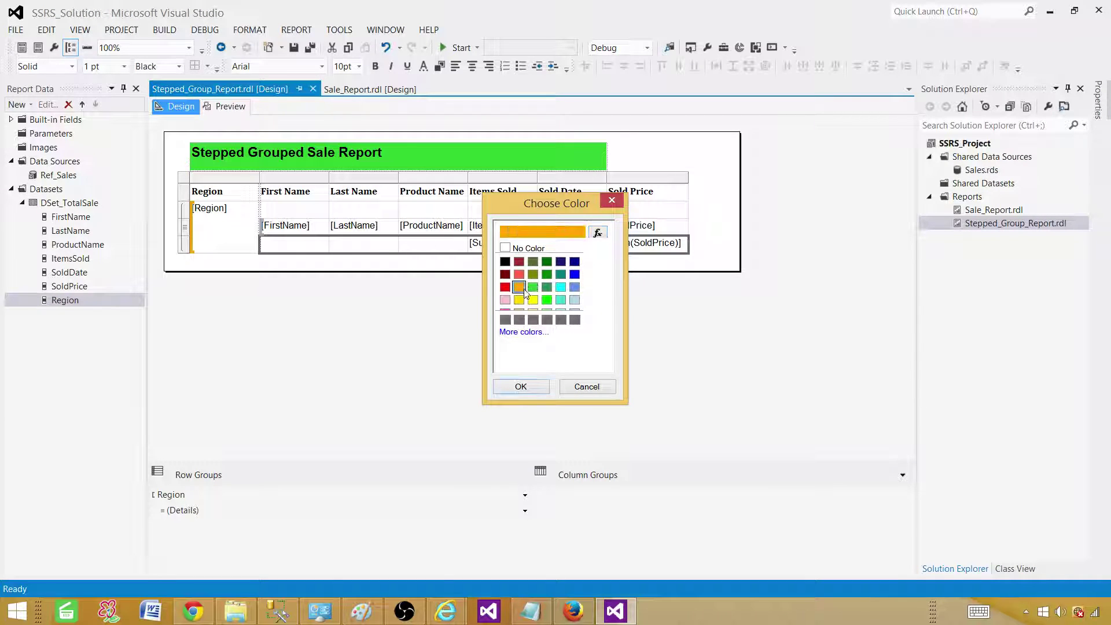
click(521, 387)
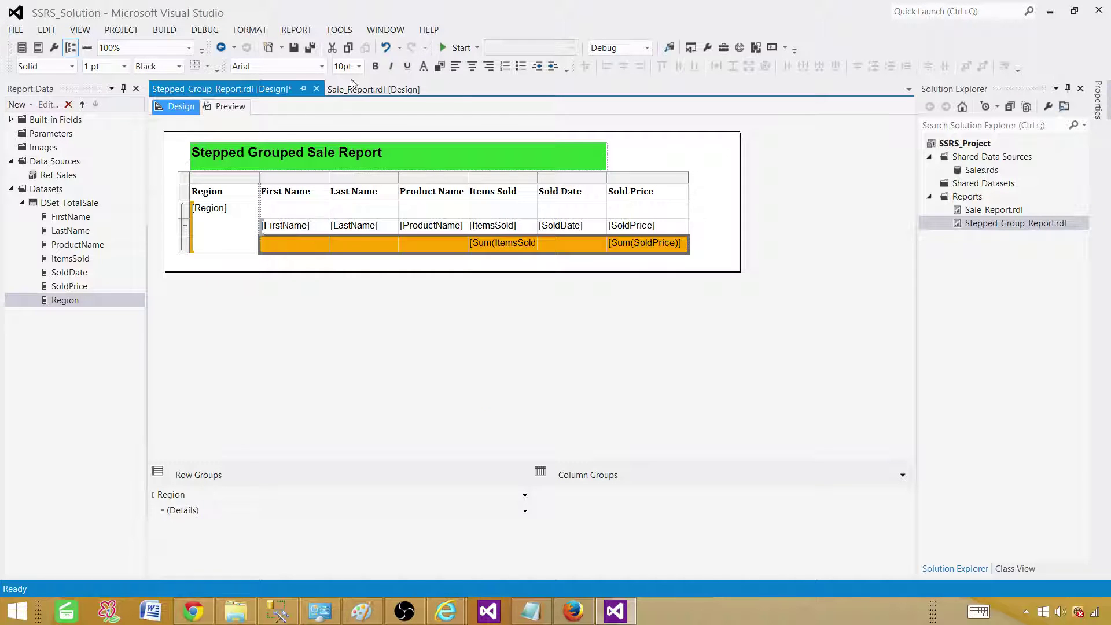
click(376, 66)
Label the total row "Sub Total" in the First Name column and preview the report.
click(290, 244)
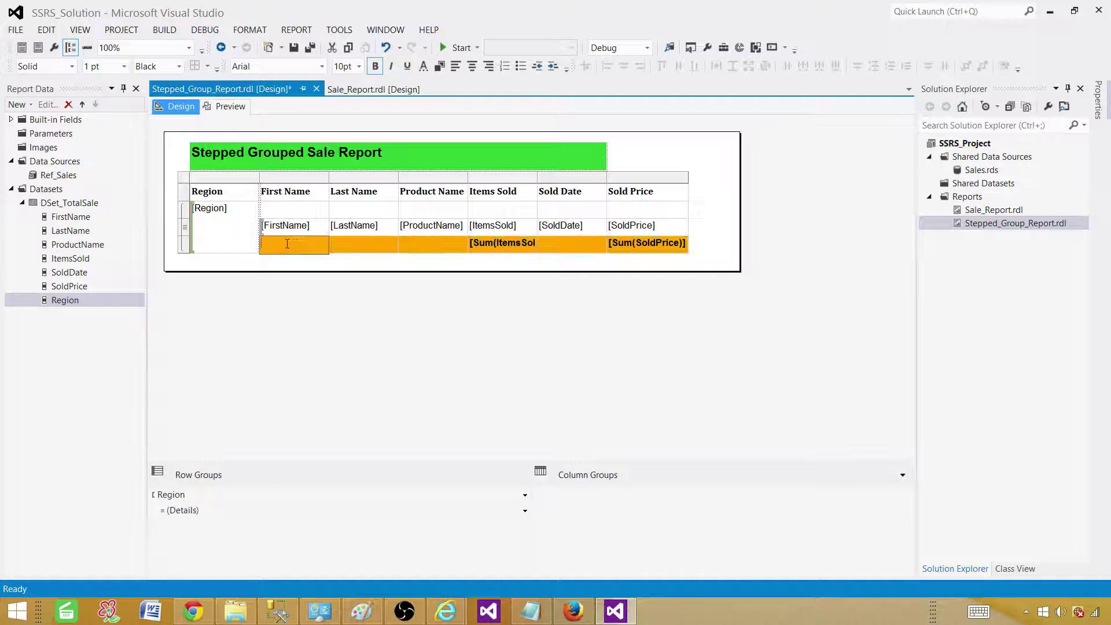
click(289, 239)
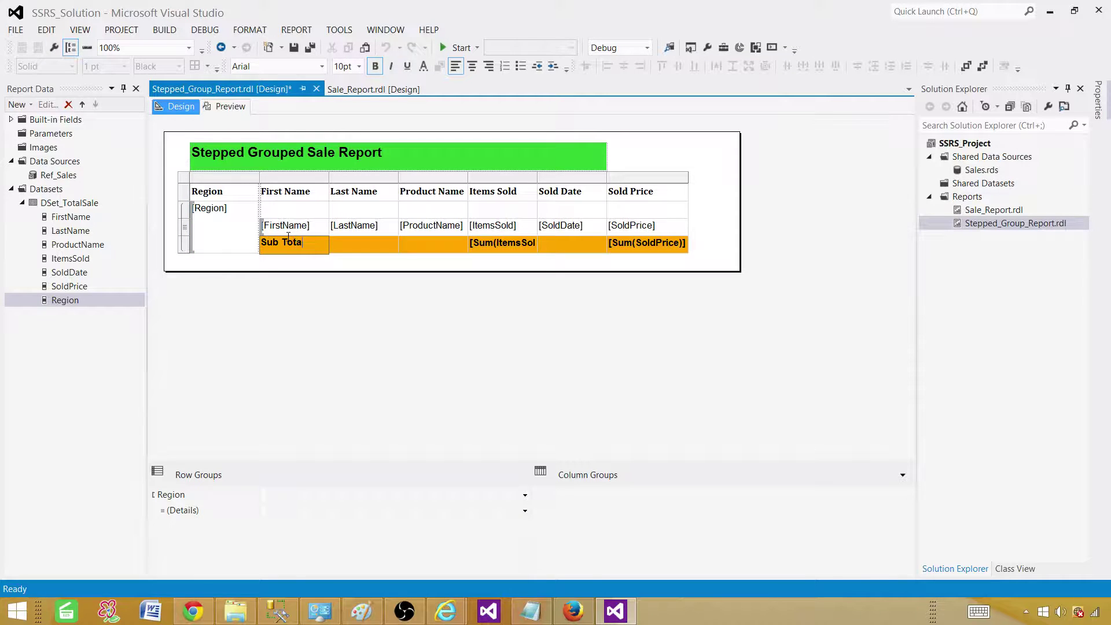
click(339, 269)
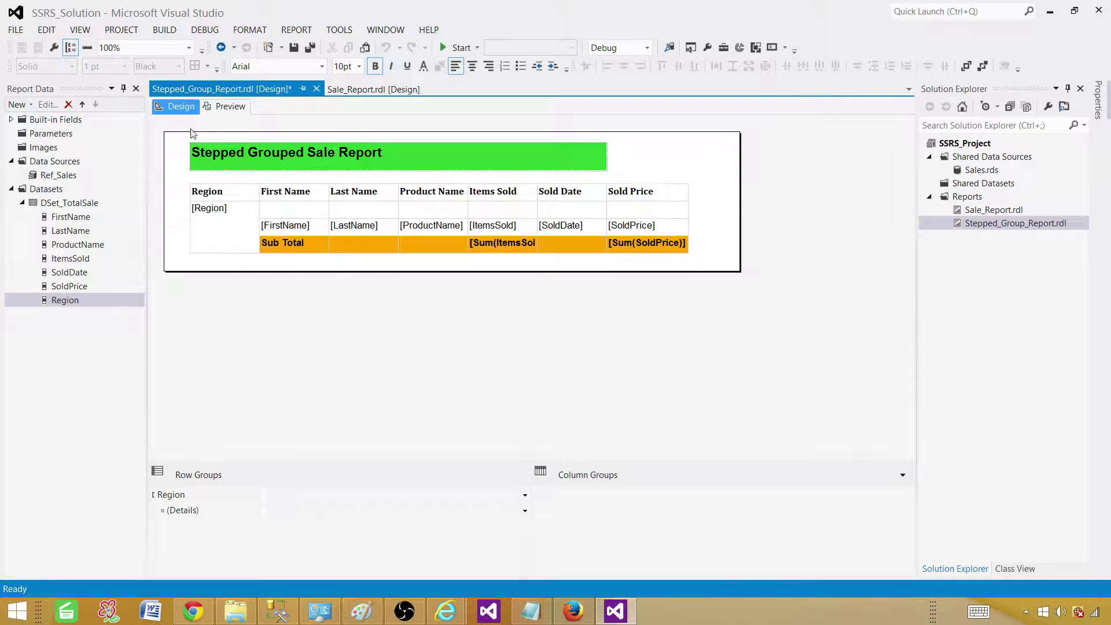
click(231, 108)
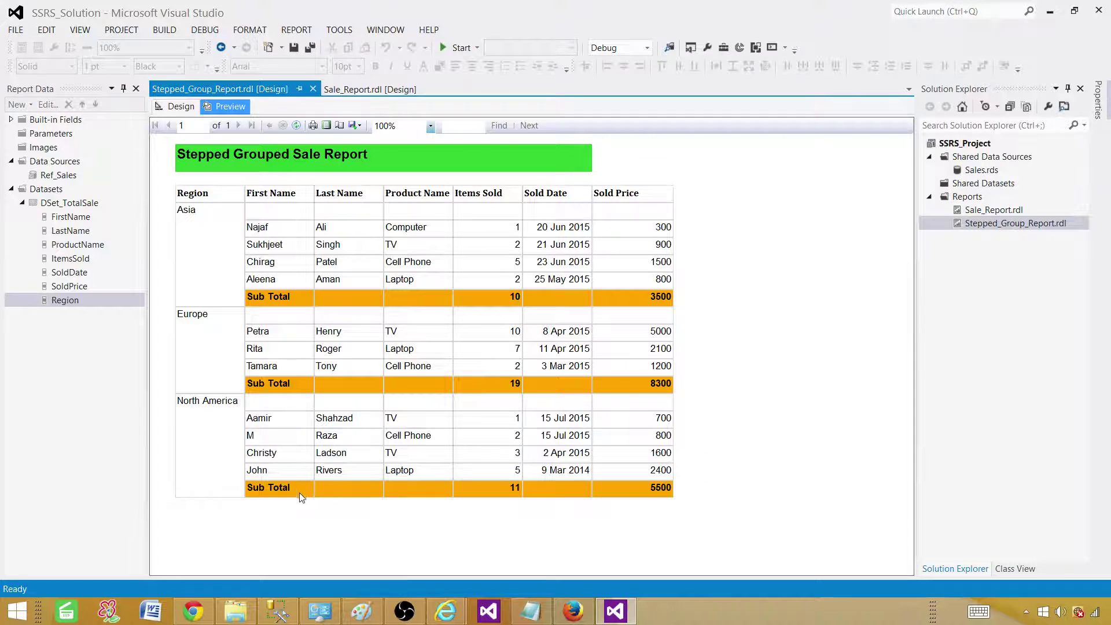
Return to the report design and add a total for the Items Sold subtotal cell in a row below the Region group.
click(180, 106)
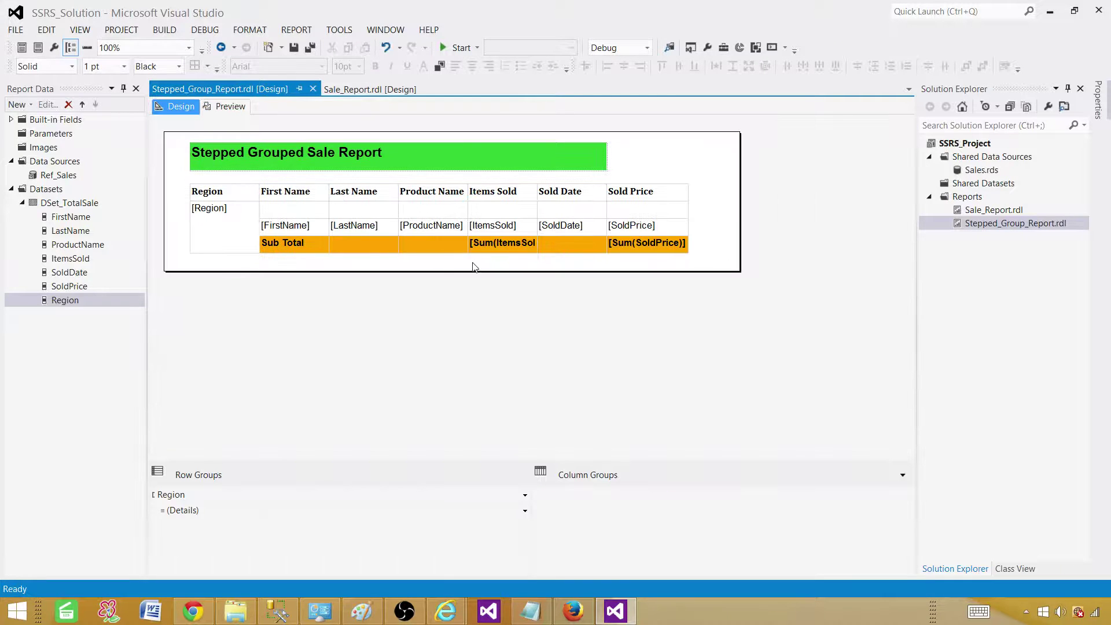
right_click(526, 231)
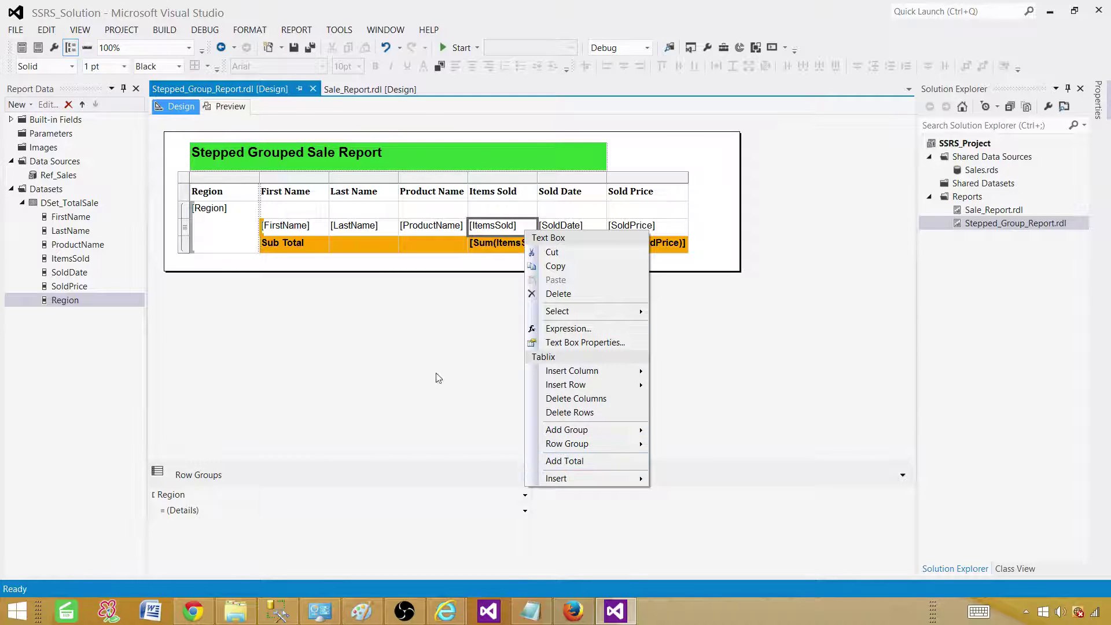
click(472, 270)
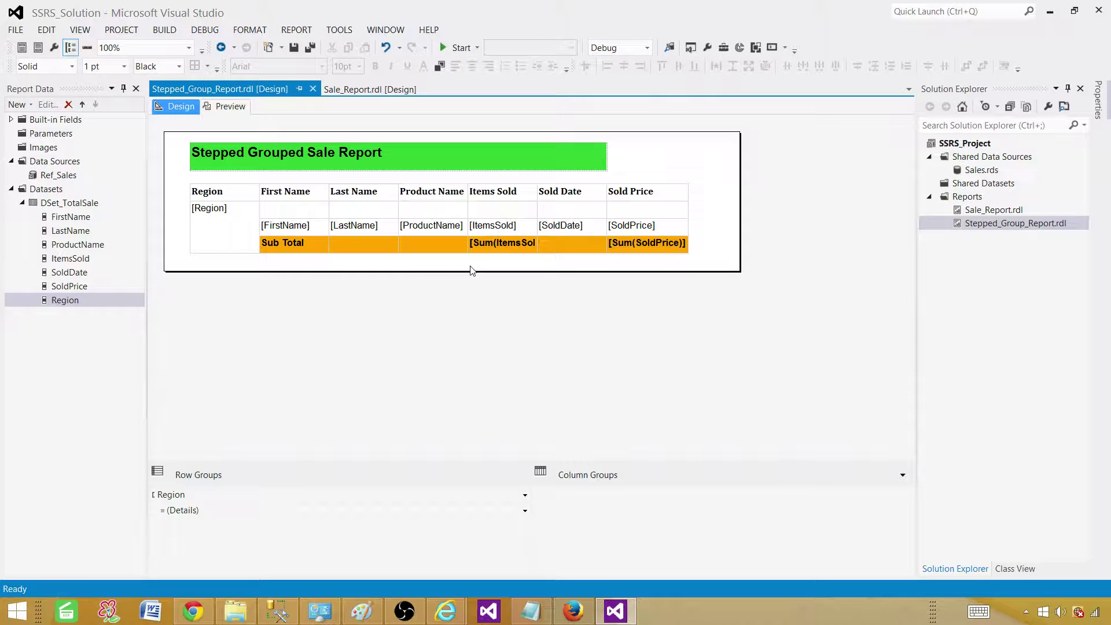
click(517, 243)
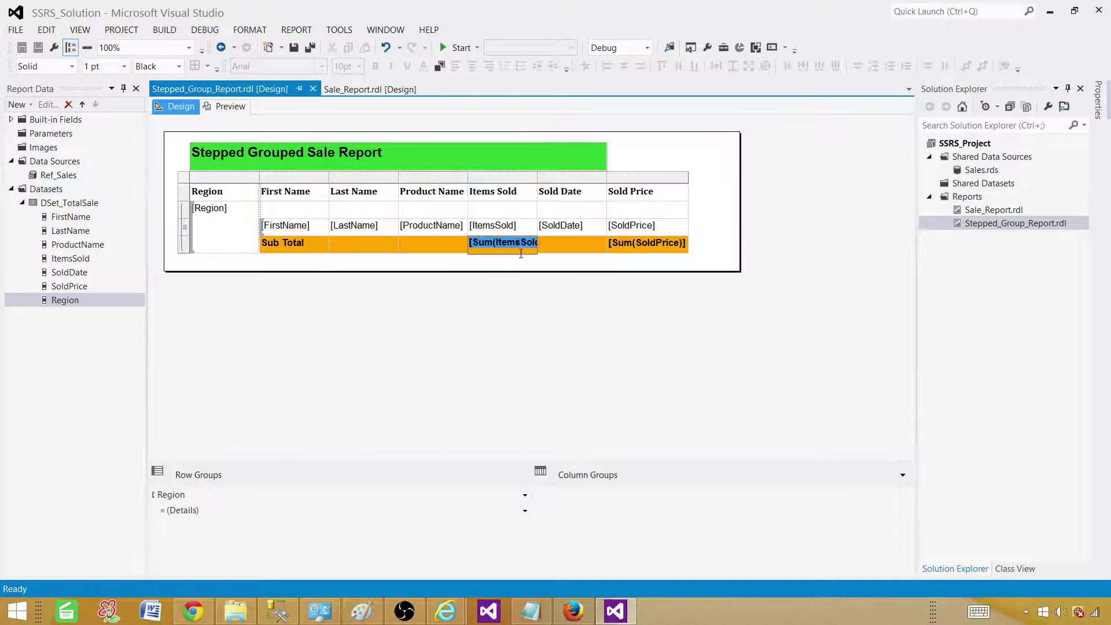
click(530, 256)
click(530, 248)
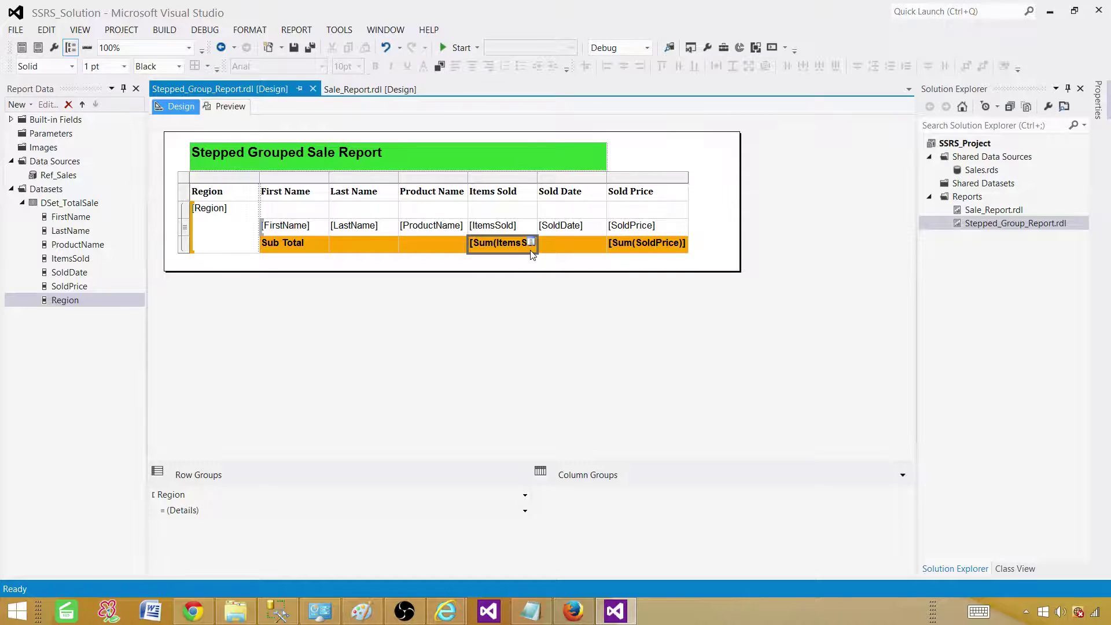
right_click(532, 251)
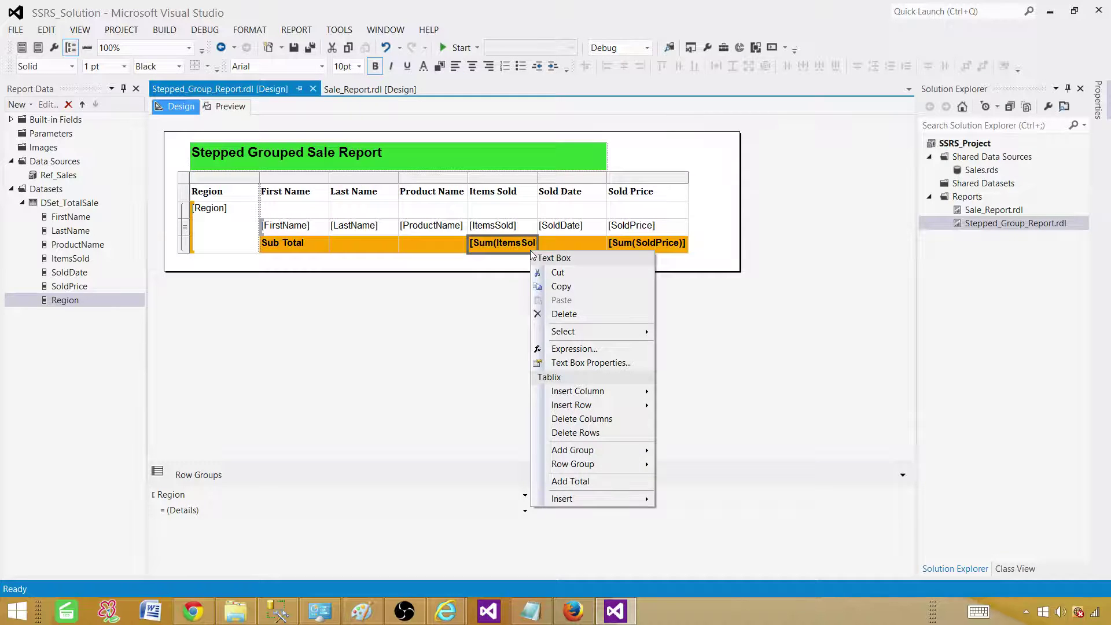
click(570, 482)
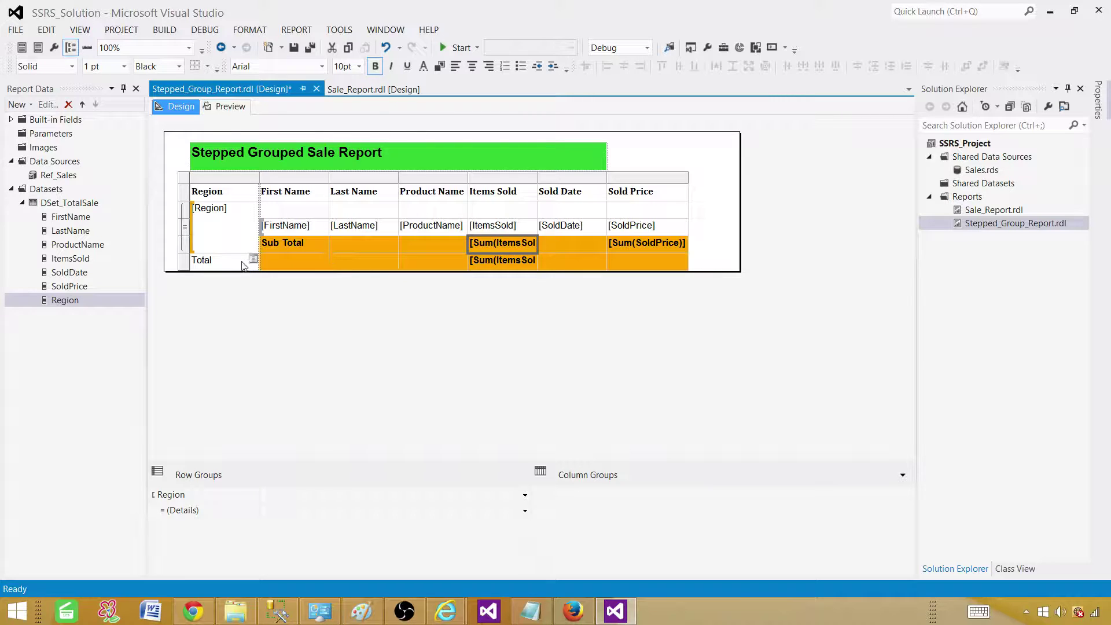
Add a total for the Sold Price subtotal cell in the overall total row.
click(686, 253)
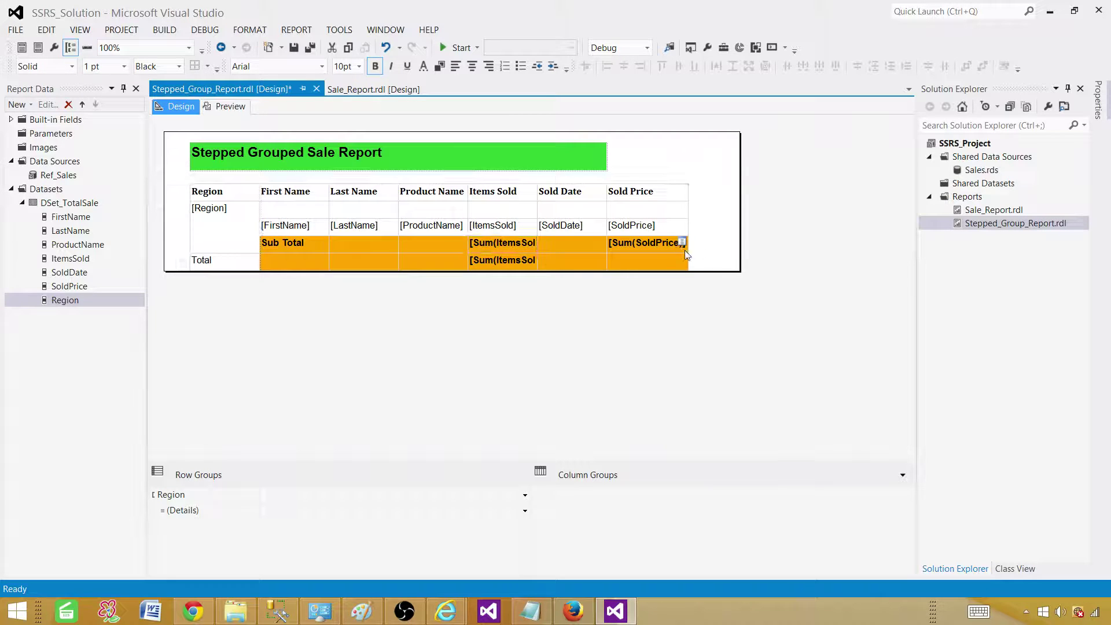
click(682, 242)
click(685, 254)
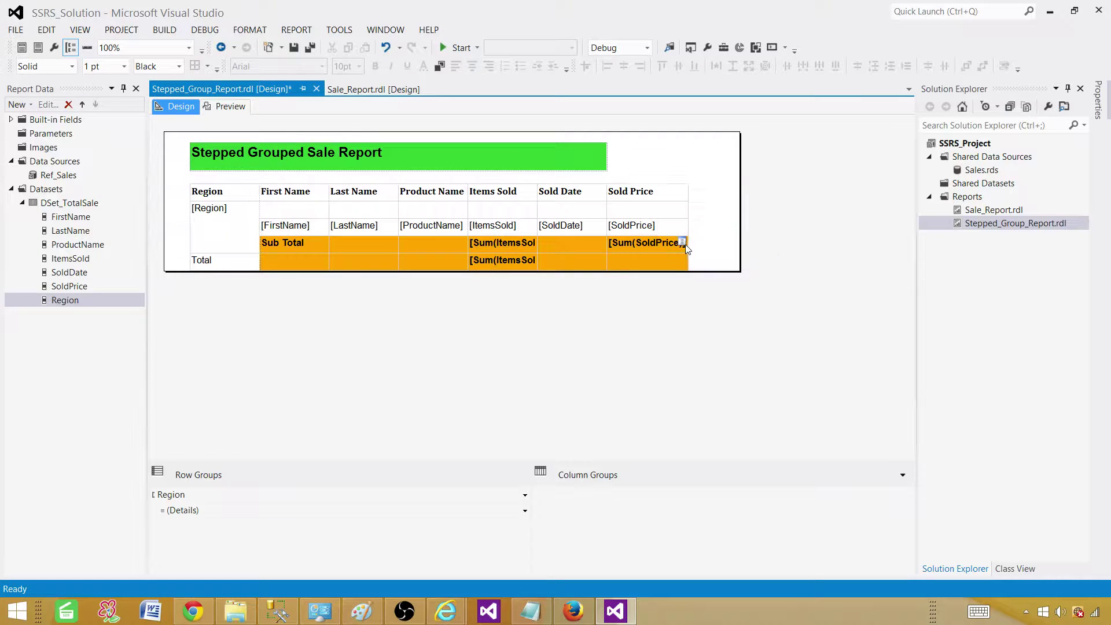
click(683, 249)
right_click(683, 249)
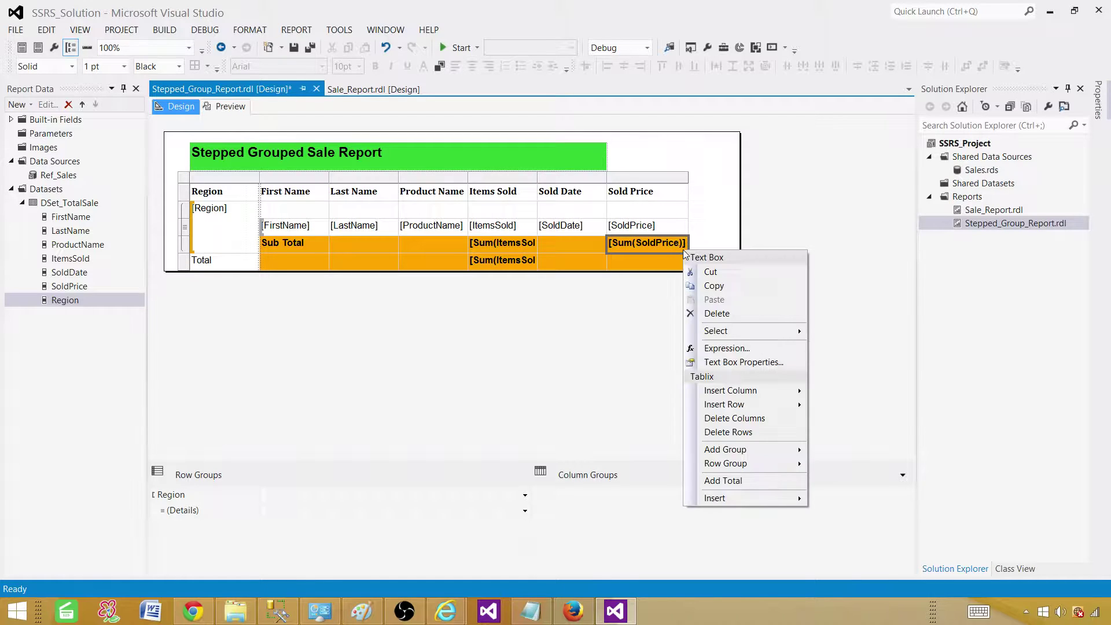
click(727, 482)
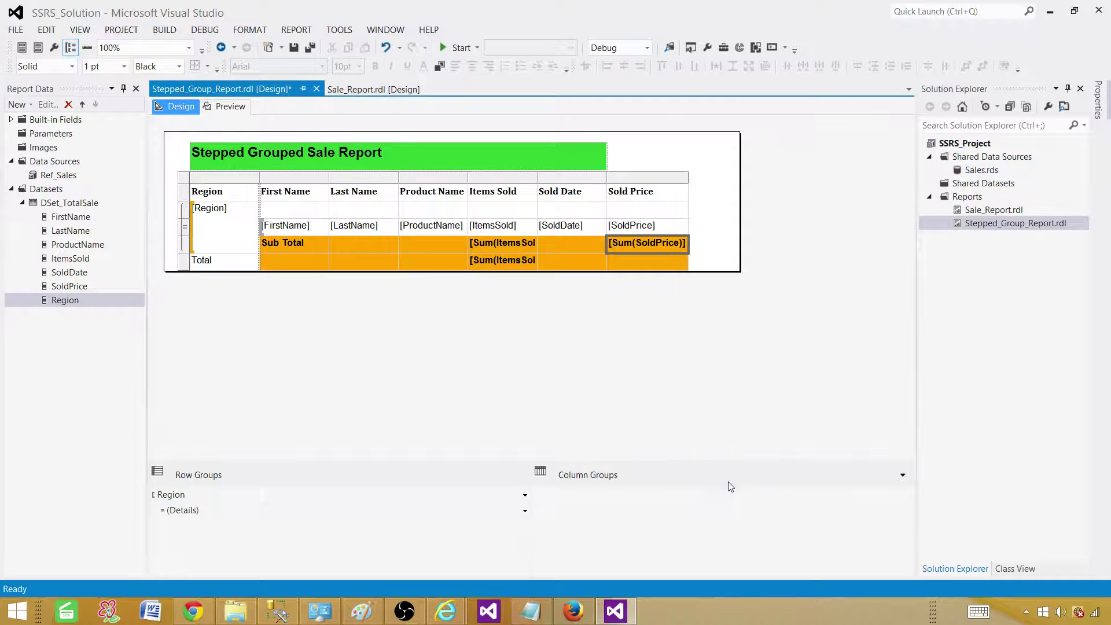
Change the overall total row's label in the Region column to "Grand Total".
click(229, 264)
double_click(228, 263)
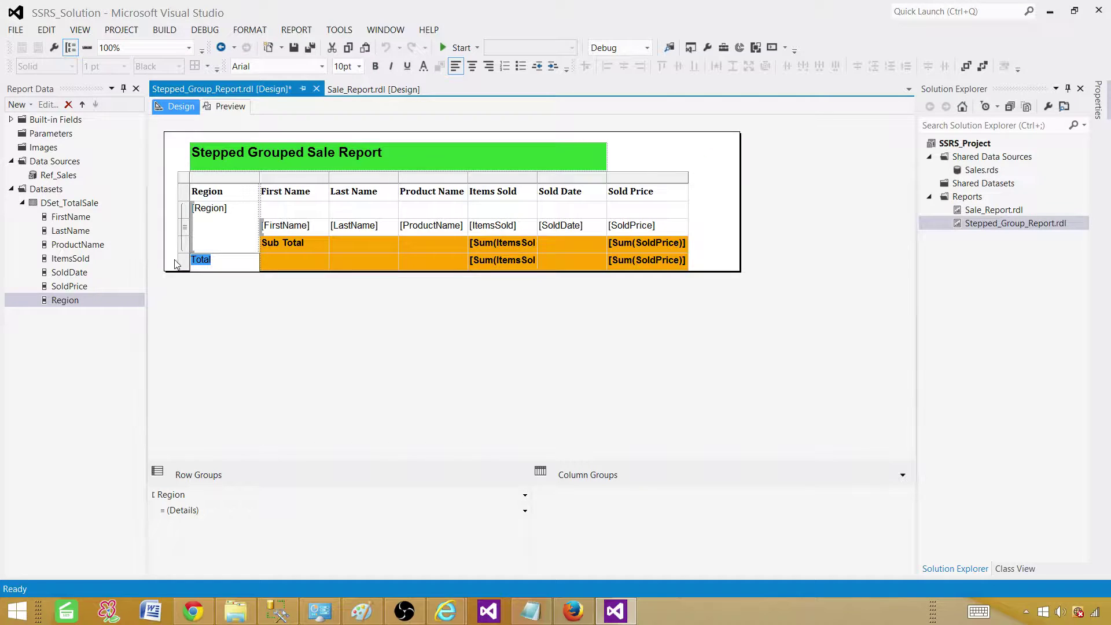
text(Grand)
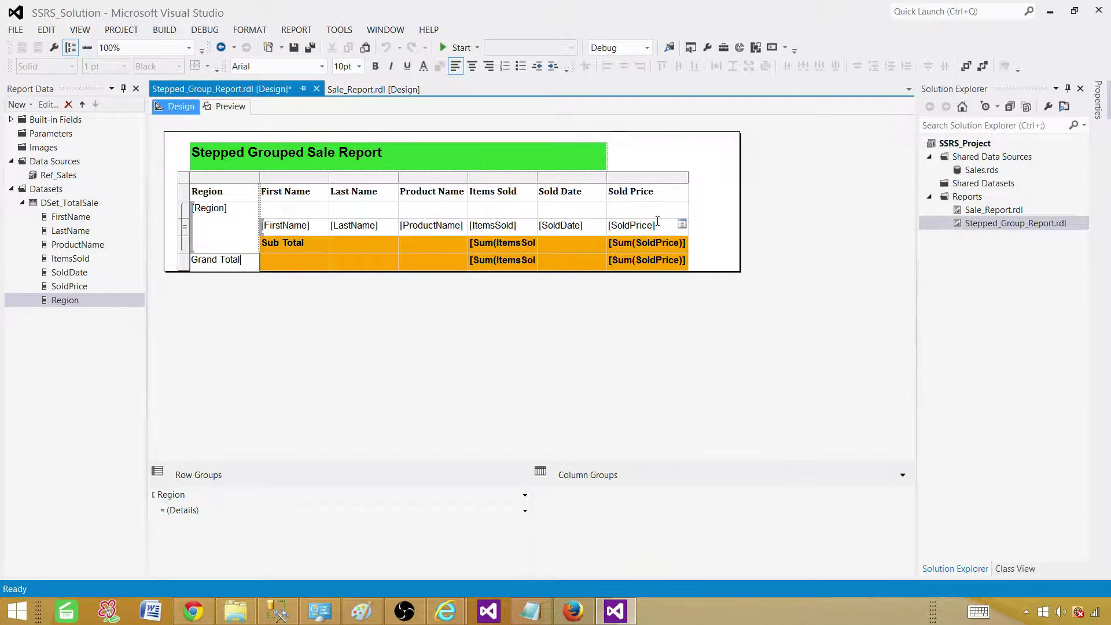
click(697, 272)
Give the Grand Total row's cells in the Region and First Name columns a yellow background.
click(316, 259)
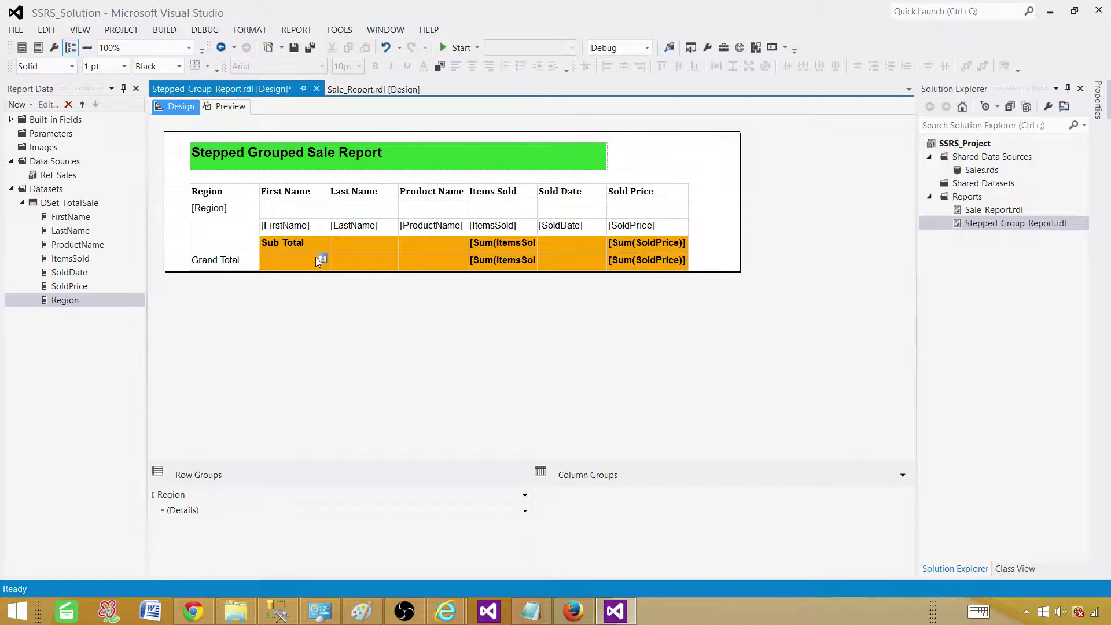
drag(316, 259, 651, 266)
click(392, 259)
drag(223, 273, 226, 271)
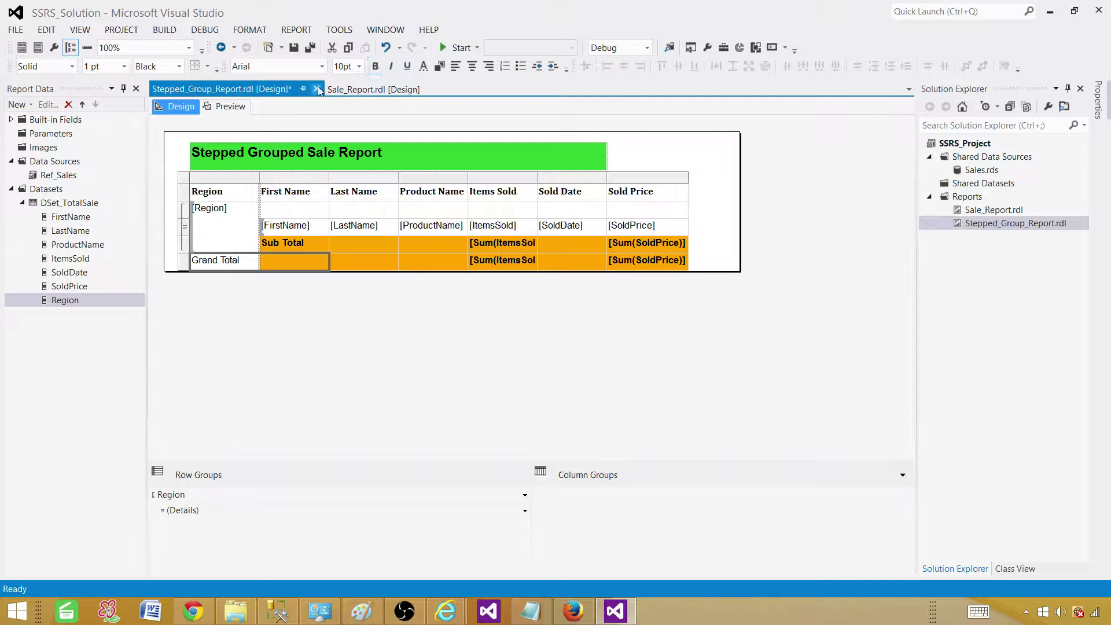
click(443, 68)
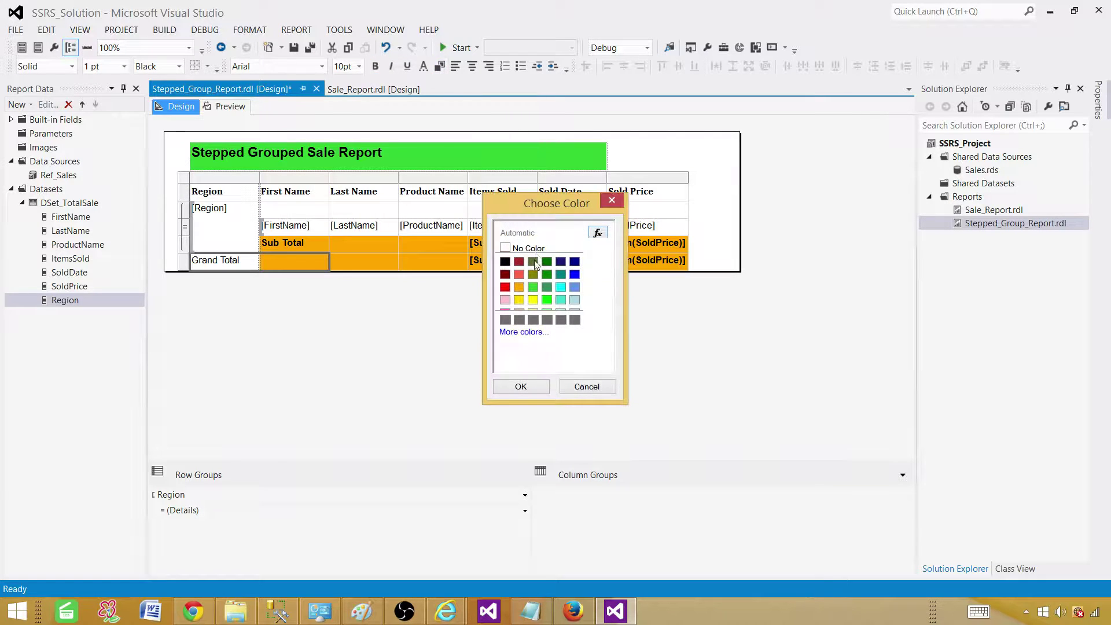
click(530, 301)
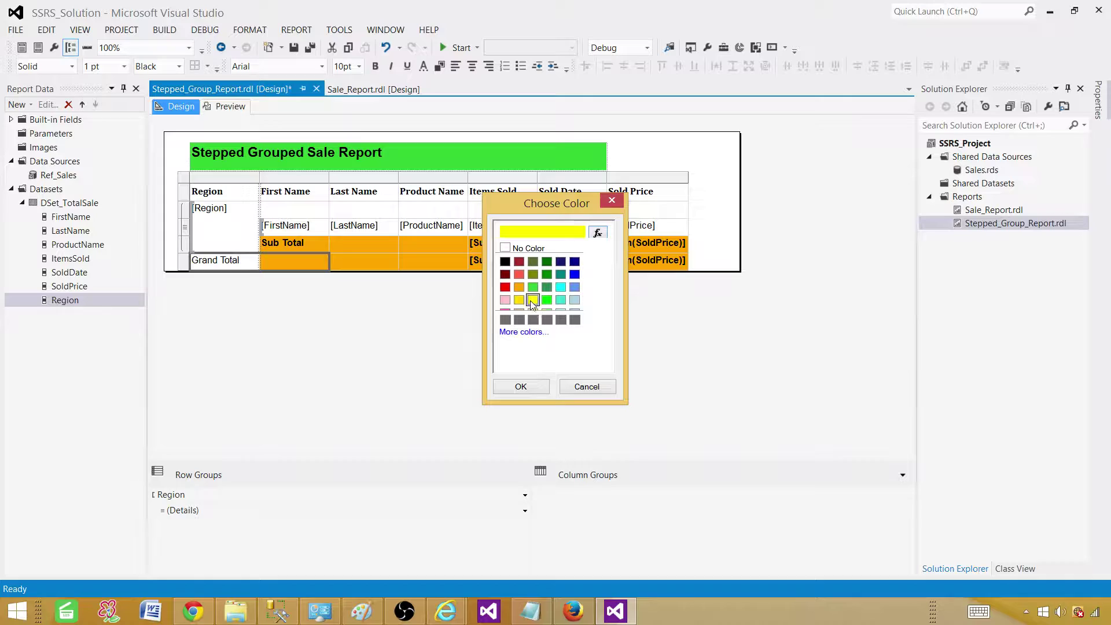
click(521, 387)
Fill the Grand Total row's cells from Last Name to Sold Price with yellow and extend the report body slightly below the table.
drag(388, 272, 648, 264)
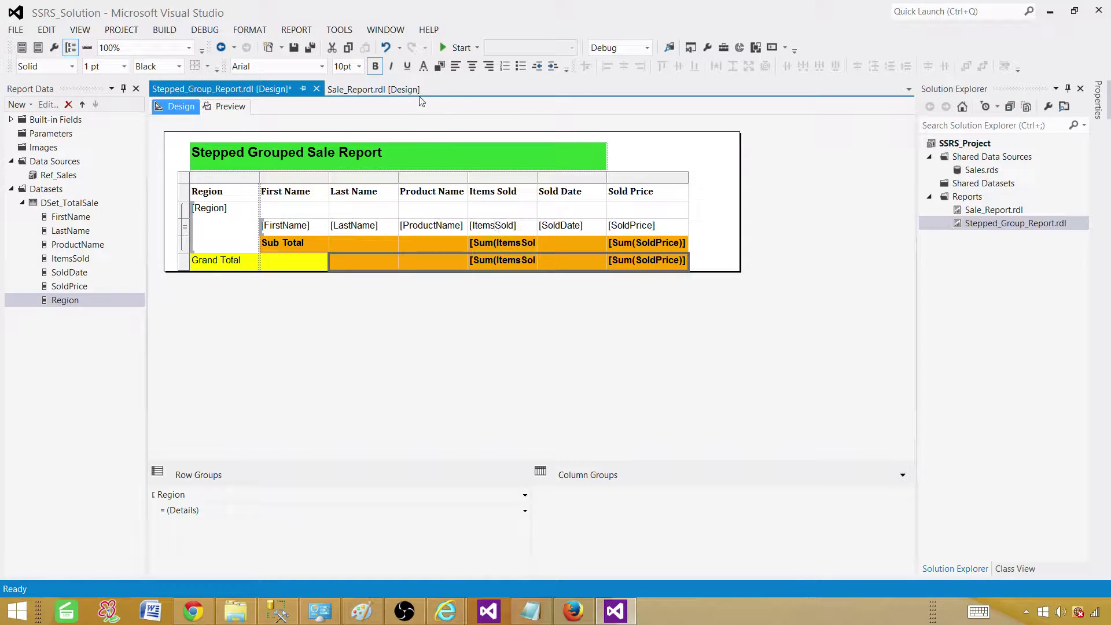
click(443, 67)
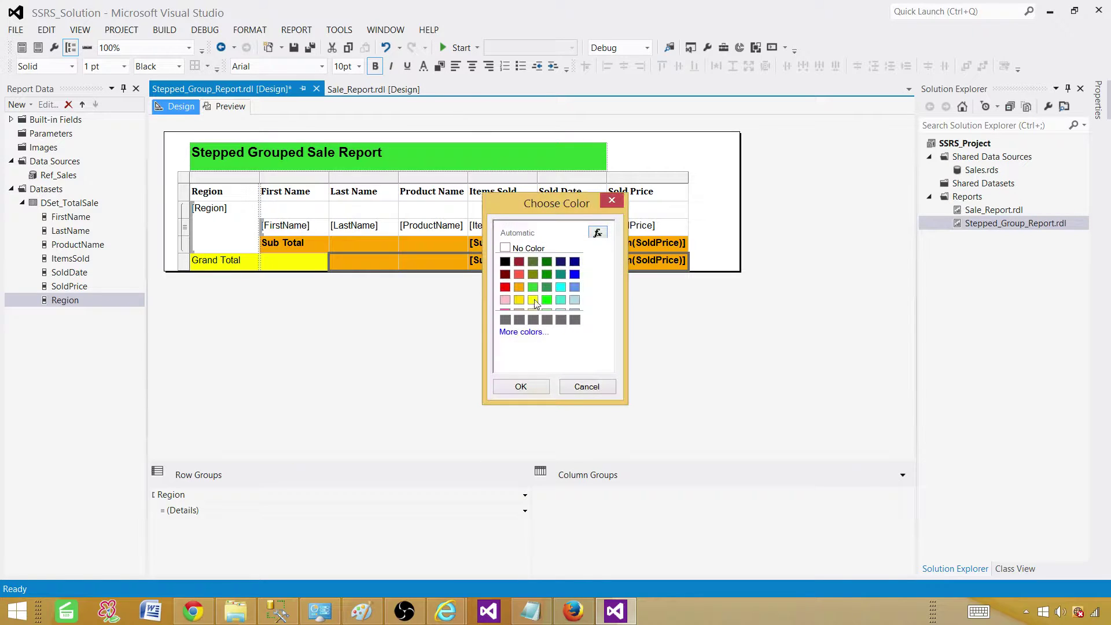
click(533, 300)
click(522, 388)
click(694, 216)
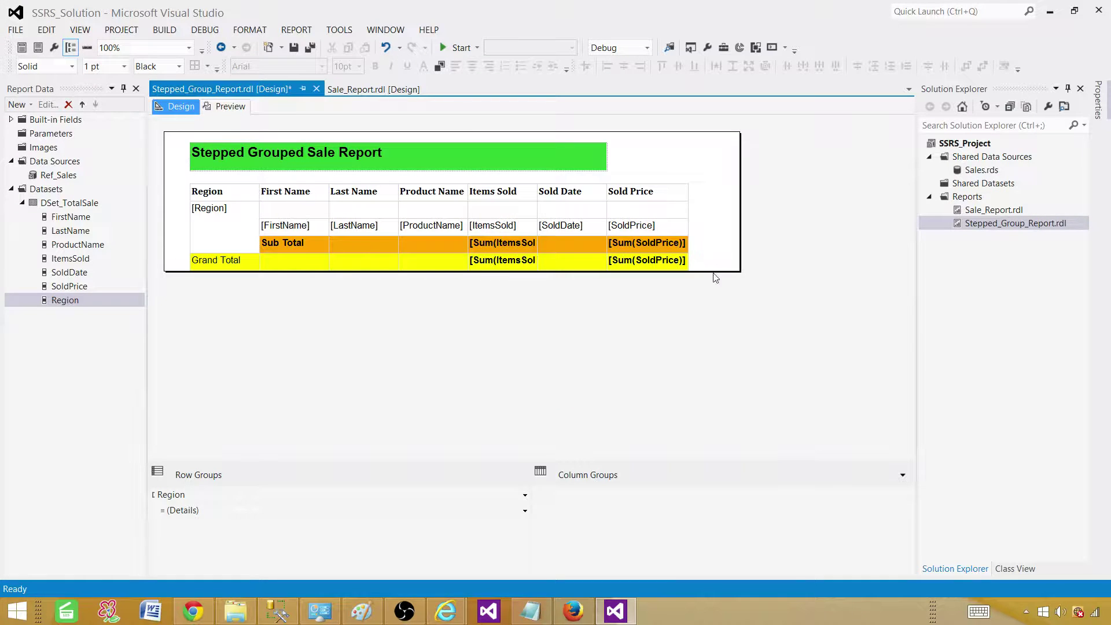
drag(713, 273, 712, 295)
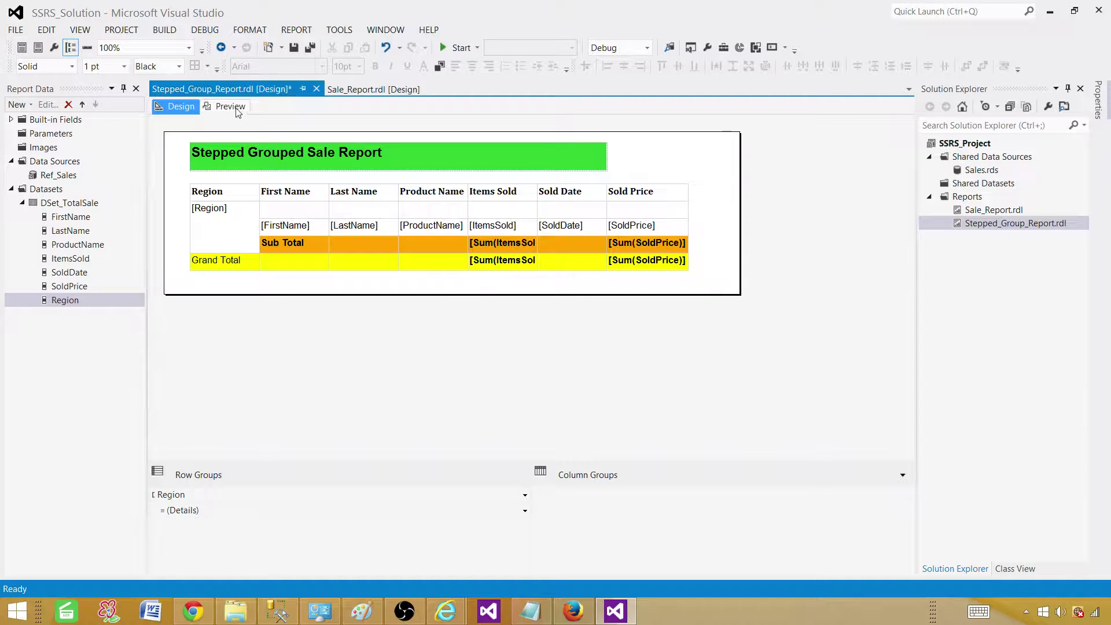
Give the table's header row a blue background and gold text.
click(265, 190)
double_click(253, 194)
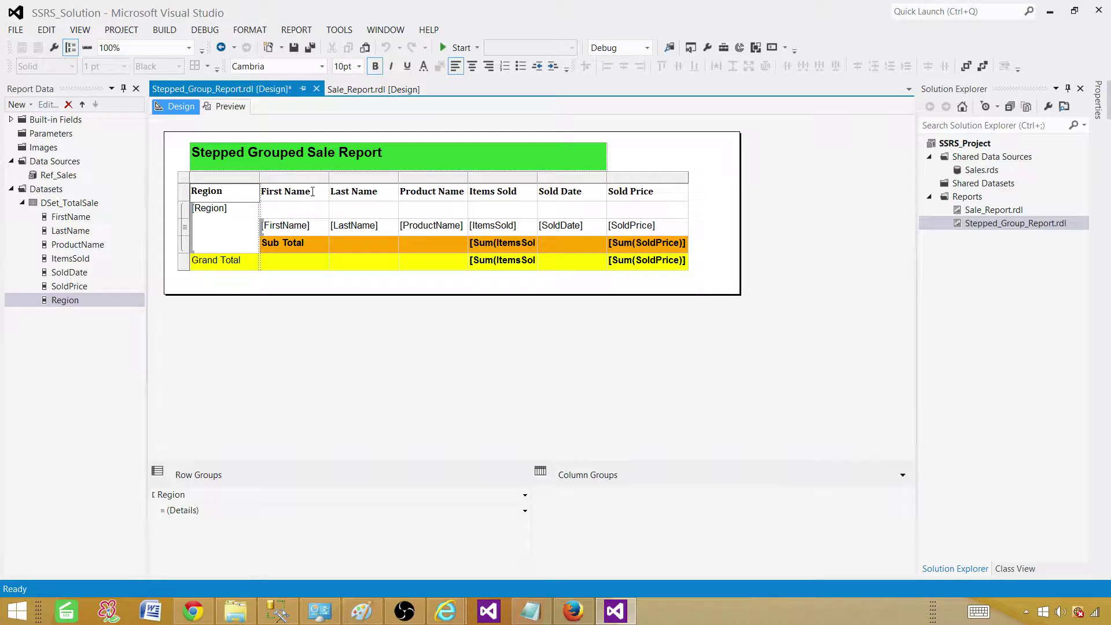
click(182, 191)
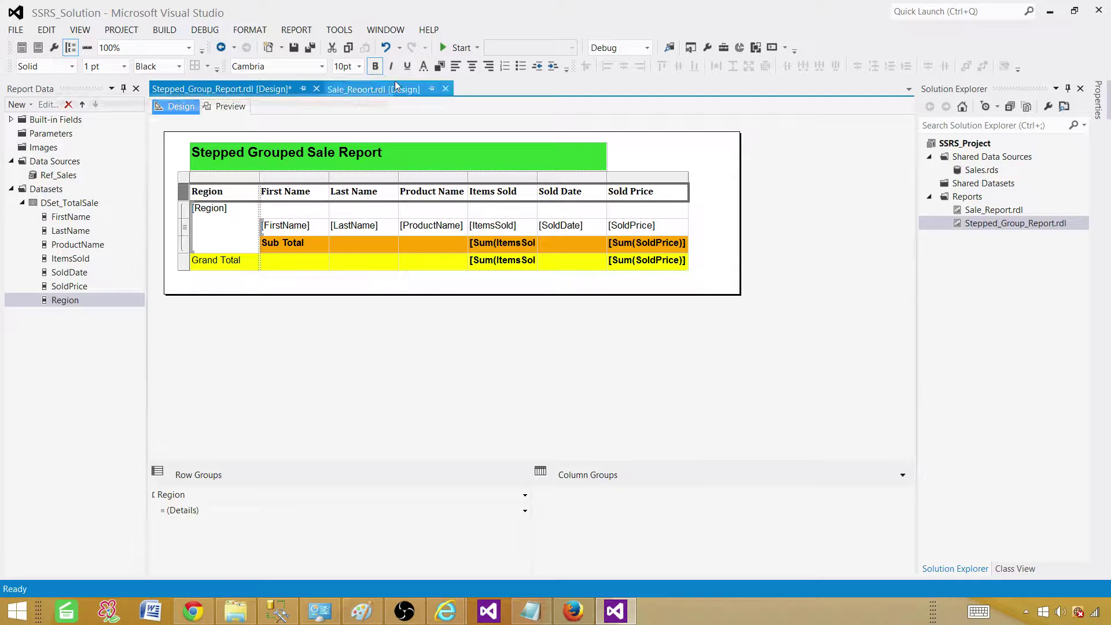
click(440, 66)
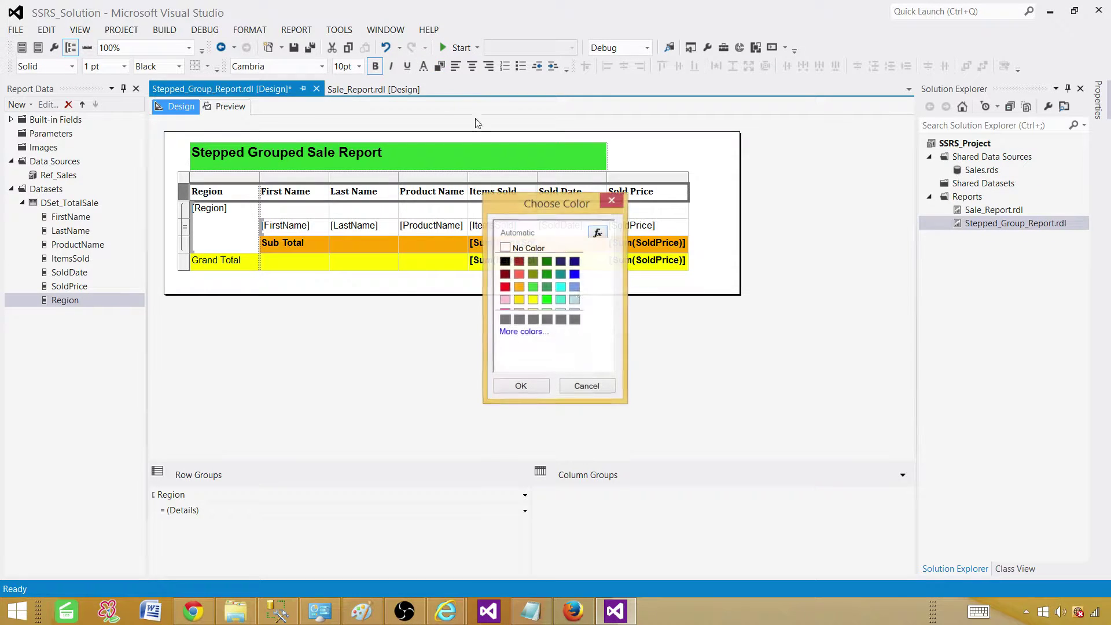
click(575, 274)
click(520, 386)
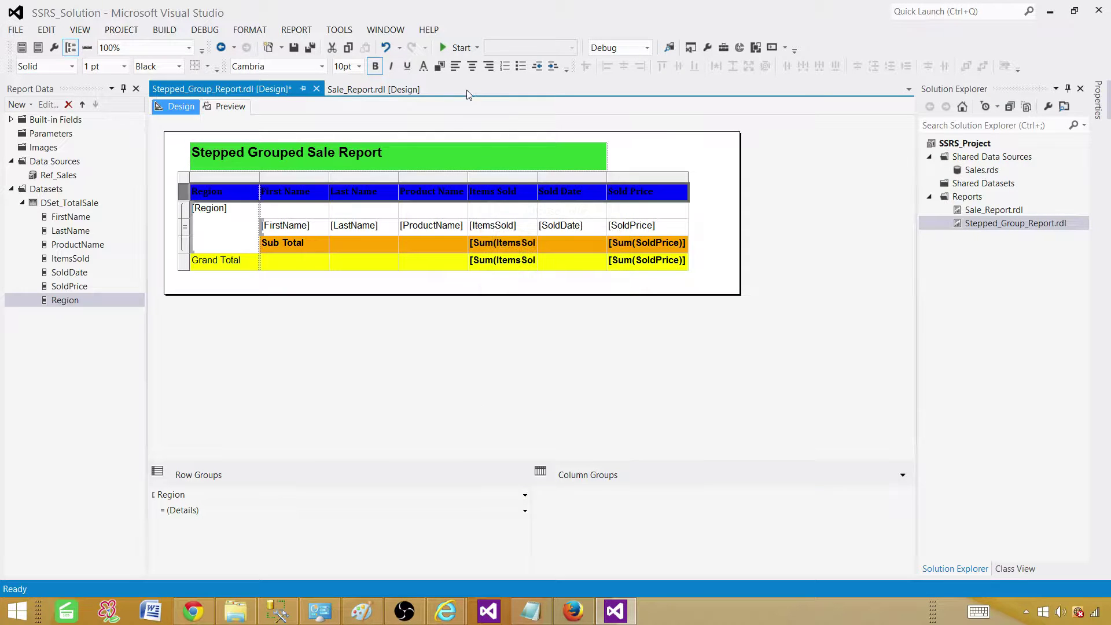
click(425, 68)
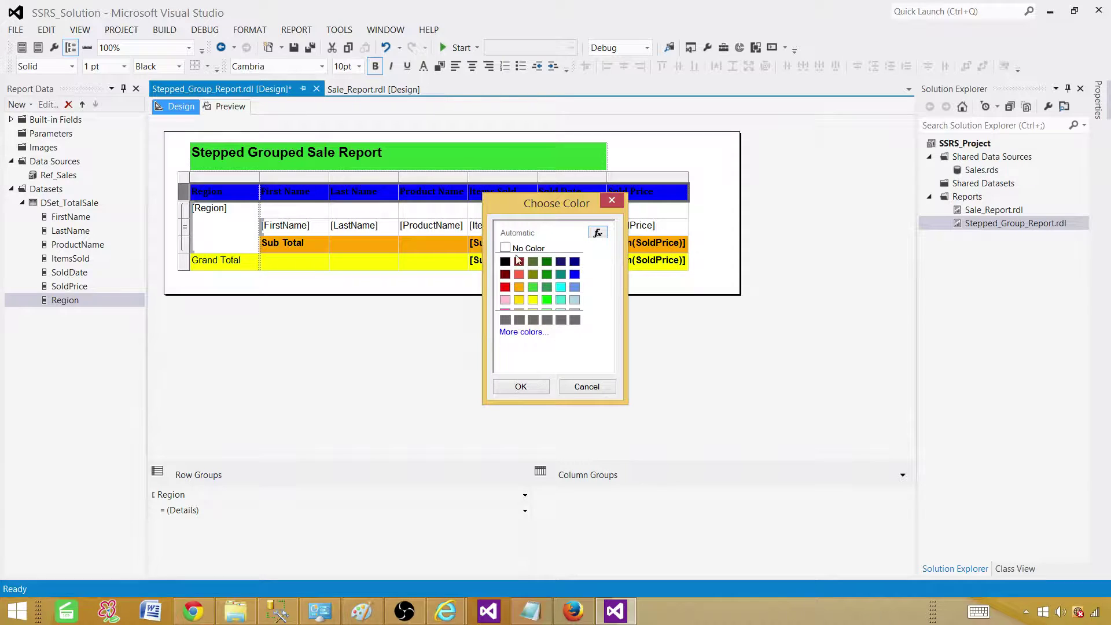
click(519, 299)
click(521, 386)
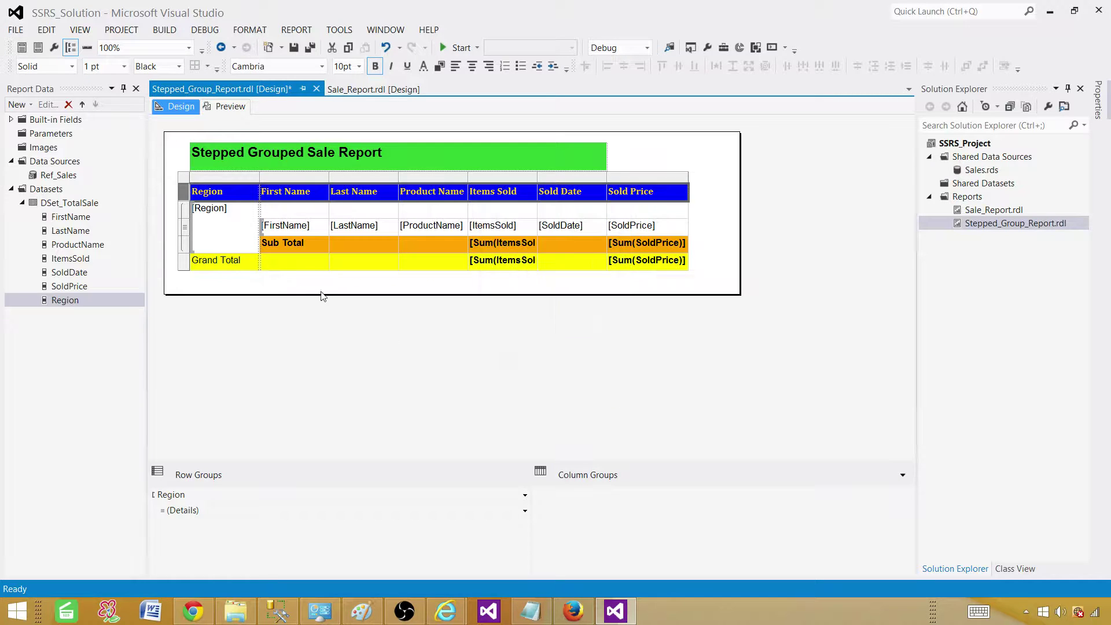
Widen the report title's text box to match the table's width and preview the report.
click(653, 161)
click(579, 155)
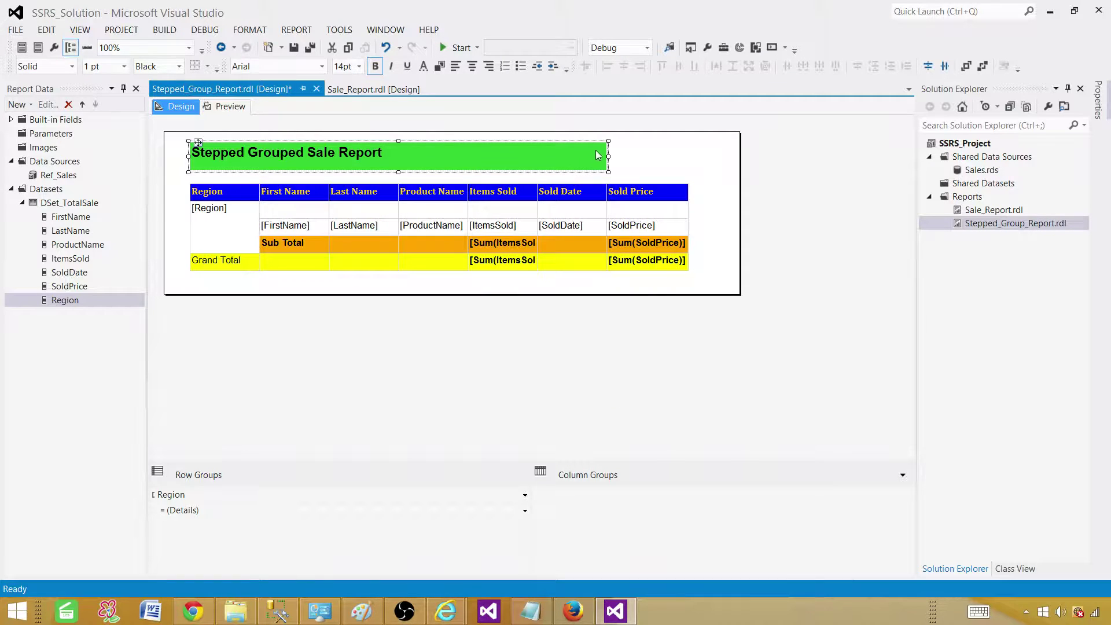
drag(609, 141, 688, 142)
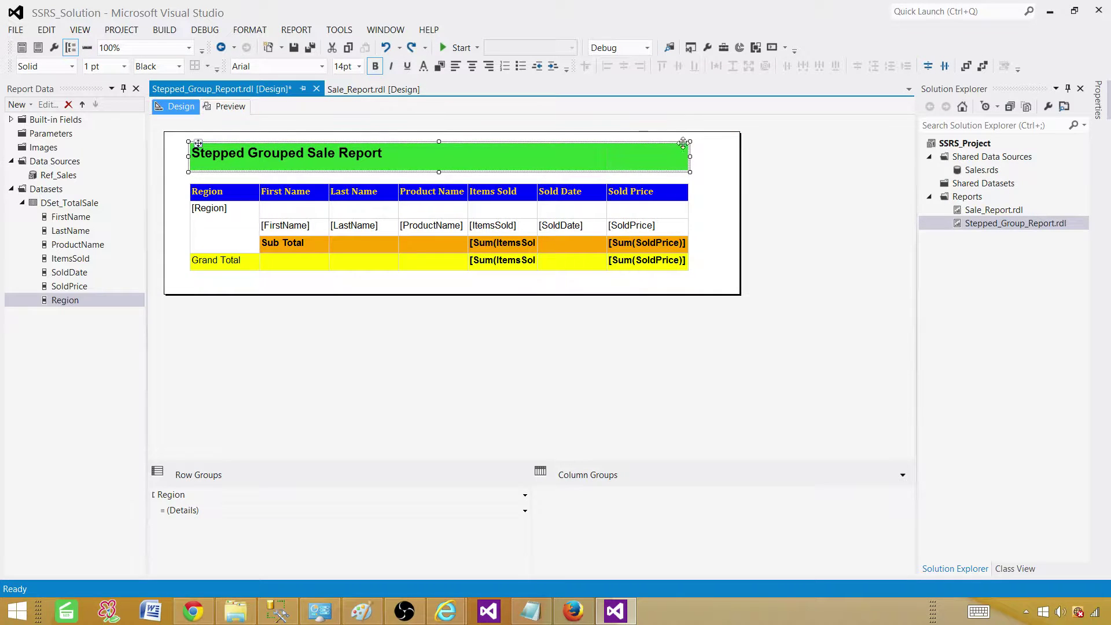
click(220, 142)
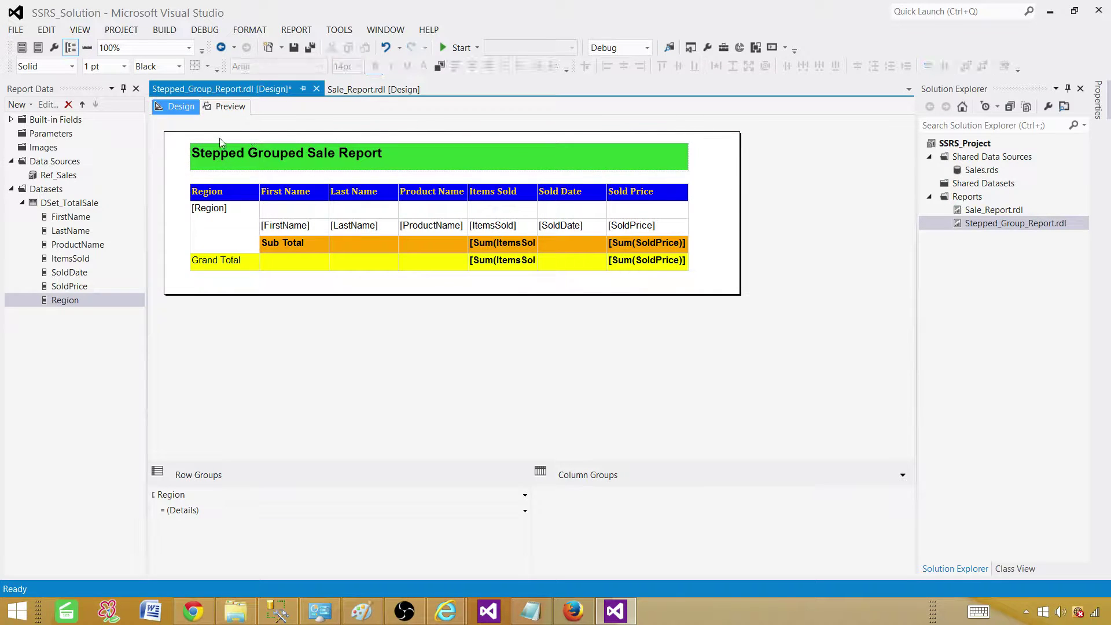
click(233, 108)
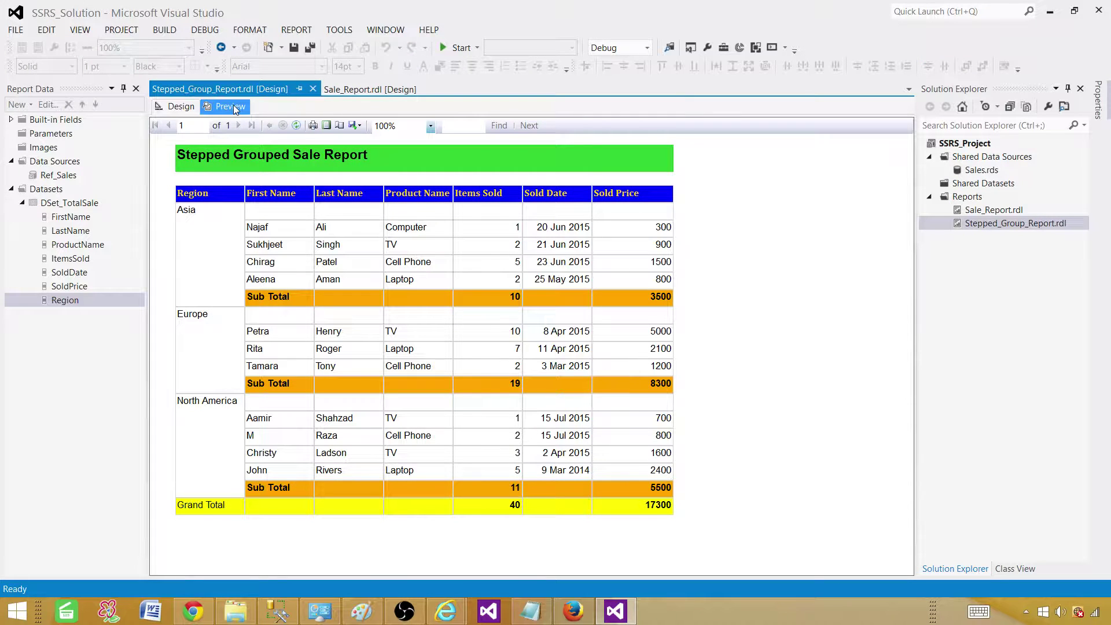